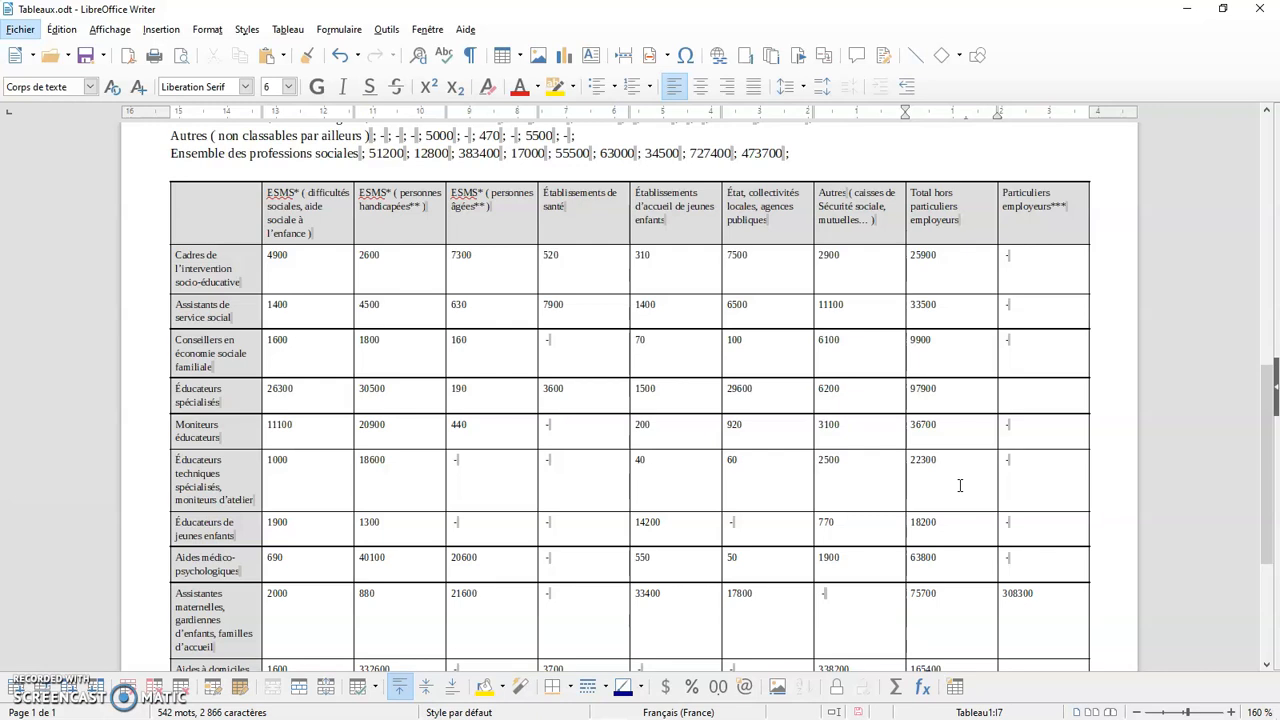
Open the properties of the social professions table and show its text flow (Enchaînements) options
scroll(959, 485, down, 5)
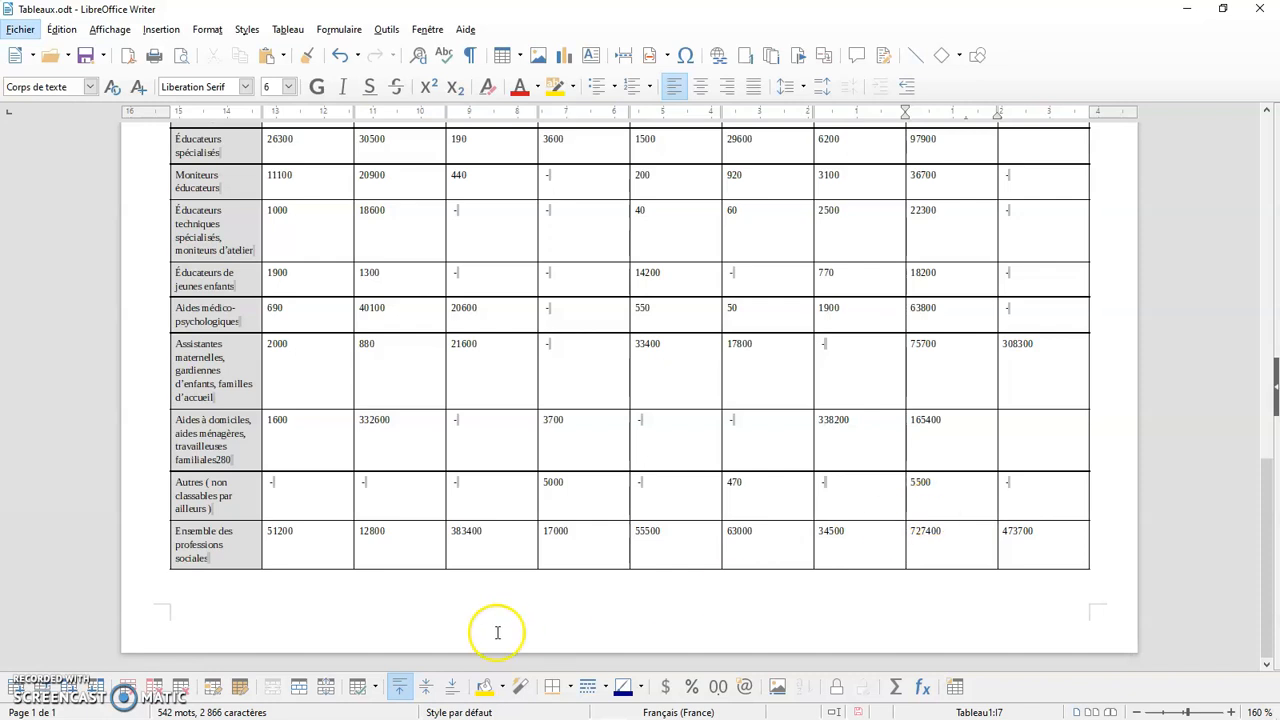
scroll(843, 434, up, 5)
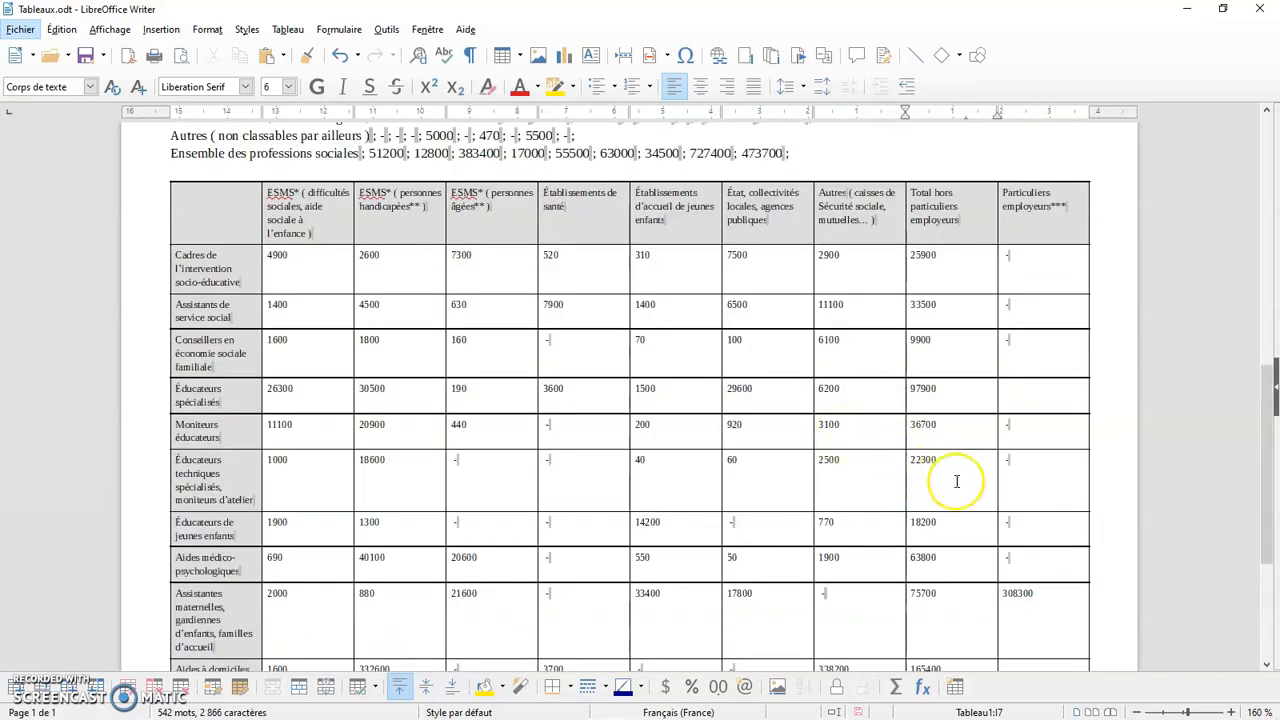
right_click(956, 482)
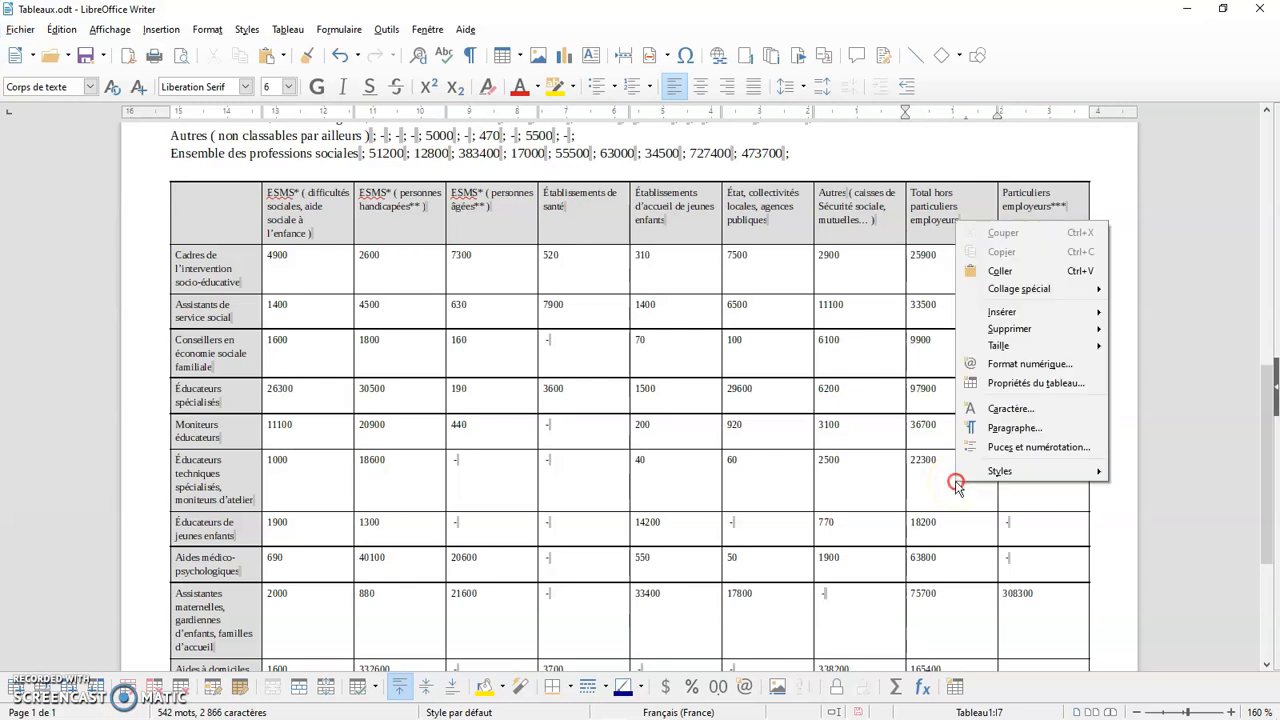
click(1012, 384)
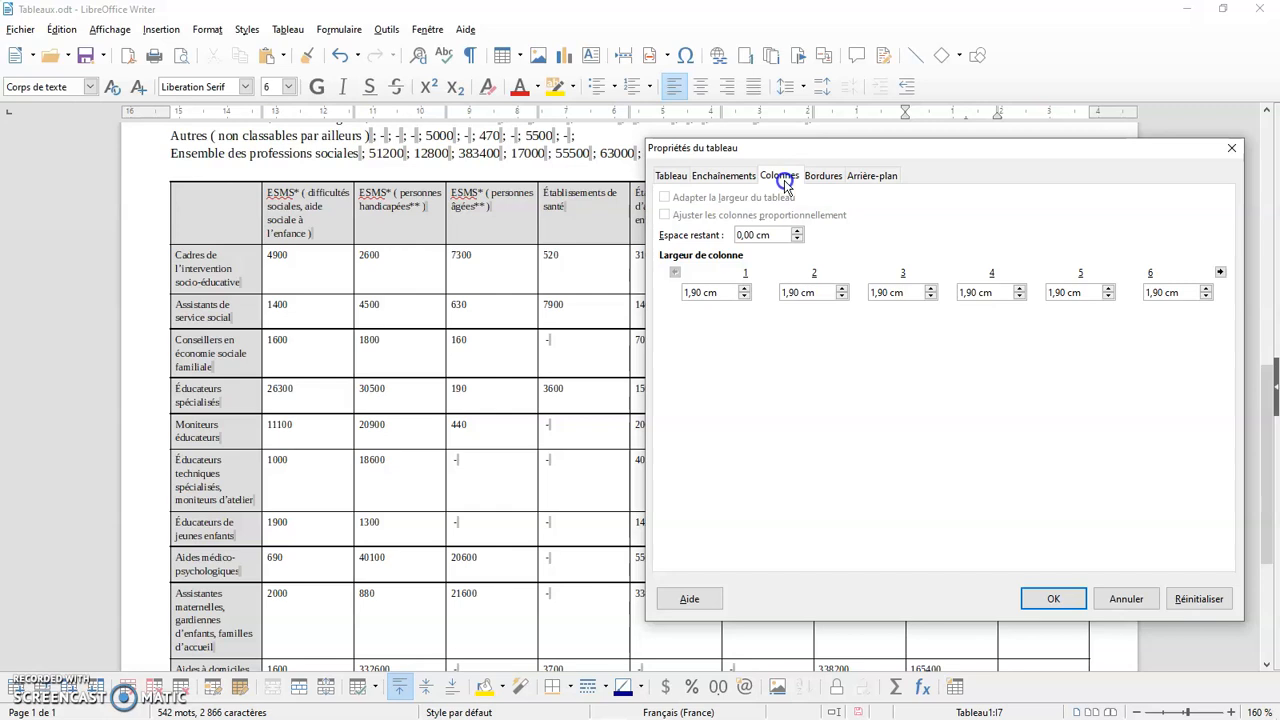
click(667, 179)
click(724, 182)
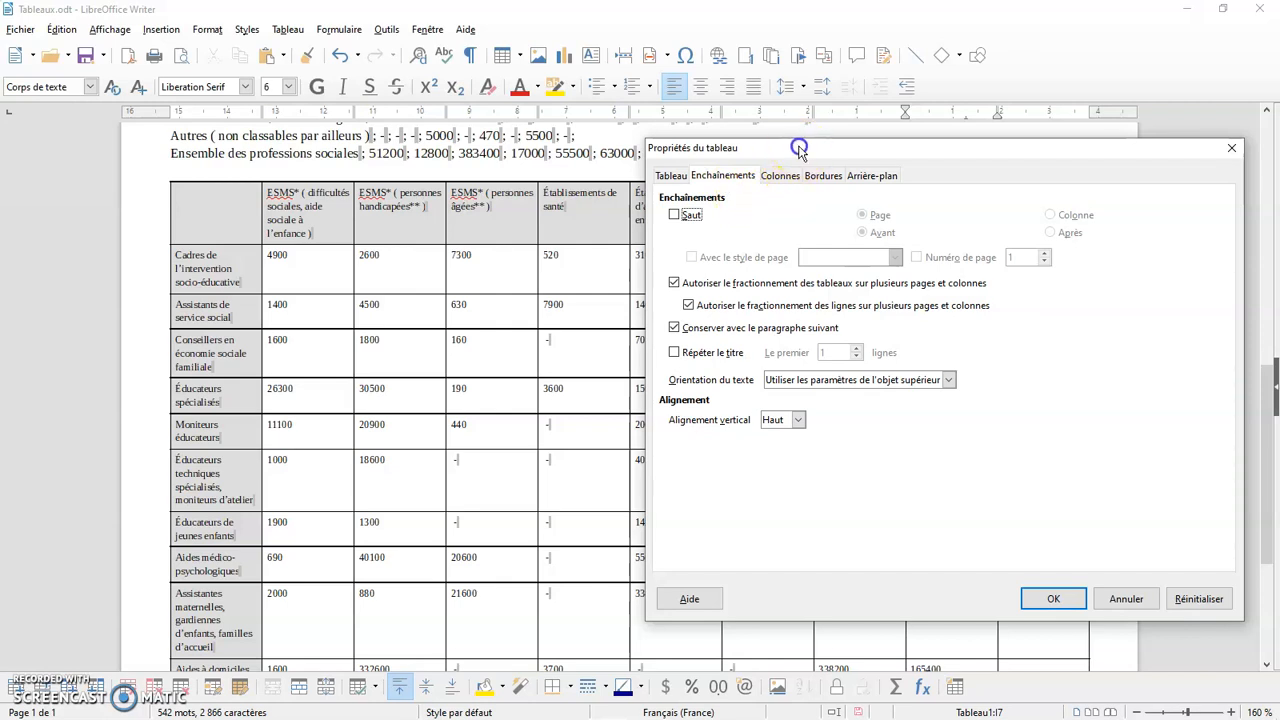
drag(798, 147, 804, 147)
Enable a page break (Saut) for the table, trying the Après position and choosing Avant
click(697, 215)
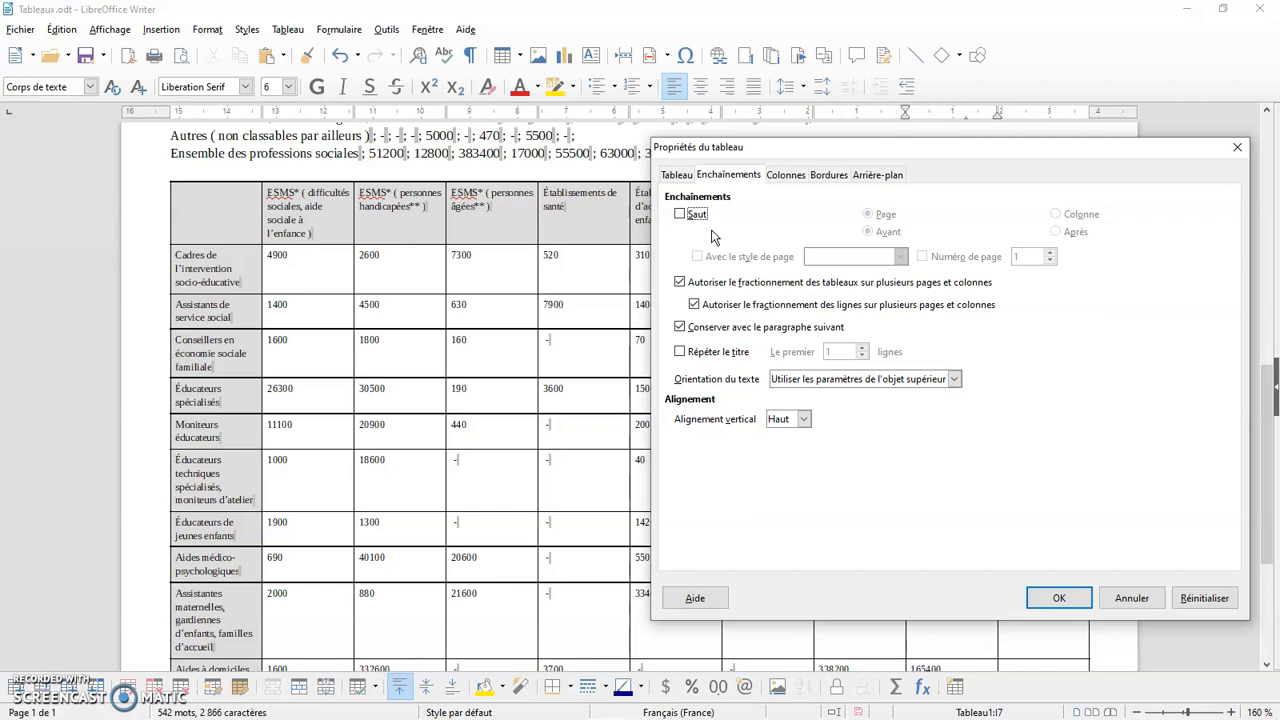
click(681, 214)
click(886, 216)
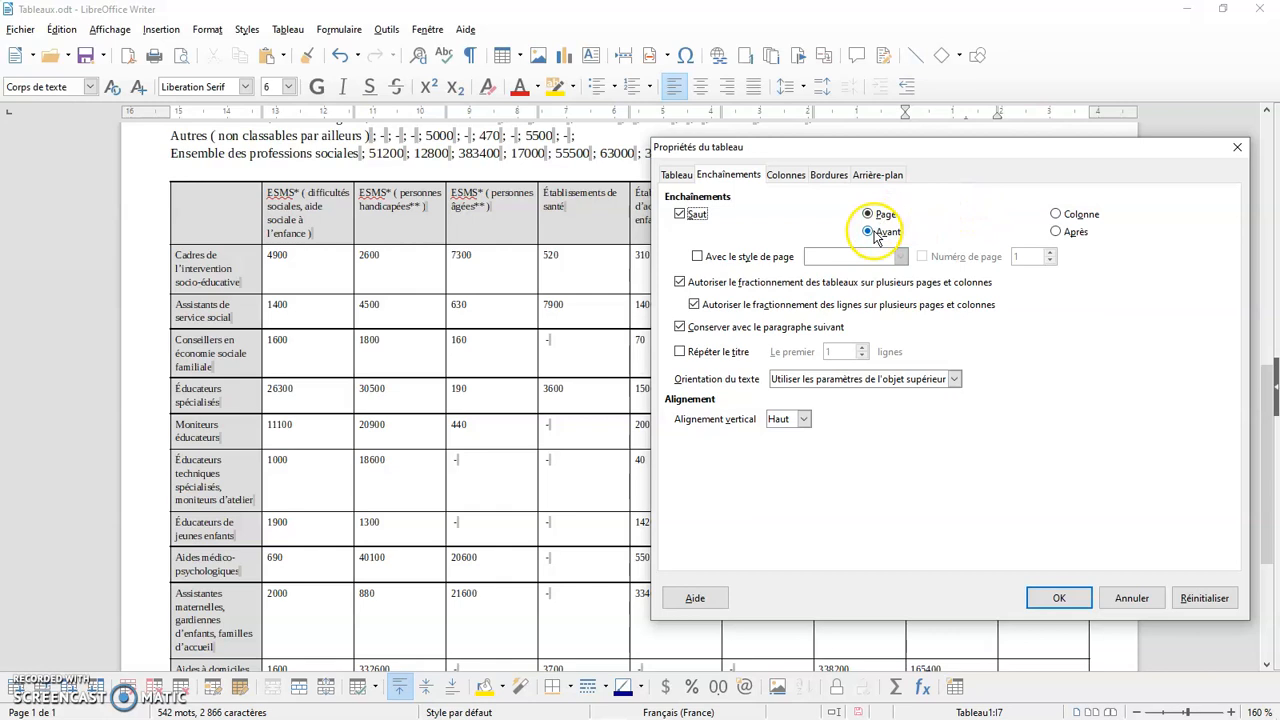
click(1057, 236)
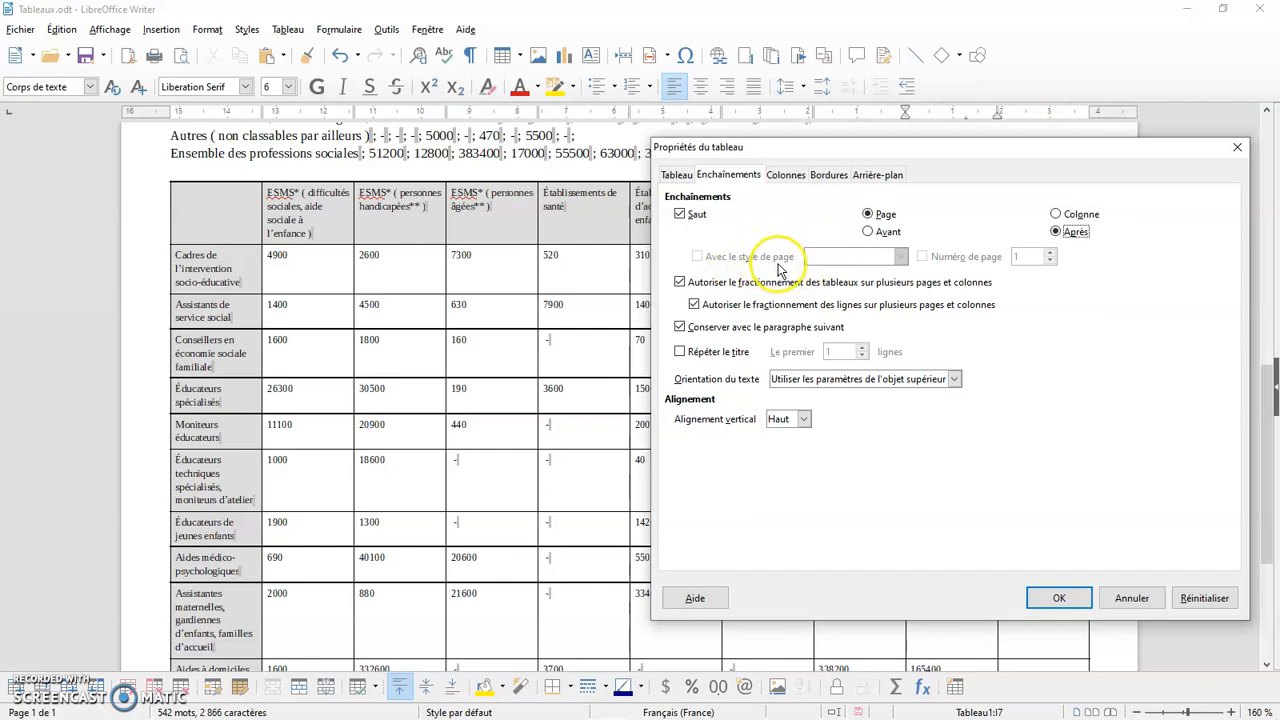
click(868, 232)
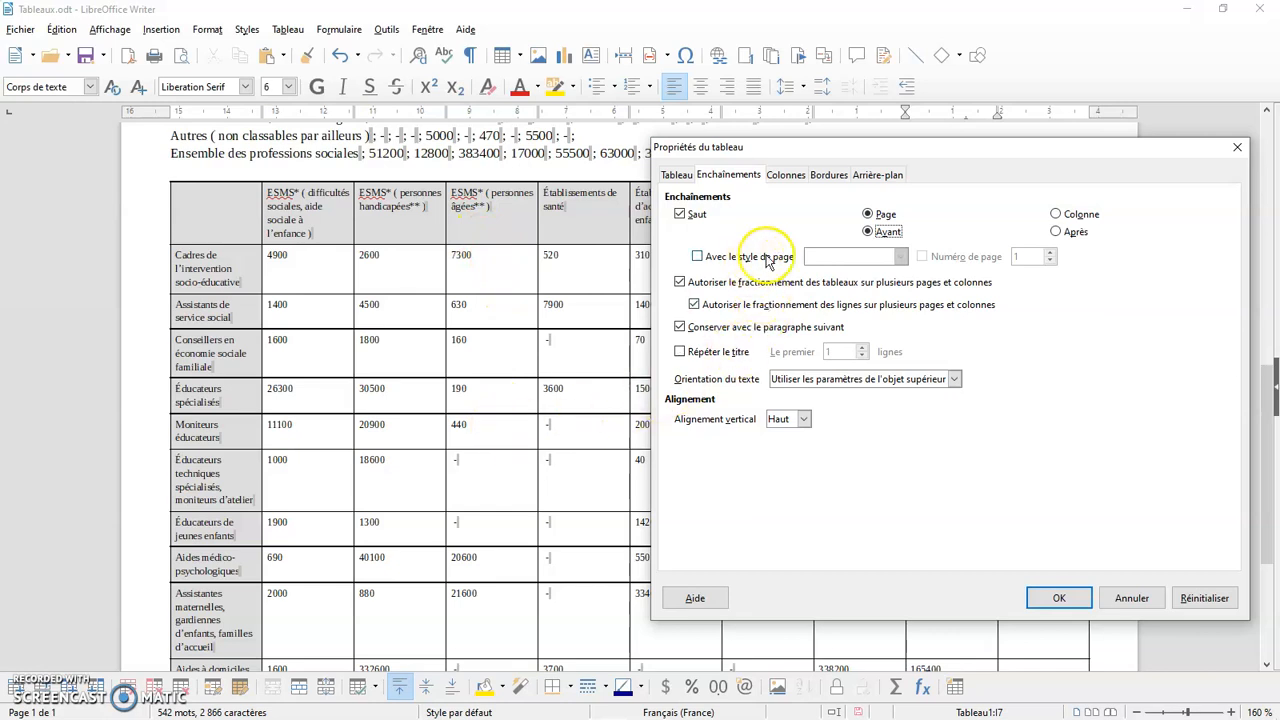
Apply the Paysage page style to the break before the table and confirm the table properties
click(697, 257)
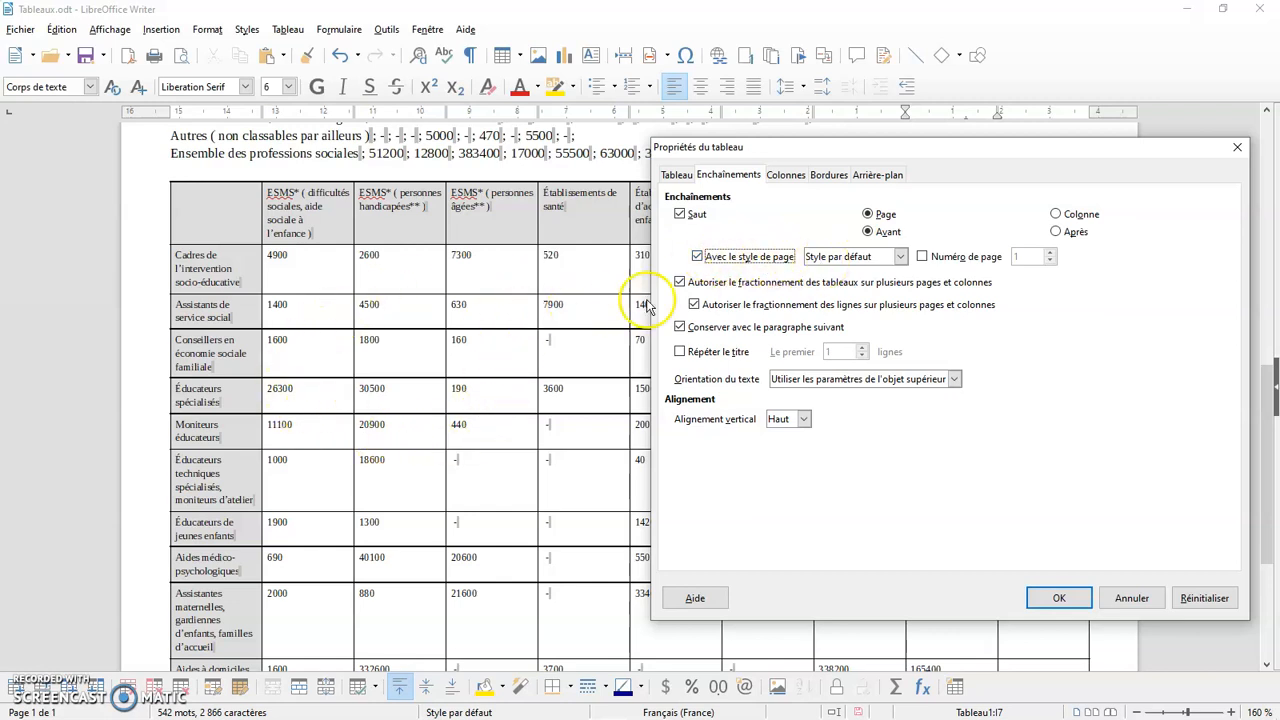
click(901, 258)
click(901, 258)
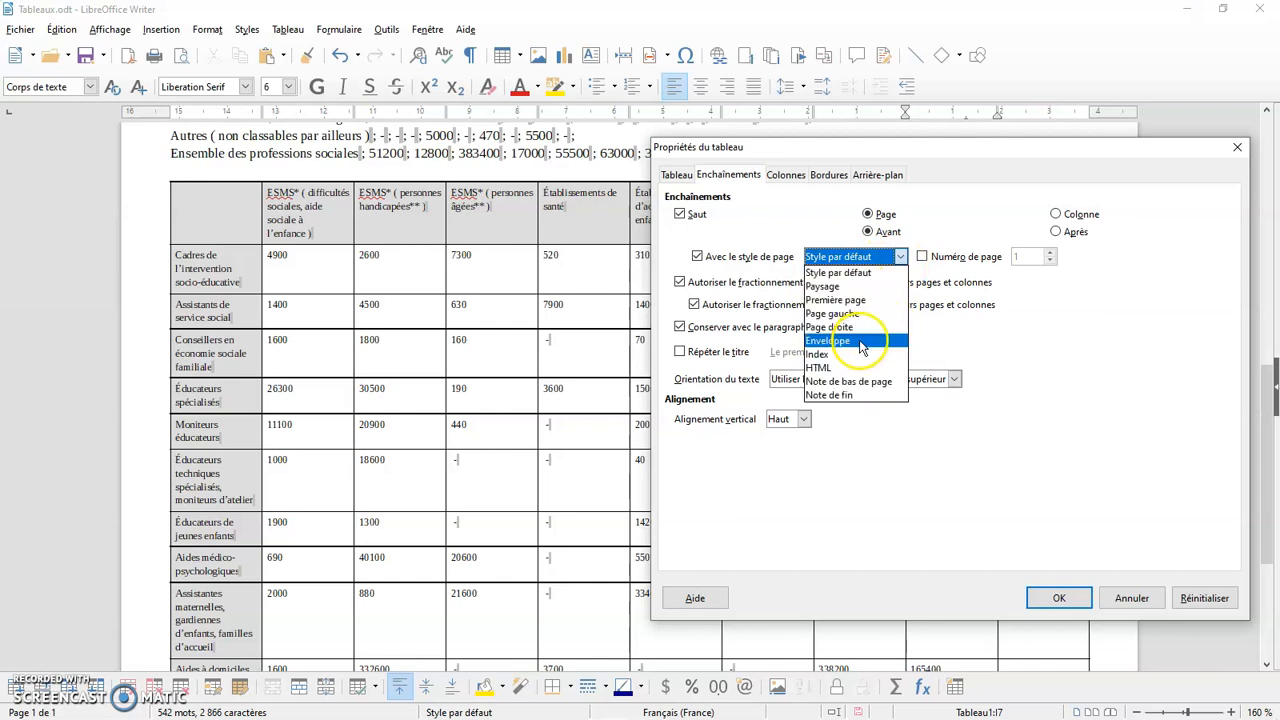
click(825, 286)
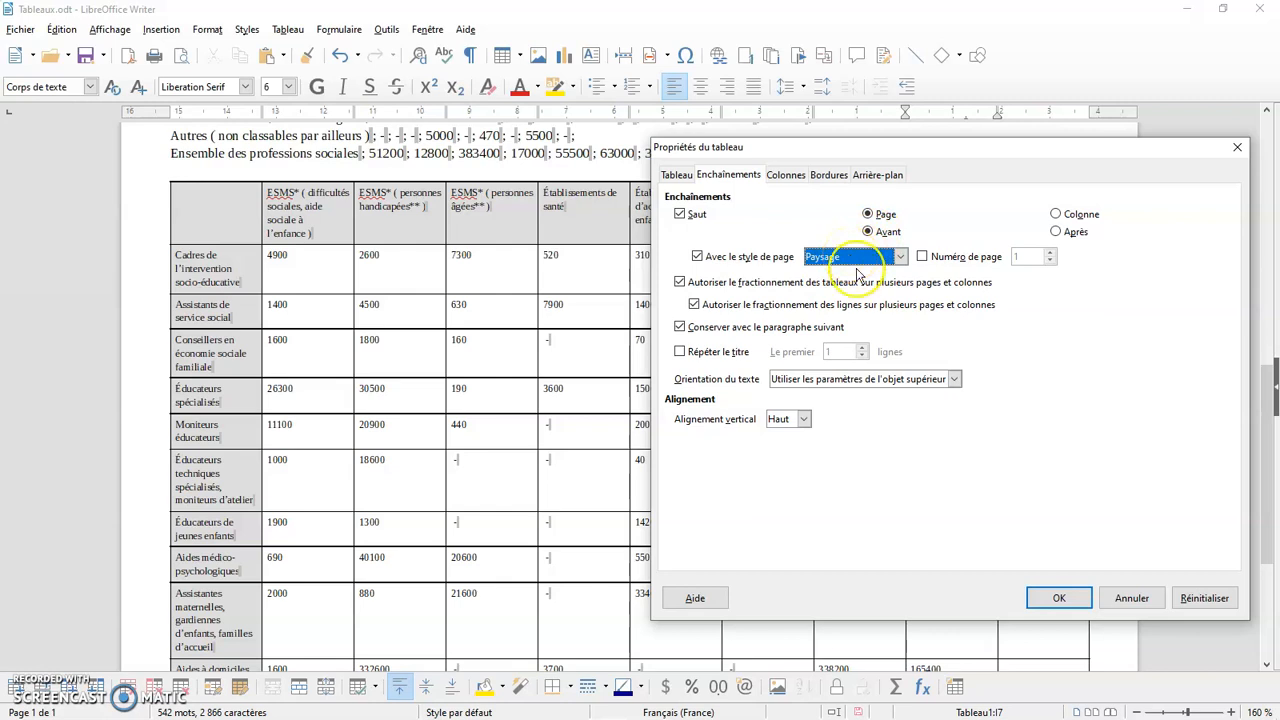
click(1043, 603)
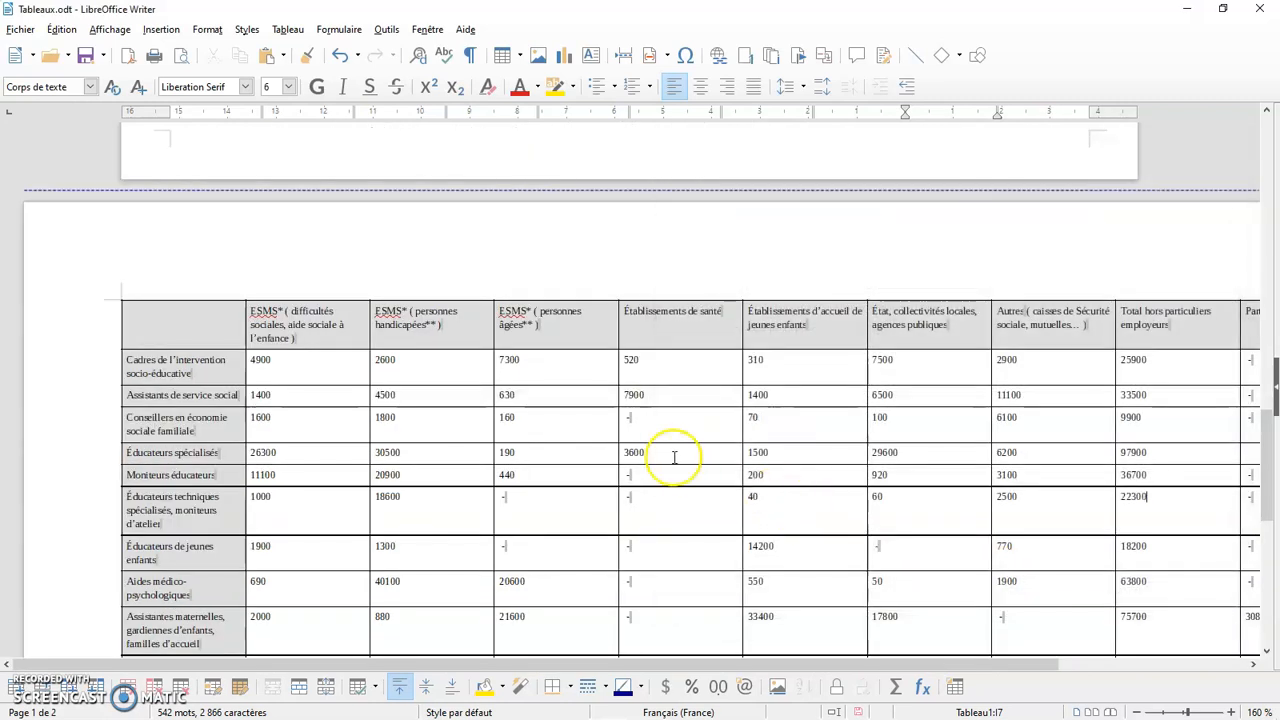
Examine how the portrait text page and the landscape page holding the table are laid out
scroll(674, 457, up, 6)
scroll(674, 457, up, 3)
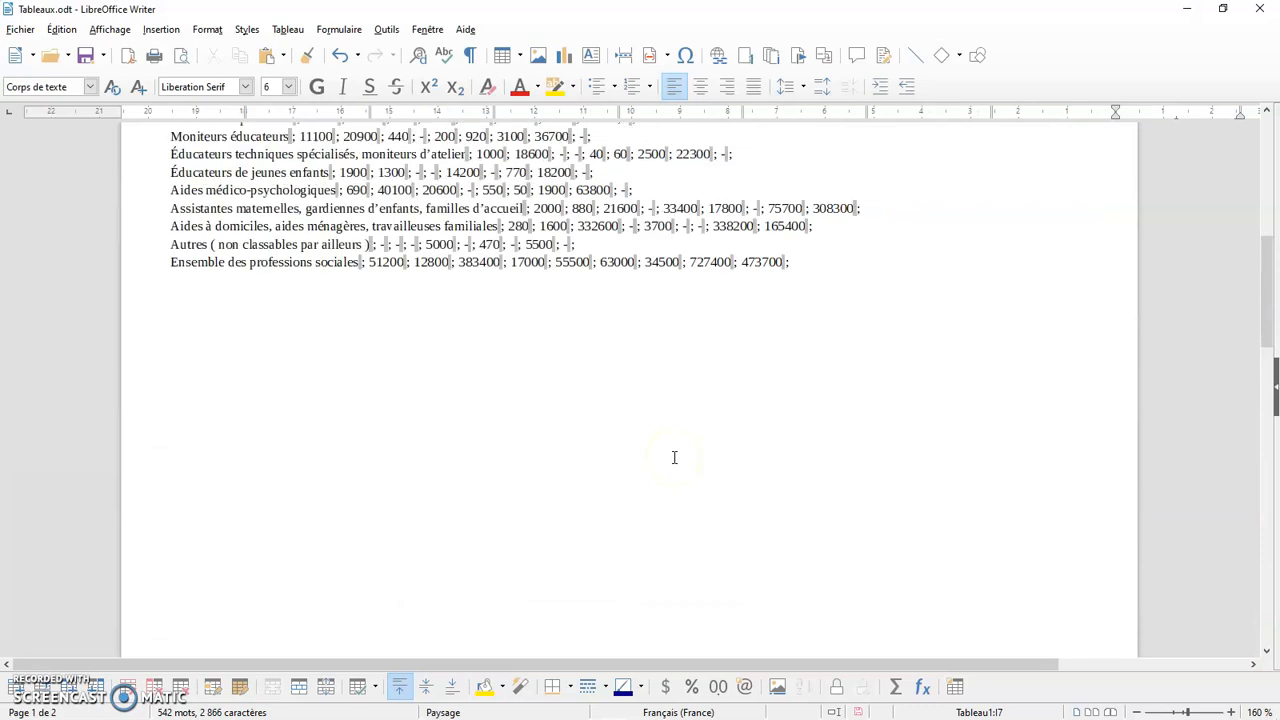
scroll(674, 457, up, 2)
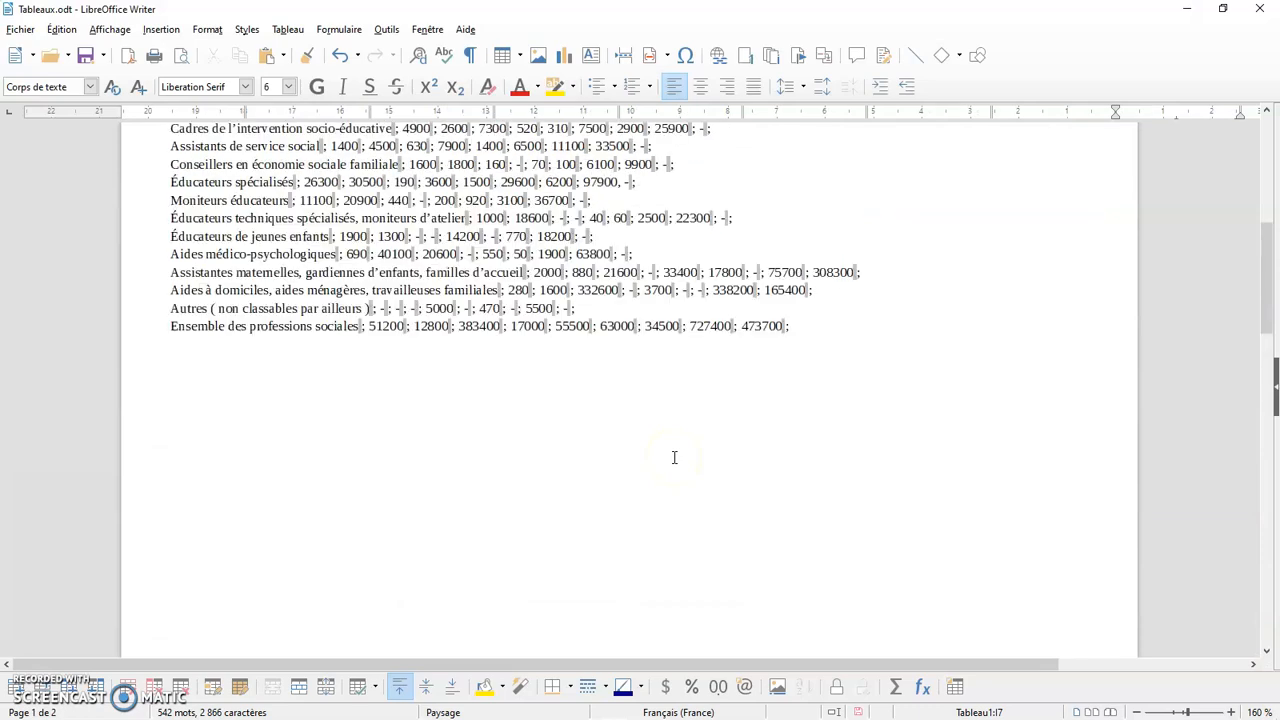
scroll(674, 457, down, 5)
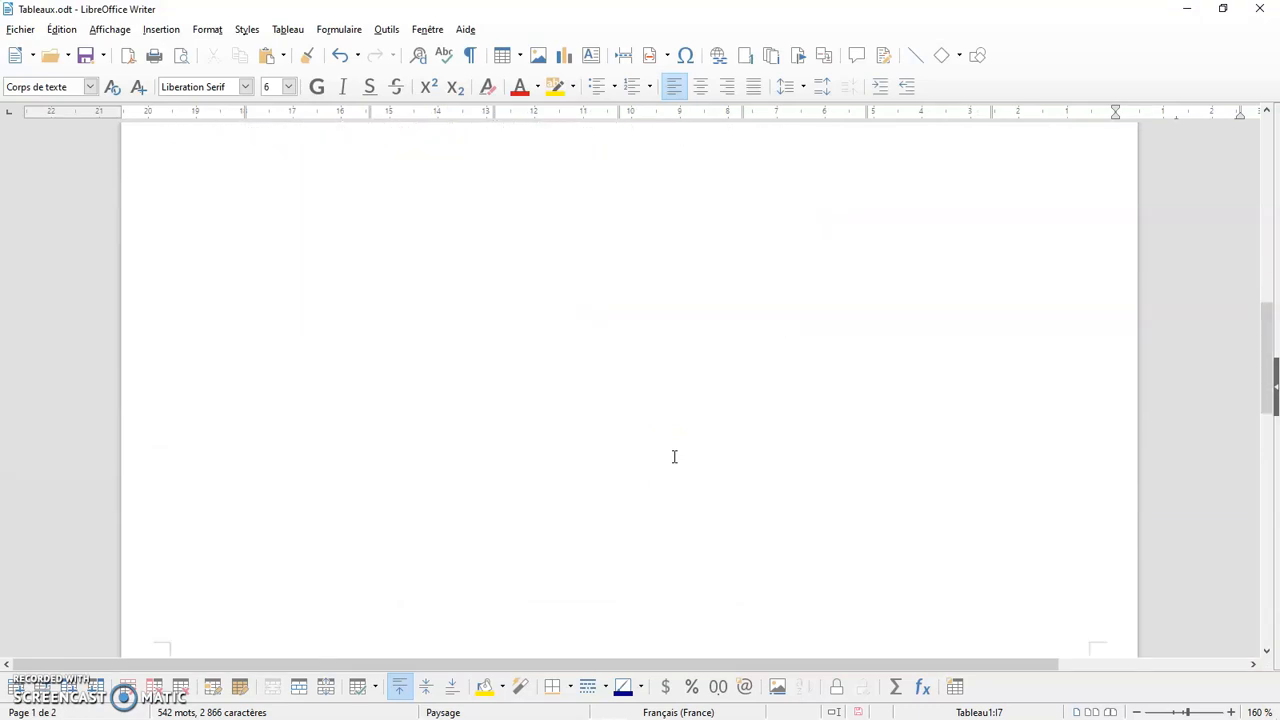
scroll(674, 457, down, 12)
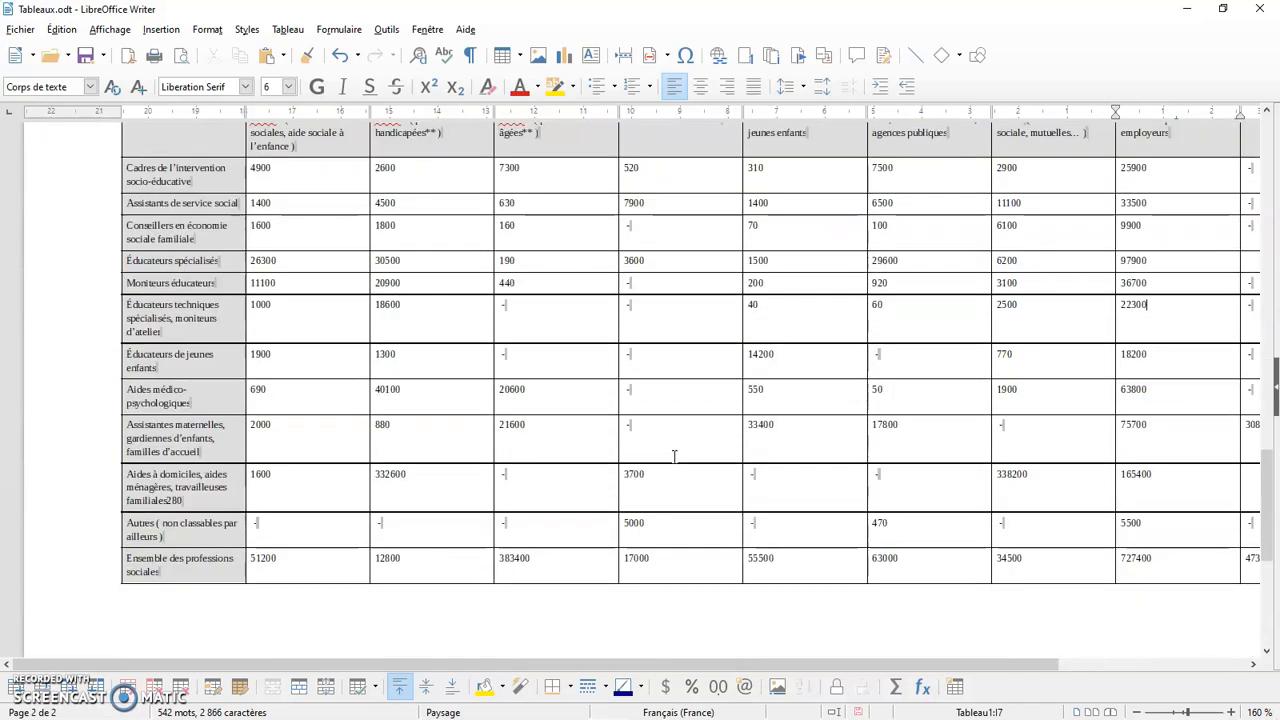
ctrl+scroll(674, 457, down, 3)
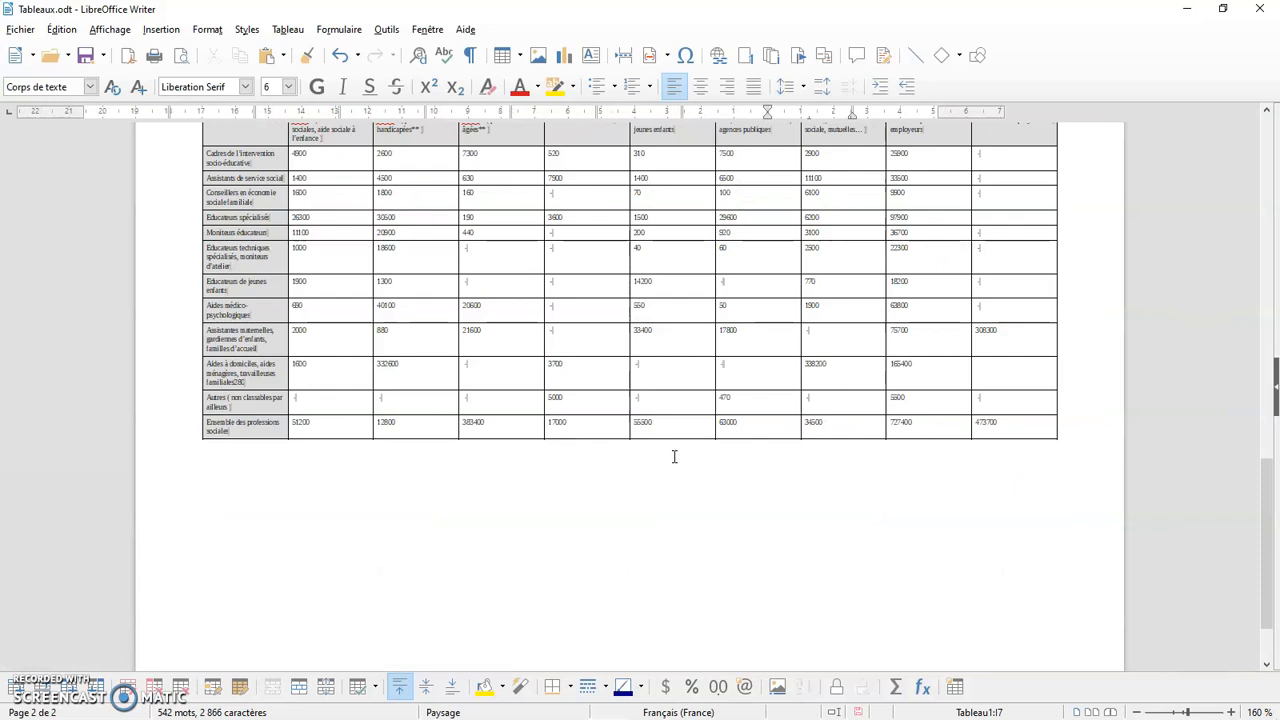
scroll(674, 457, up, 5)
ctrl+scroll(674, 457, down, 3)
scroll(674, 457, up, 8)
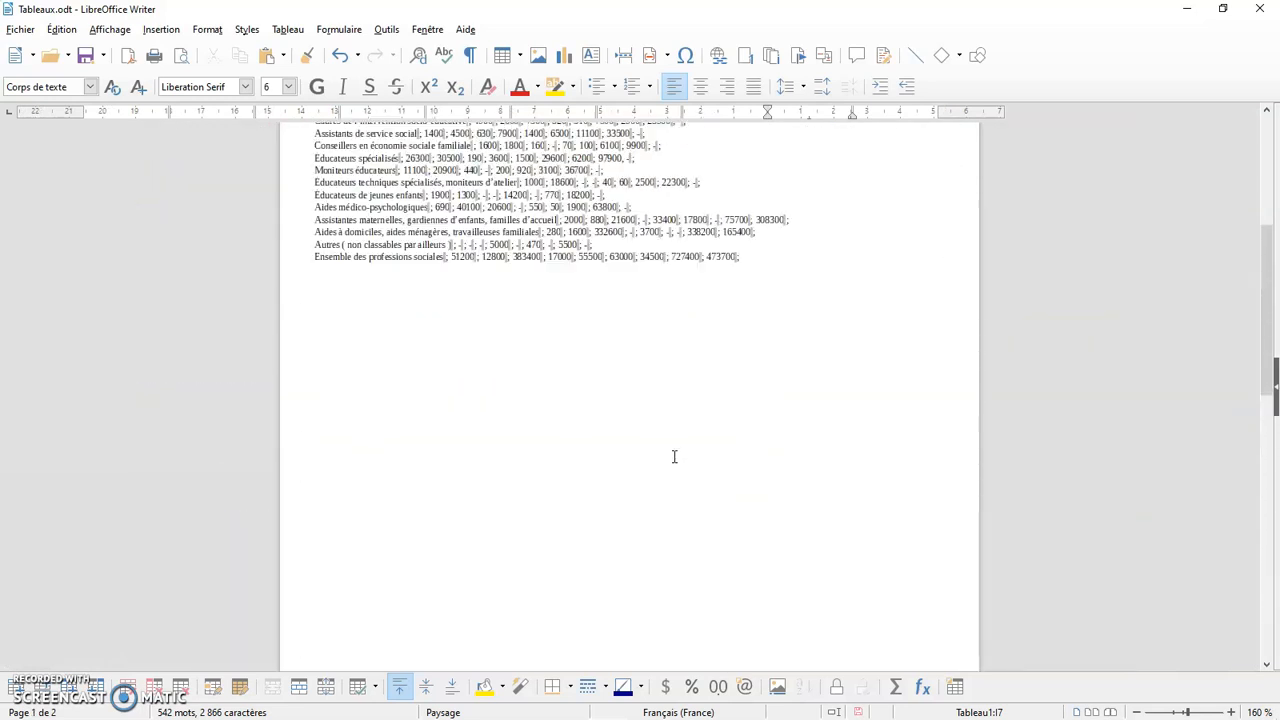
scroll(674, 457, up, 2)
scroll(674, 457, down, 10)
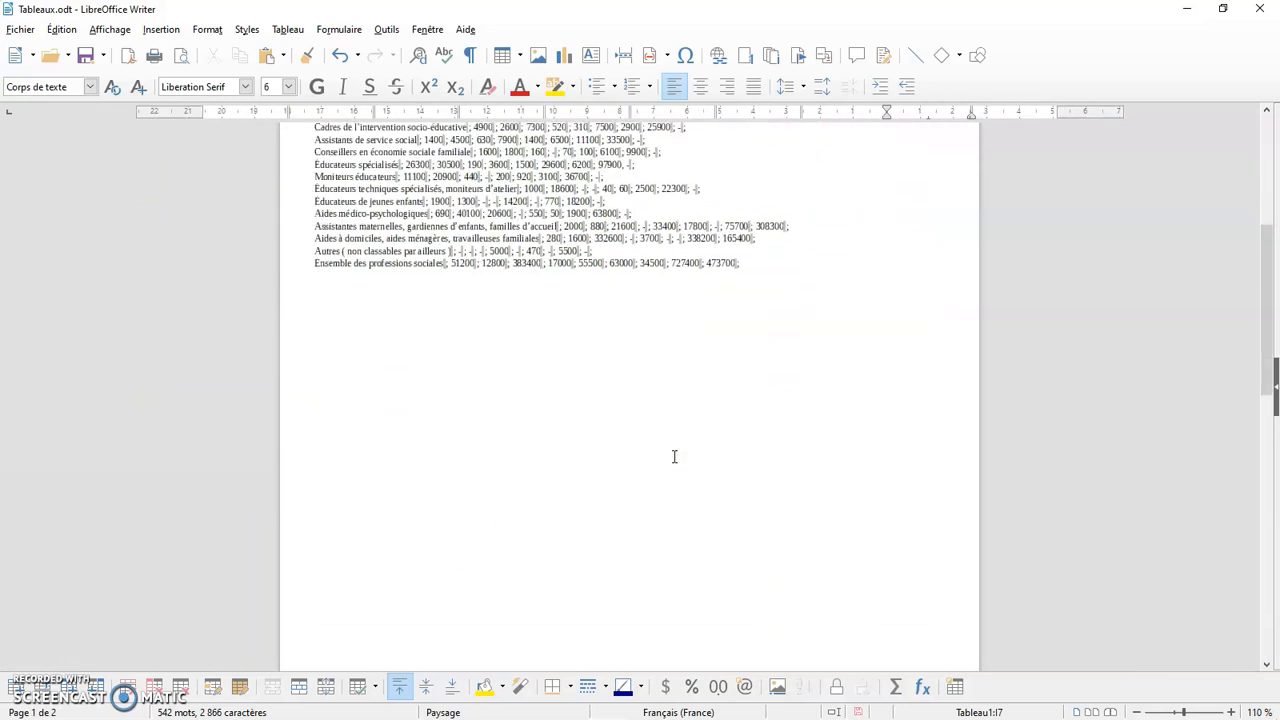
scroll(674, 457, down, 4)
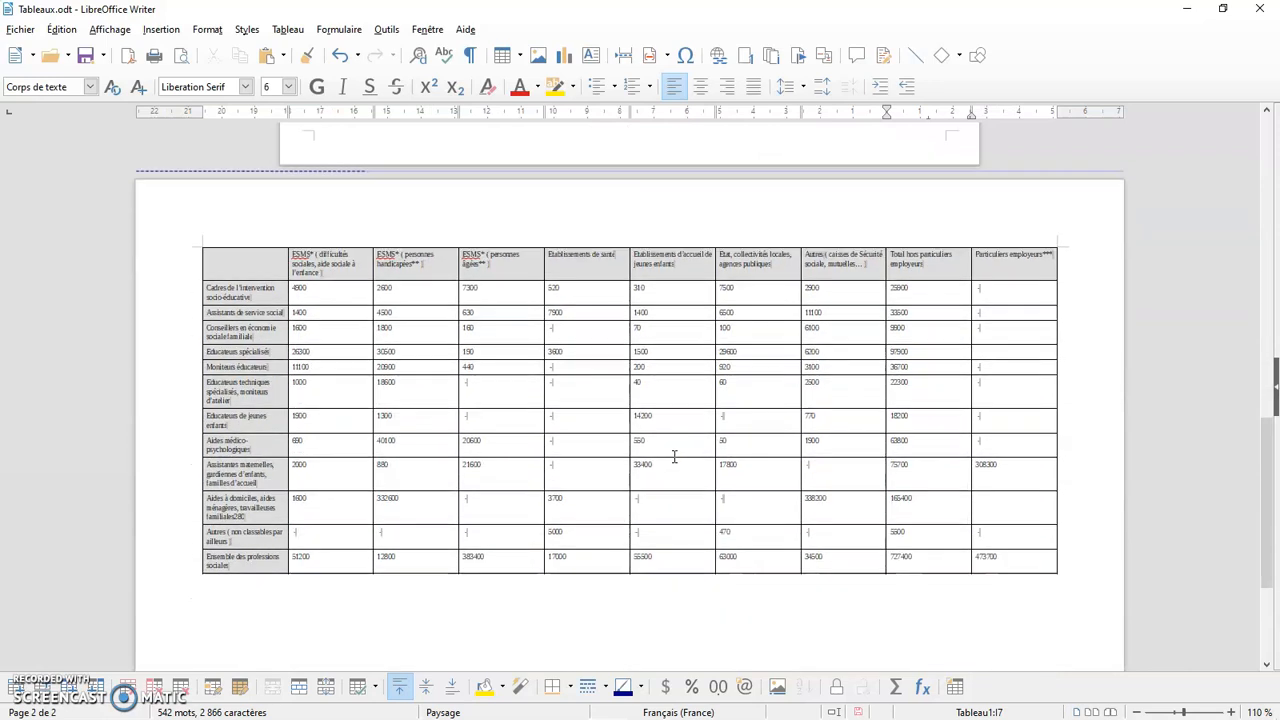
scroll(674, 457, up, 3)
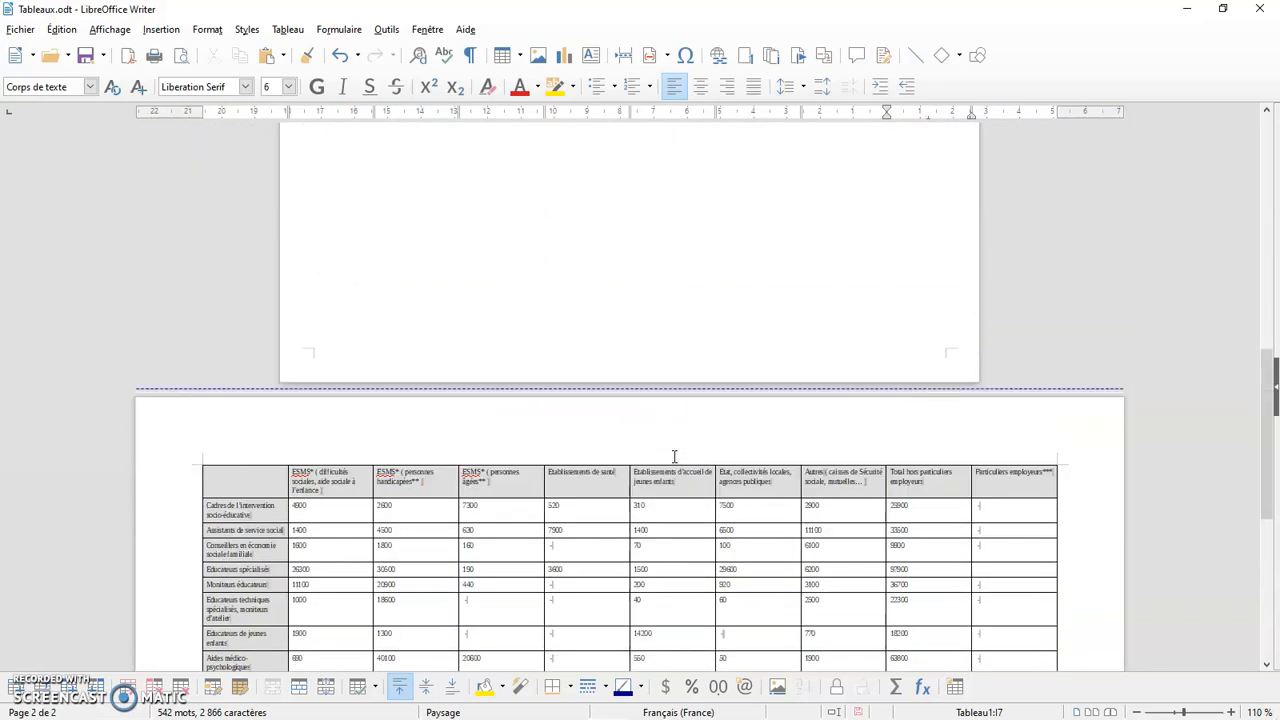
Undo the page break and landscape page style applied before the table
key(ctrl+z)
key(ctrl+z)
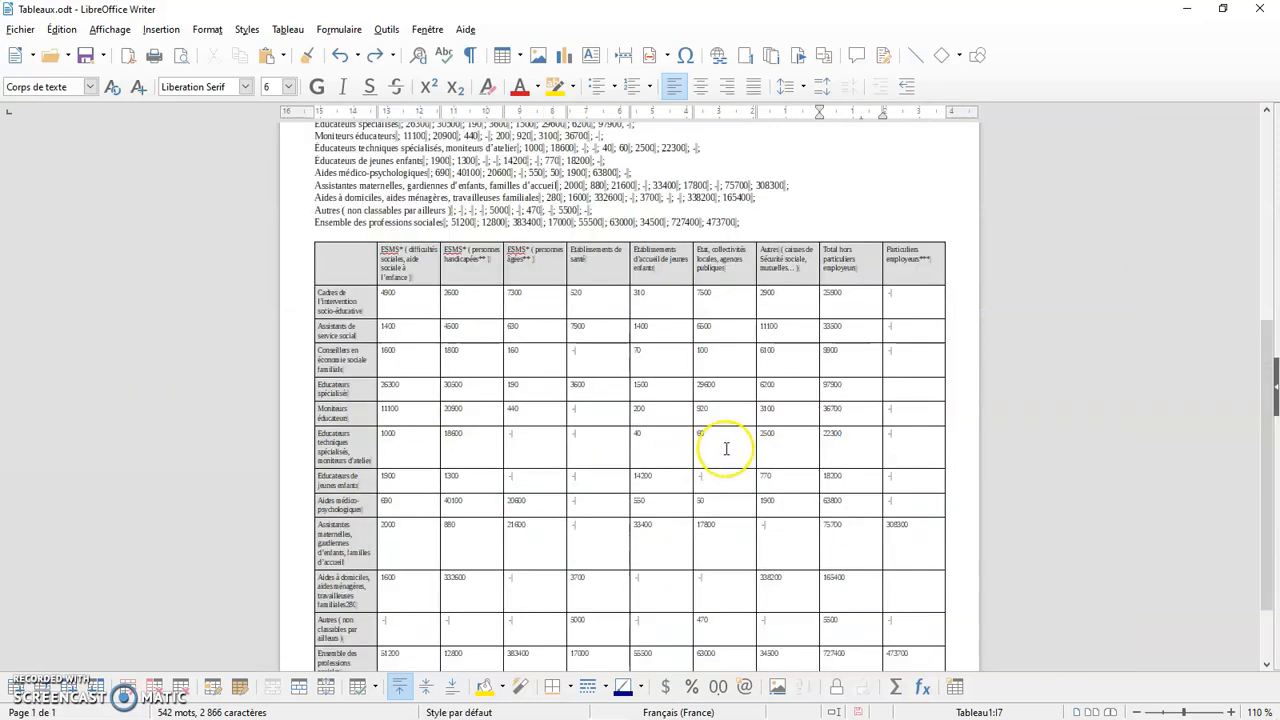
ctrl+scroll(726, 448, up, 3)
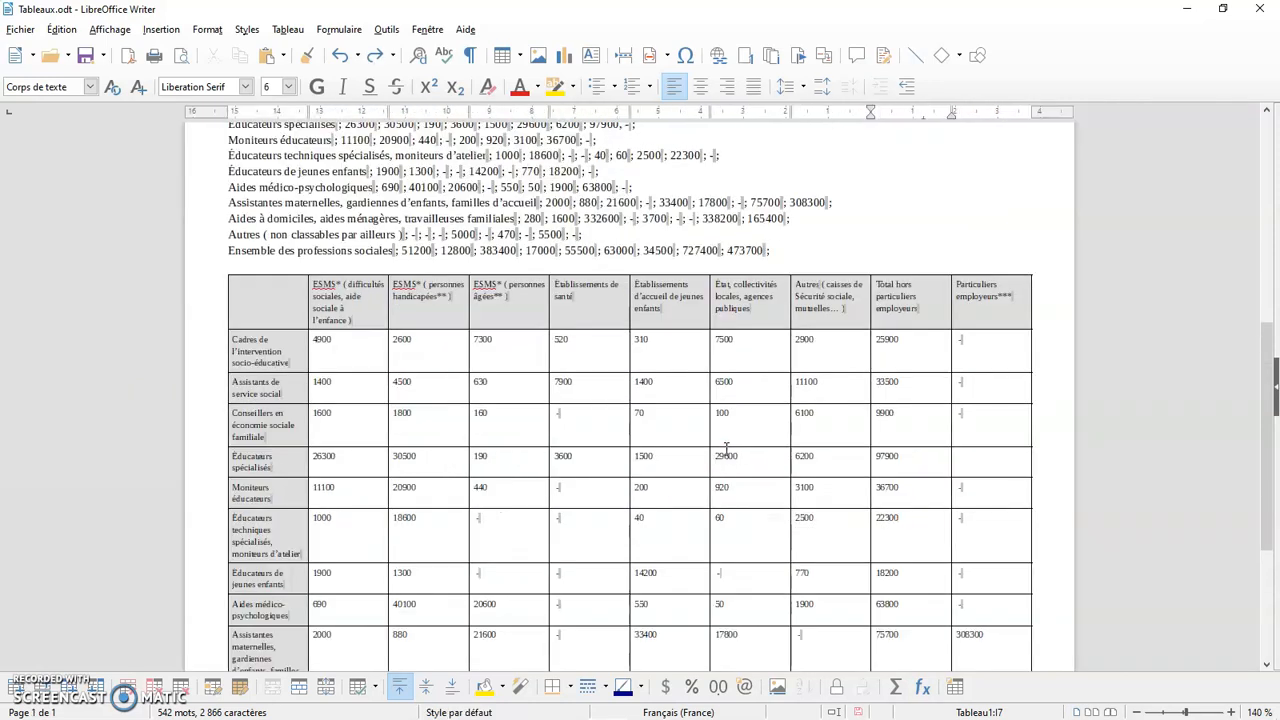
ctrl+scroll(726, 448, up, 2)
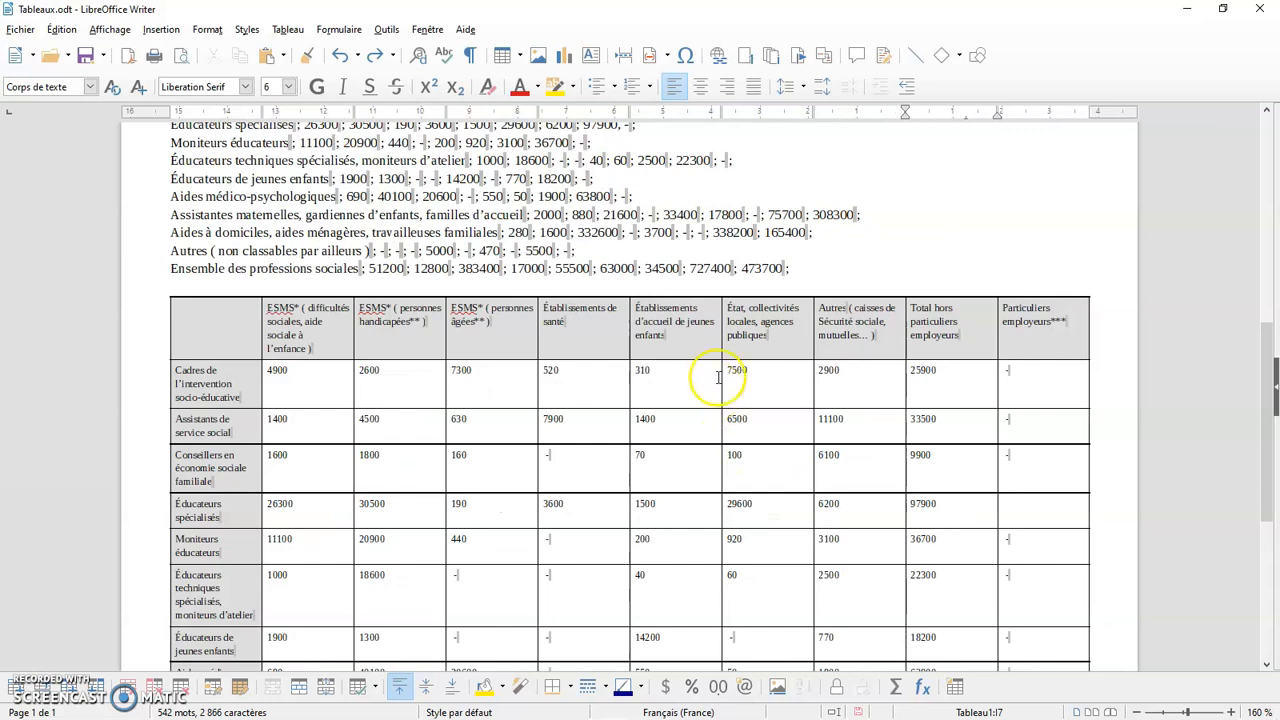
Set a page break after the table (Saut, Page, Après) in the table's text flow properties
right_click(946, 427)
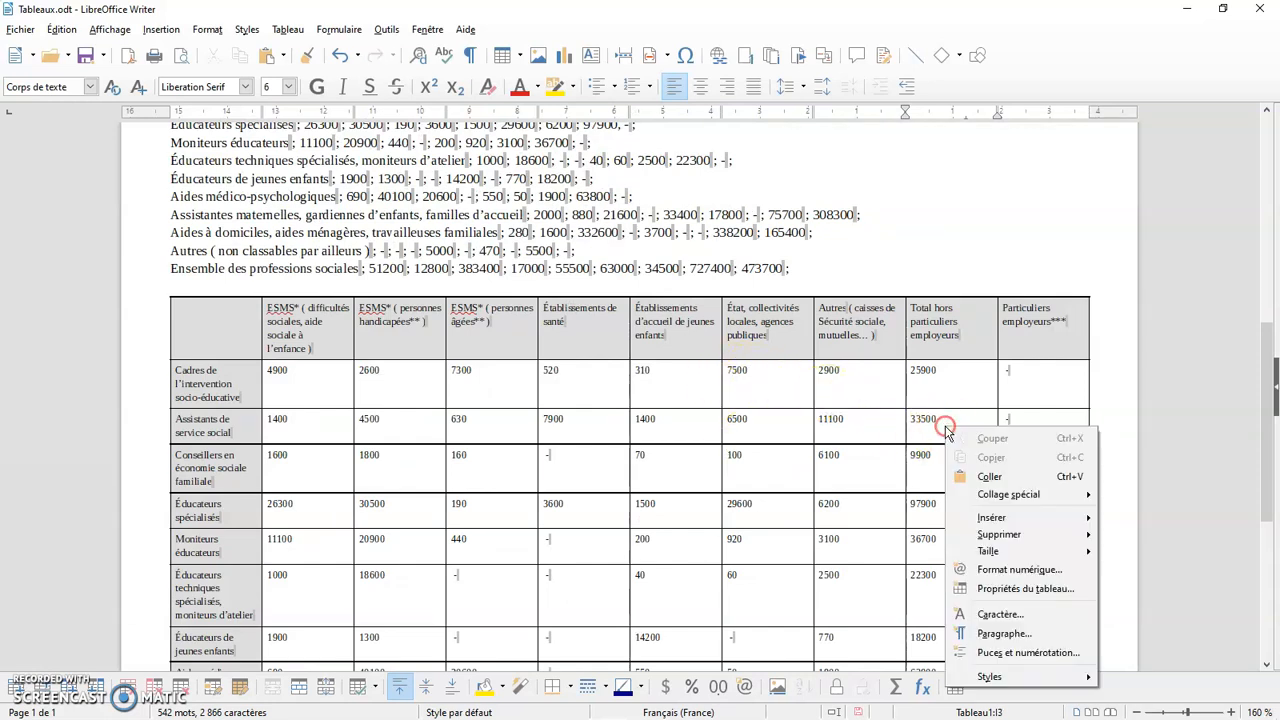
click(1015, 594)
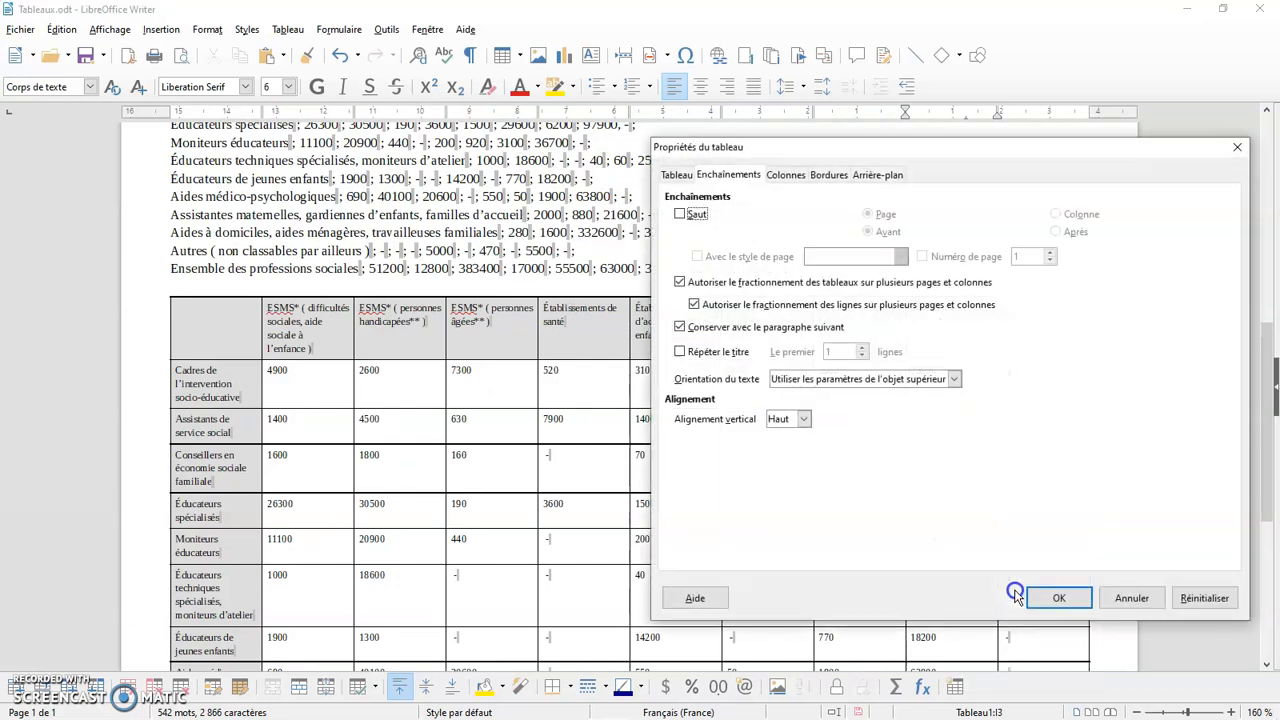
click(683, 215)
click(1034, 236)
click(843, 257)
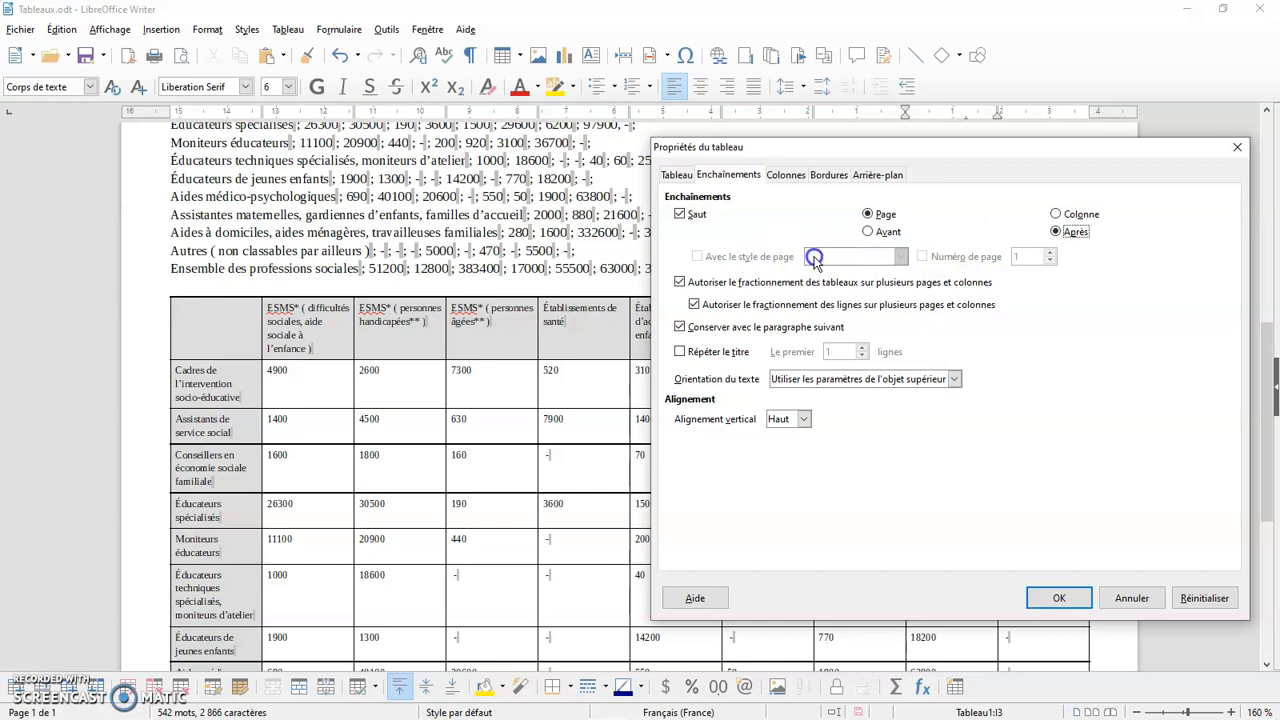
click(1058, 595)
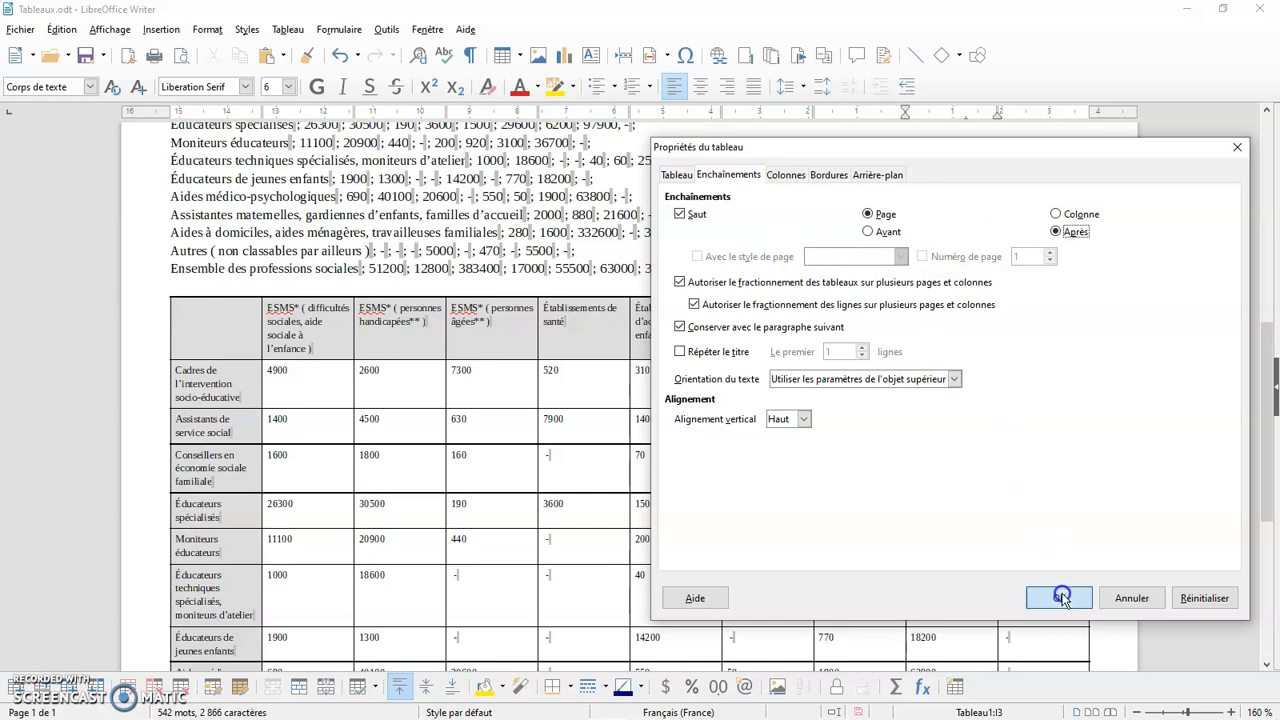
Check the end of the table and the page that follows the new break
scroll(905, 525, down, 10)
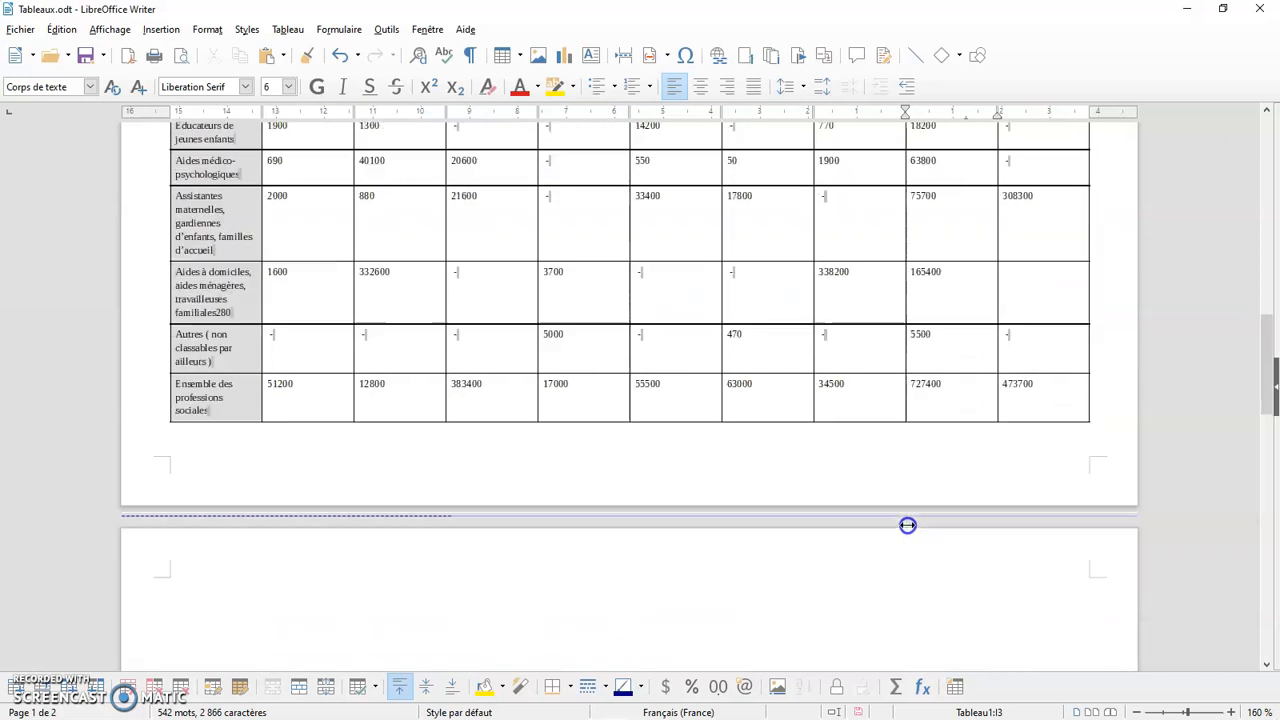
scroll(706, 560, down, 8)
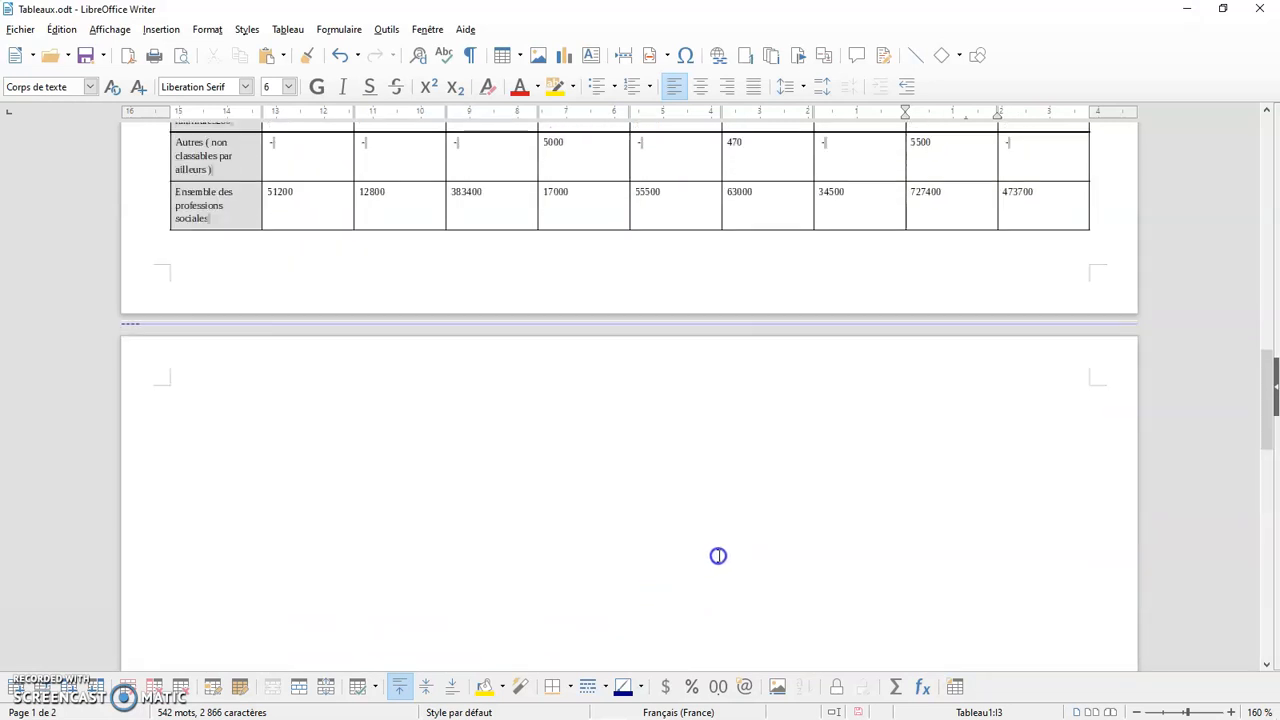
click(568, 354)
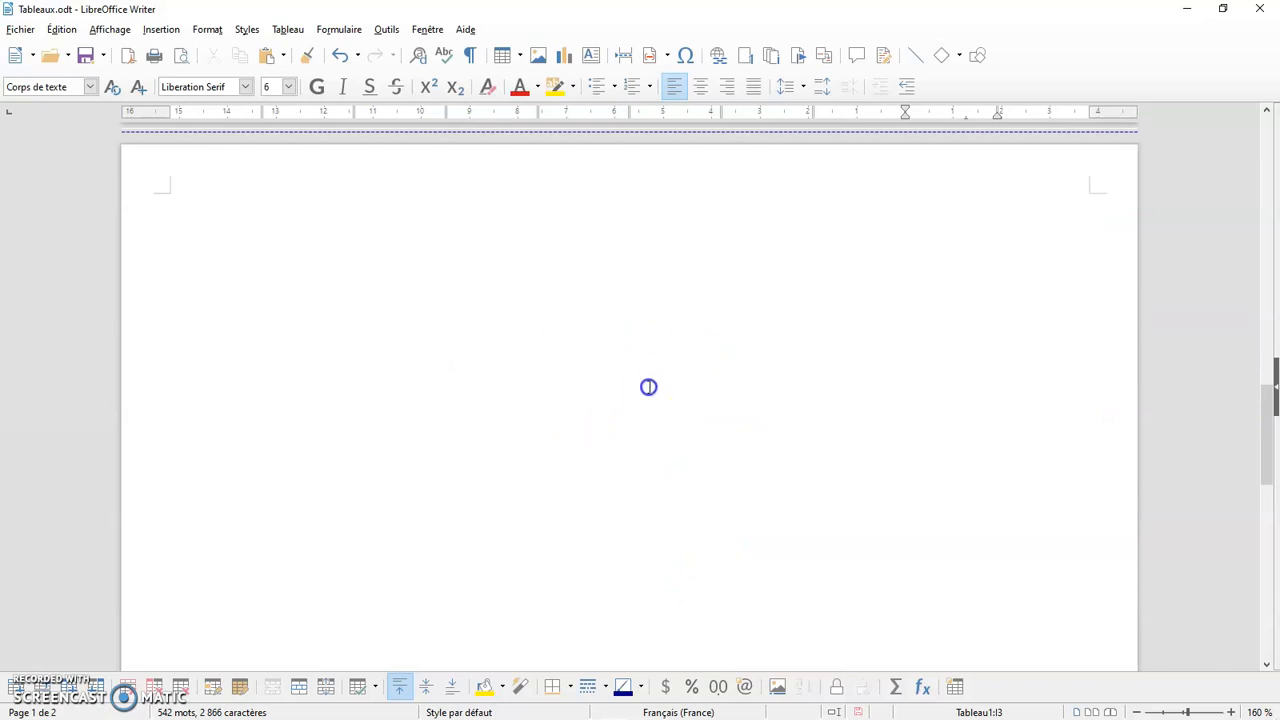
scroll(648, 387, up, 15)
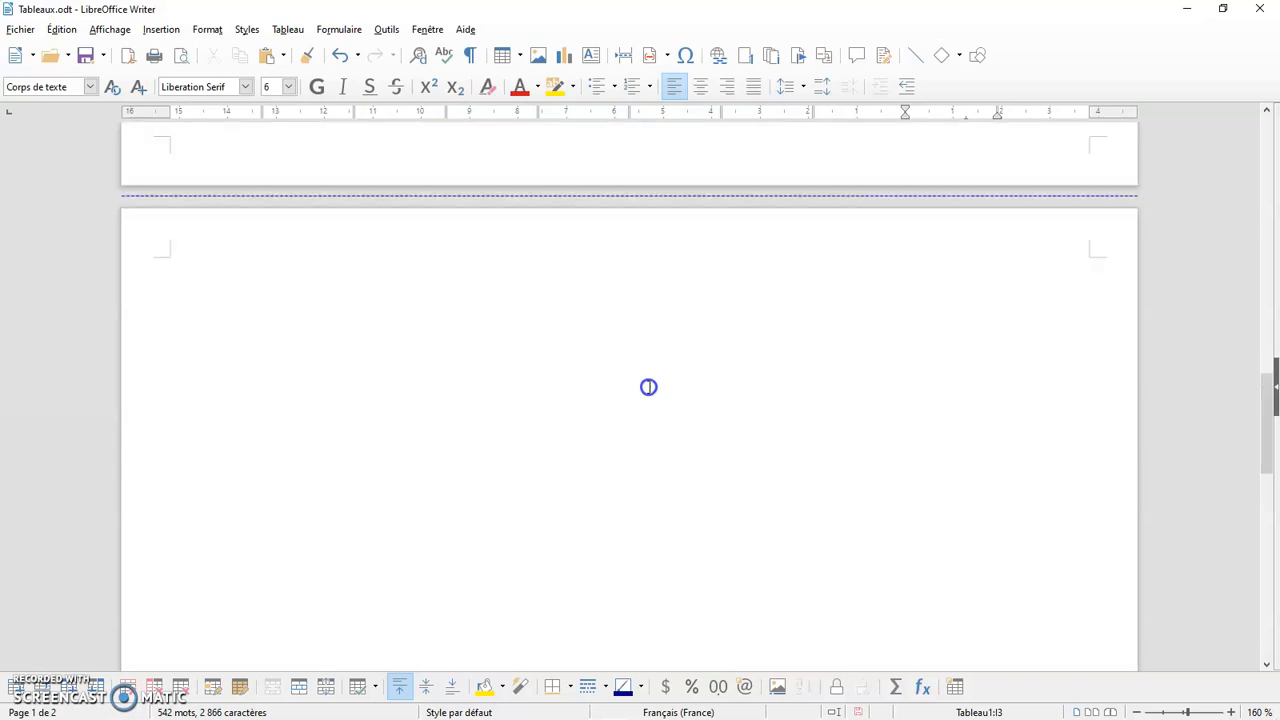
scroll(648, 387, up, 3)
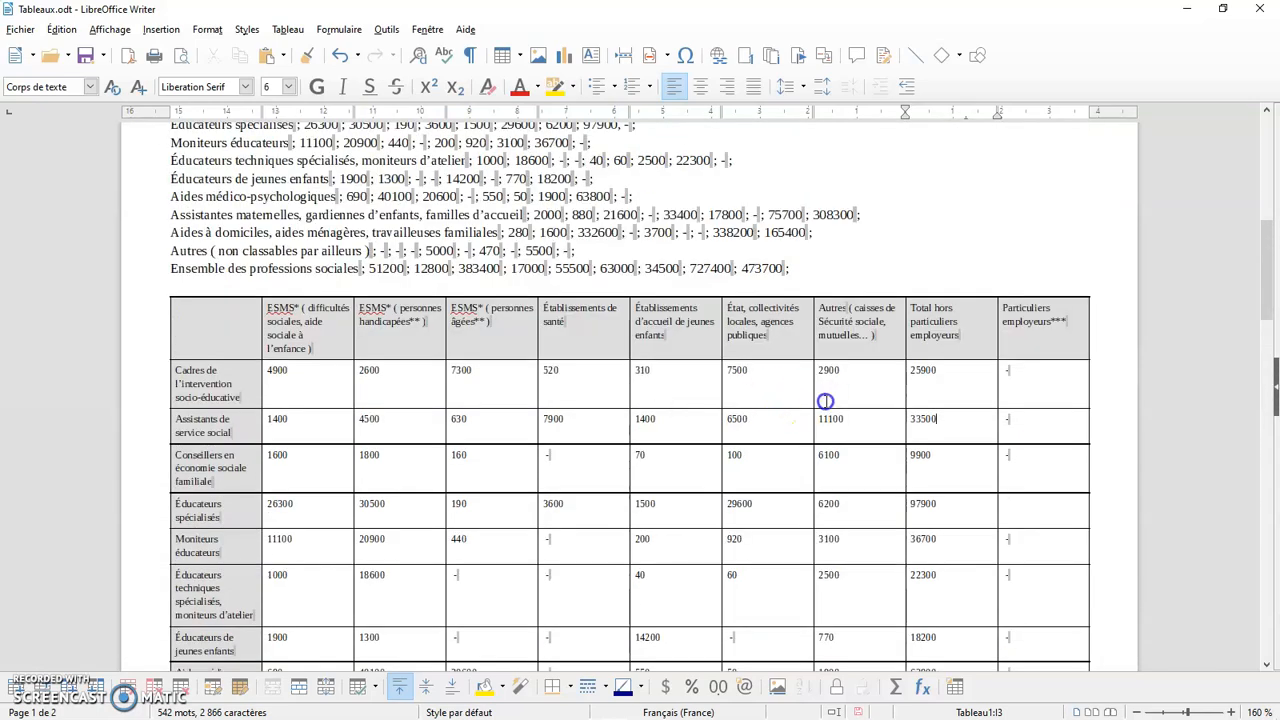
Remove the page break after the table by disabling Saut in the table's text flow properties
right_click(850, 390)
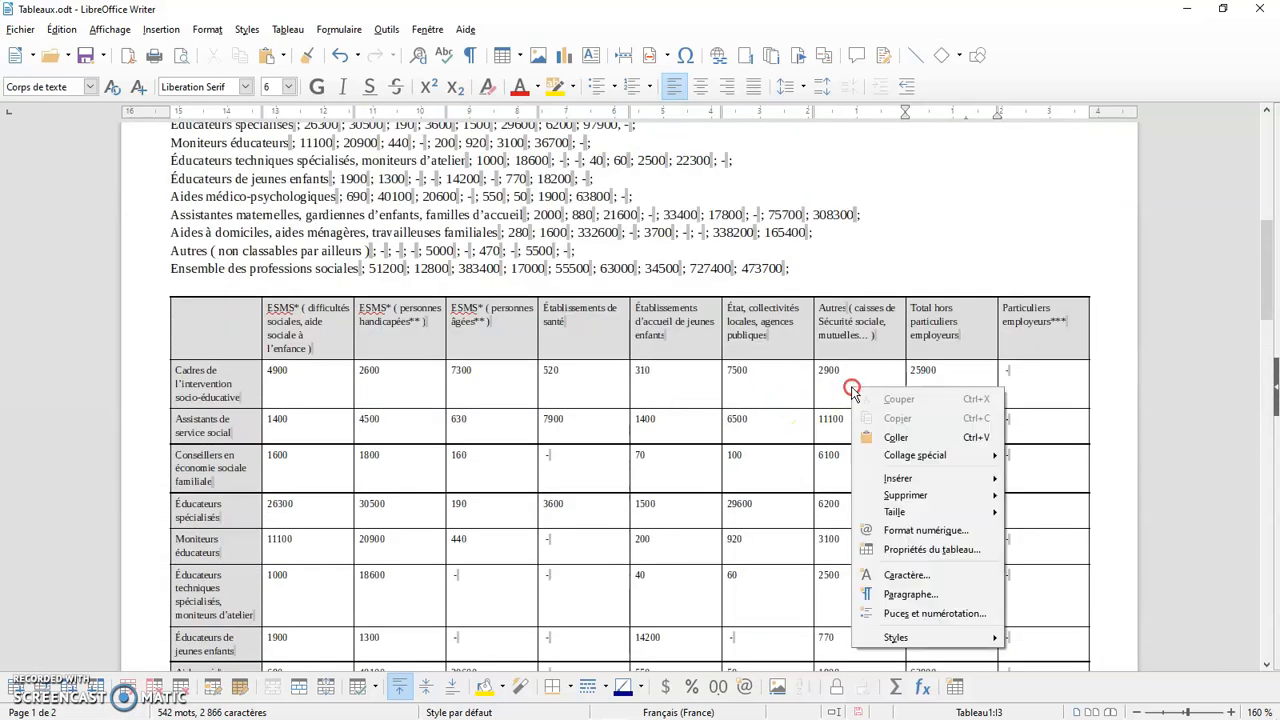
click(940, 548)
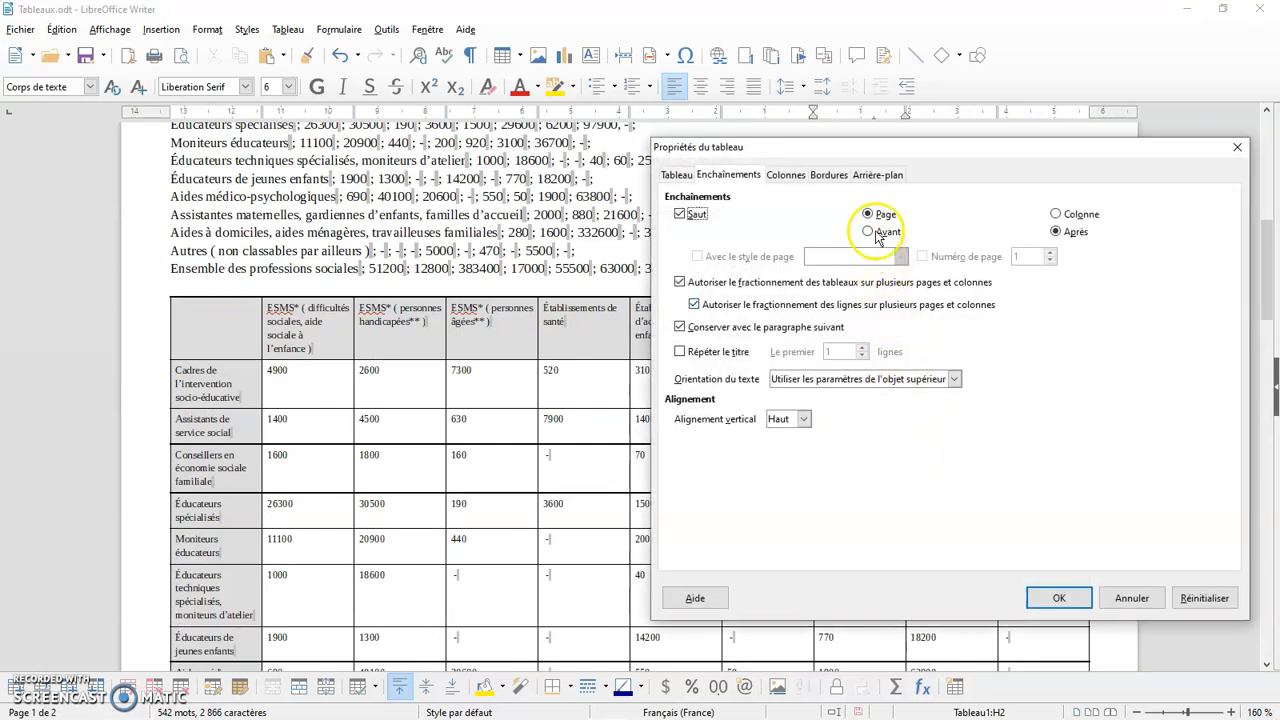
click(679, 215)
click(679, 215)
click(867, 231)
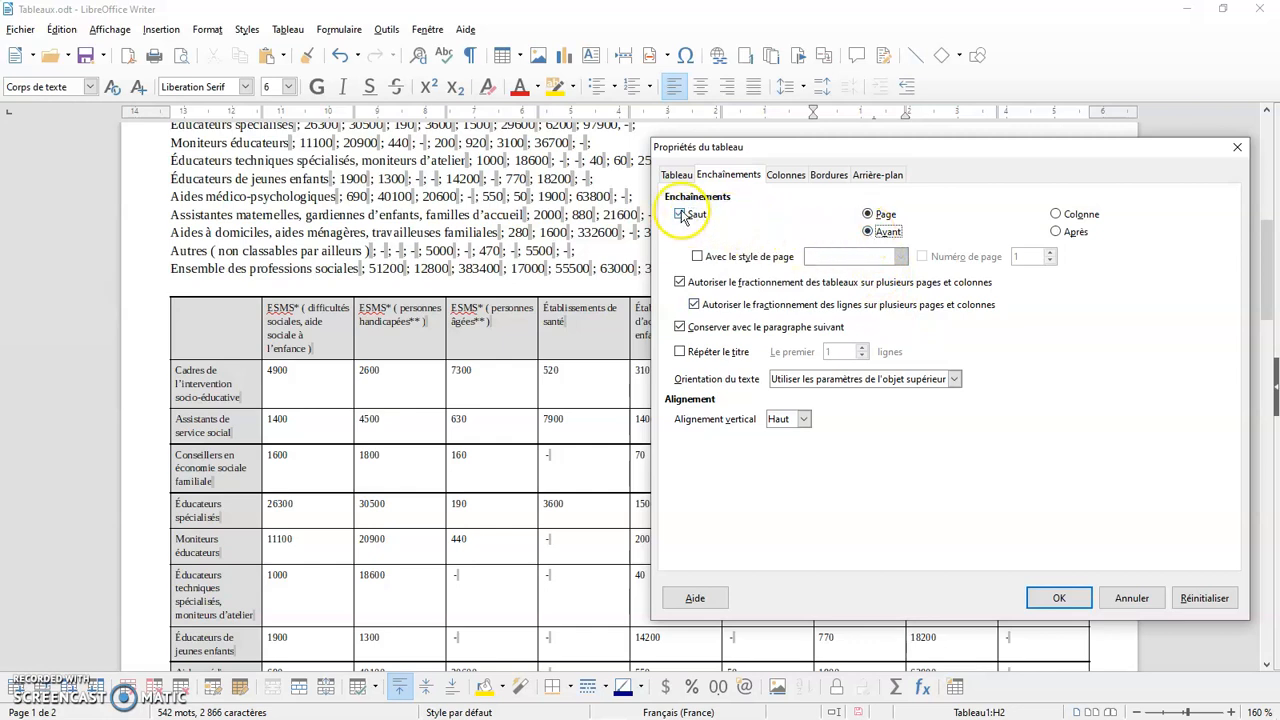
click(679, 215)
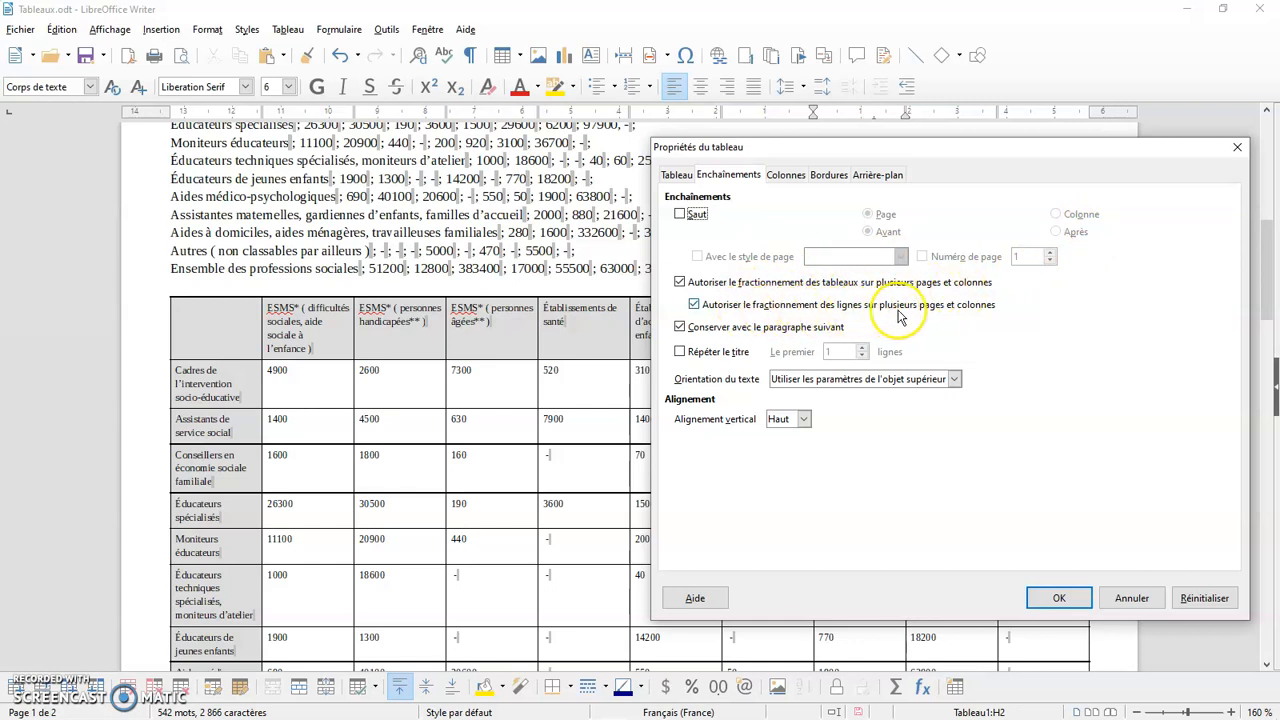
click(830, 282)
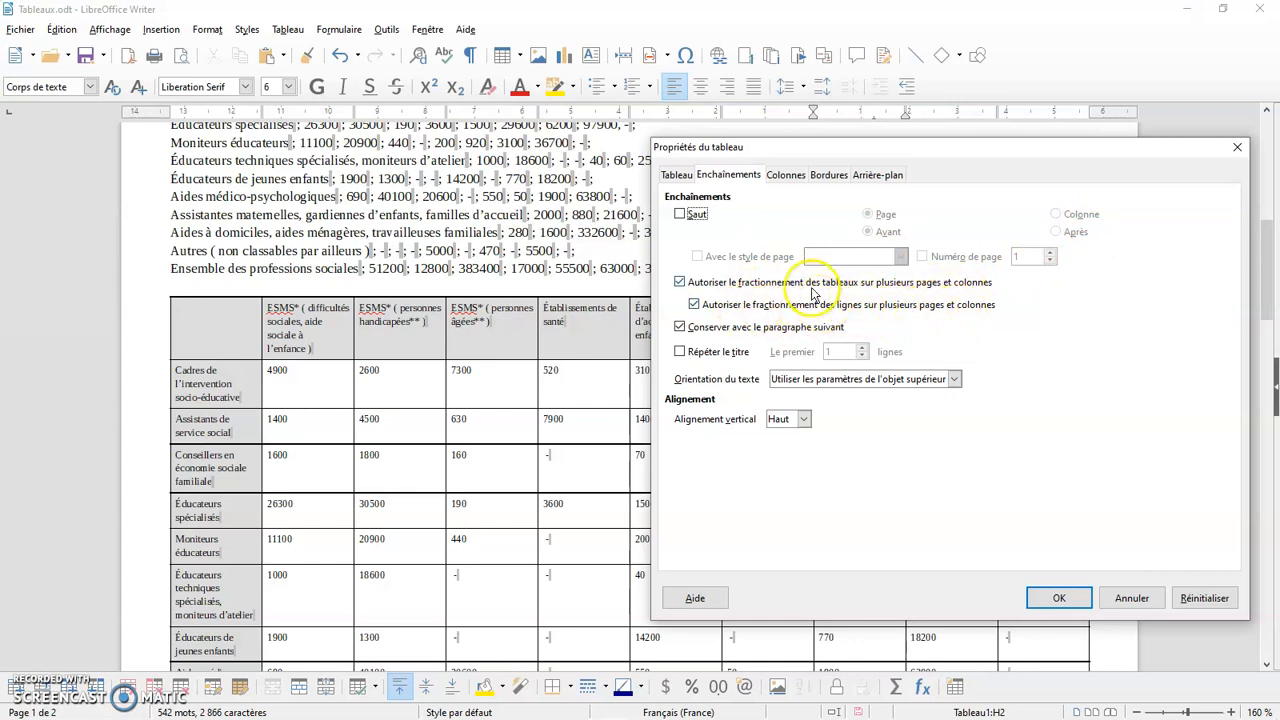
click(814, 296)
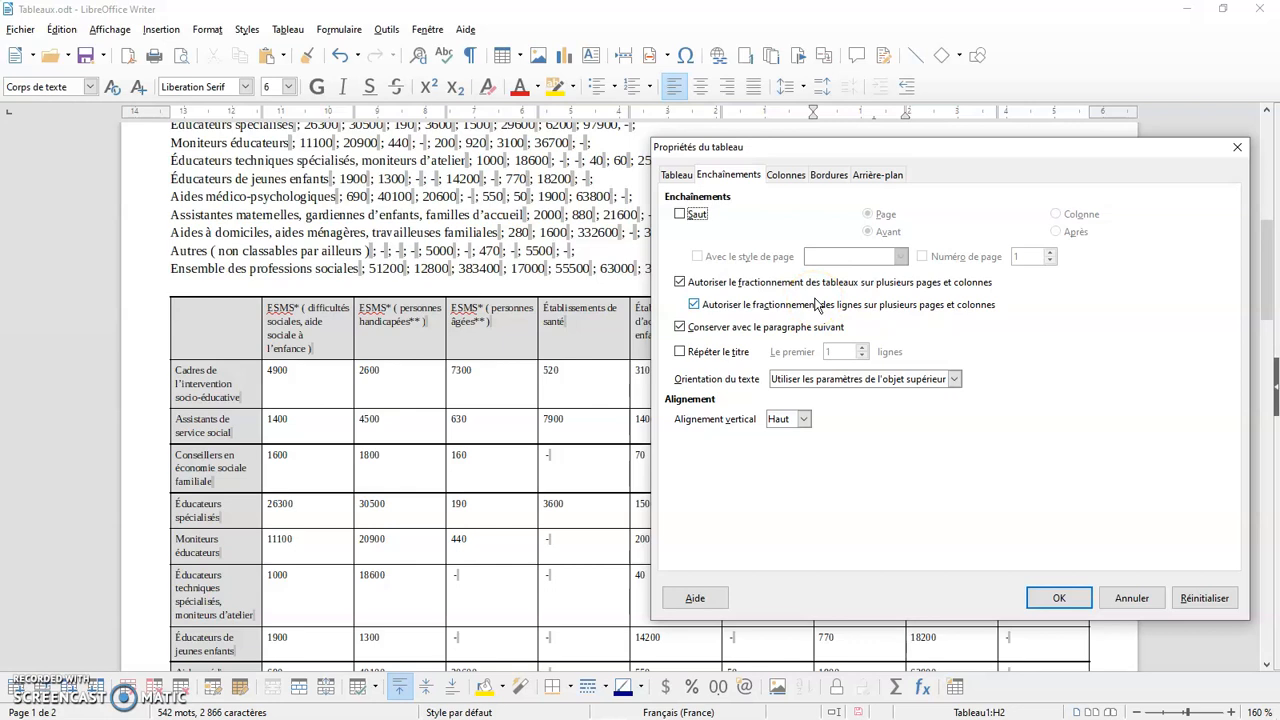
click(833, 310)
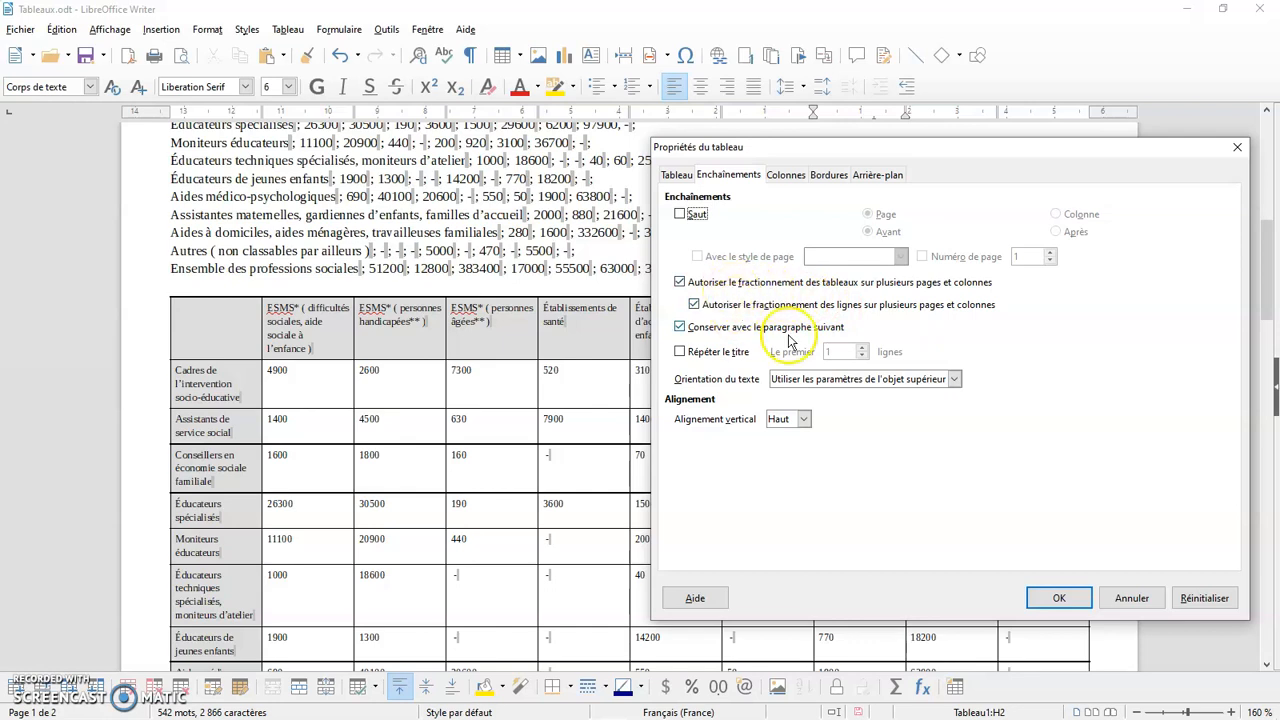
click(1057, 597)
Insert an empty row below the Assistantes maternelles row and check how the table is placed across the pages
scroll(1008, 553, down, 3)
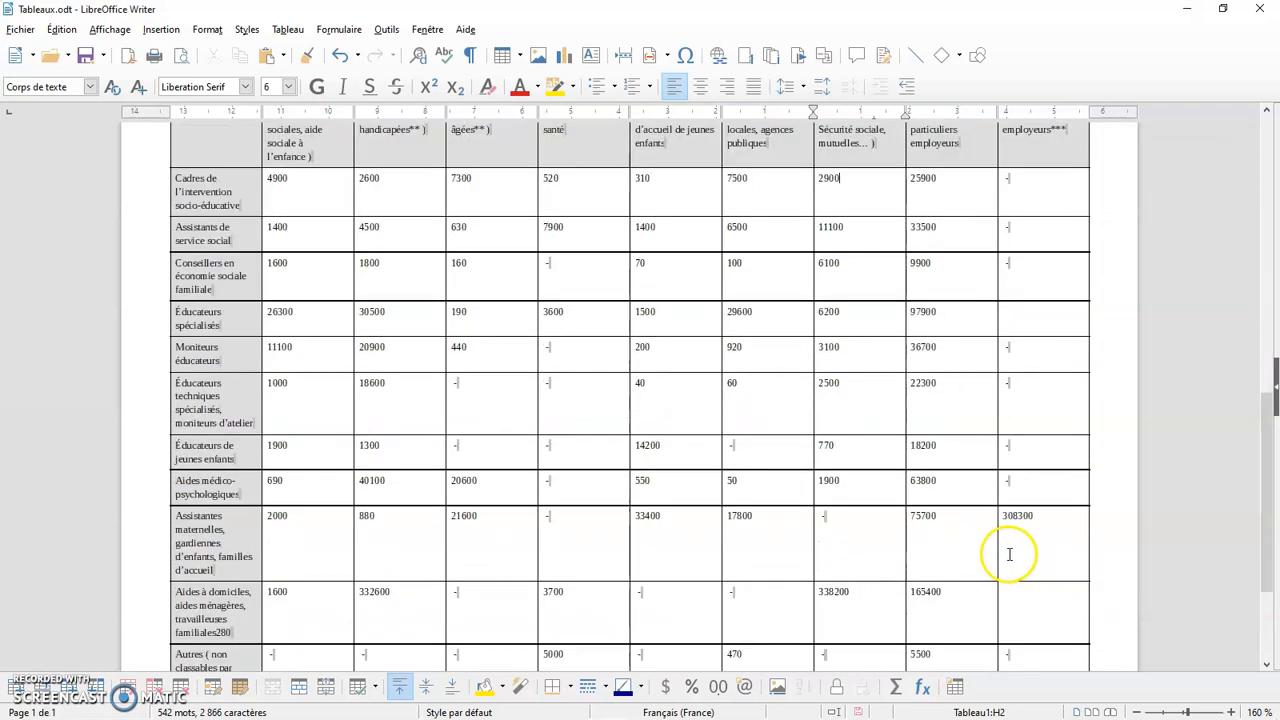
scroll(1009, 554, down, 3)
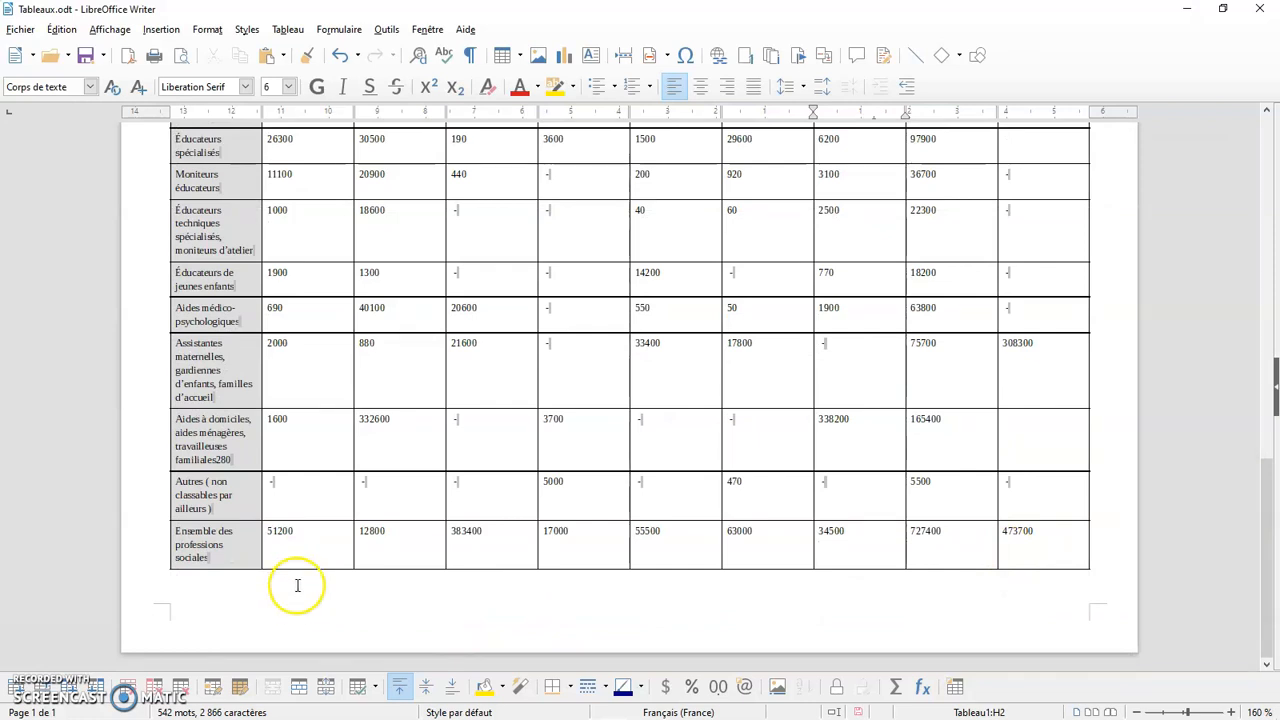
click(276, 372)
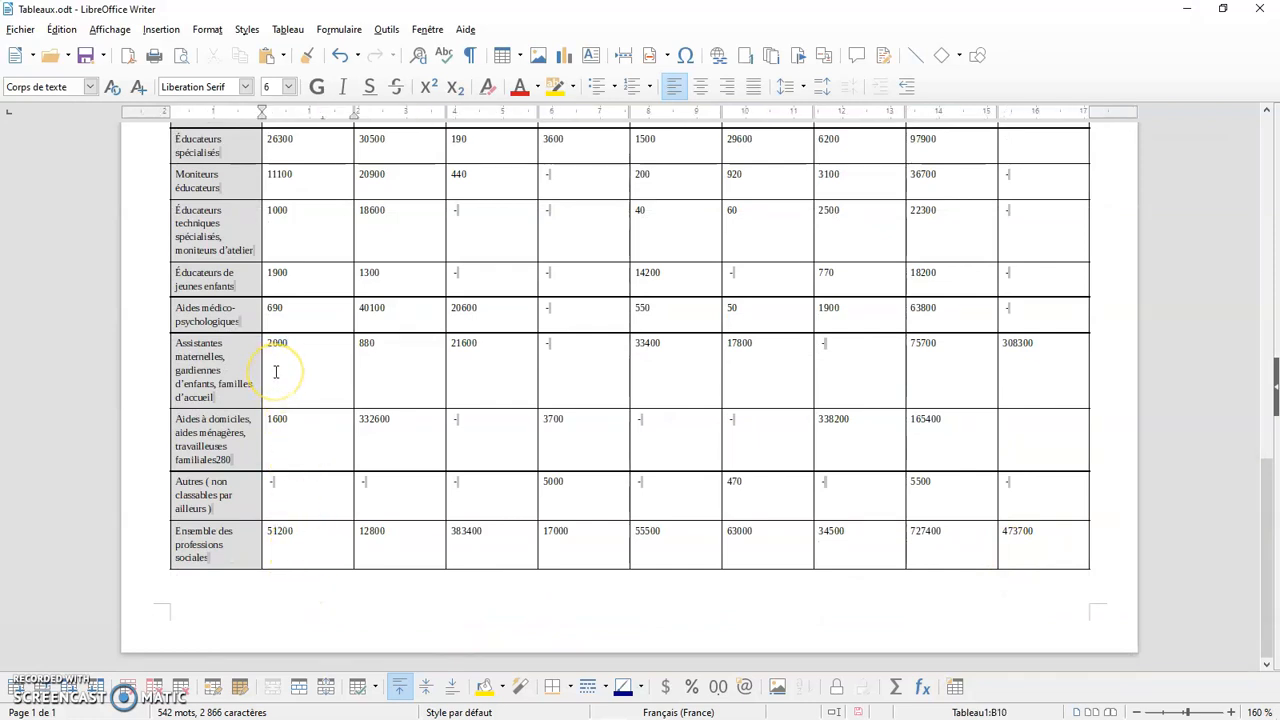
click(33, 692)
scroll(352, 466, down, 5)
scroll(352, 466, up, 5)
scroll(355, 466, up, 15)
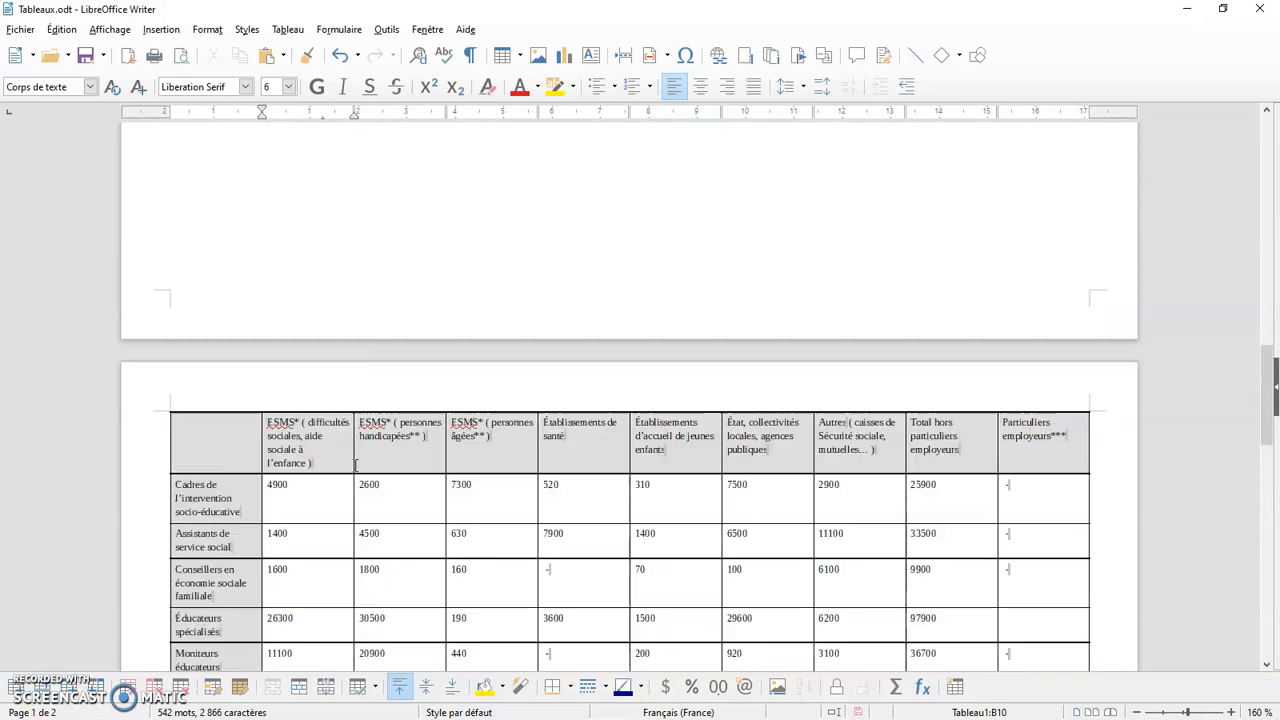
scroll(355, 466, up, 2)
scroll(355, 466, down, 10)
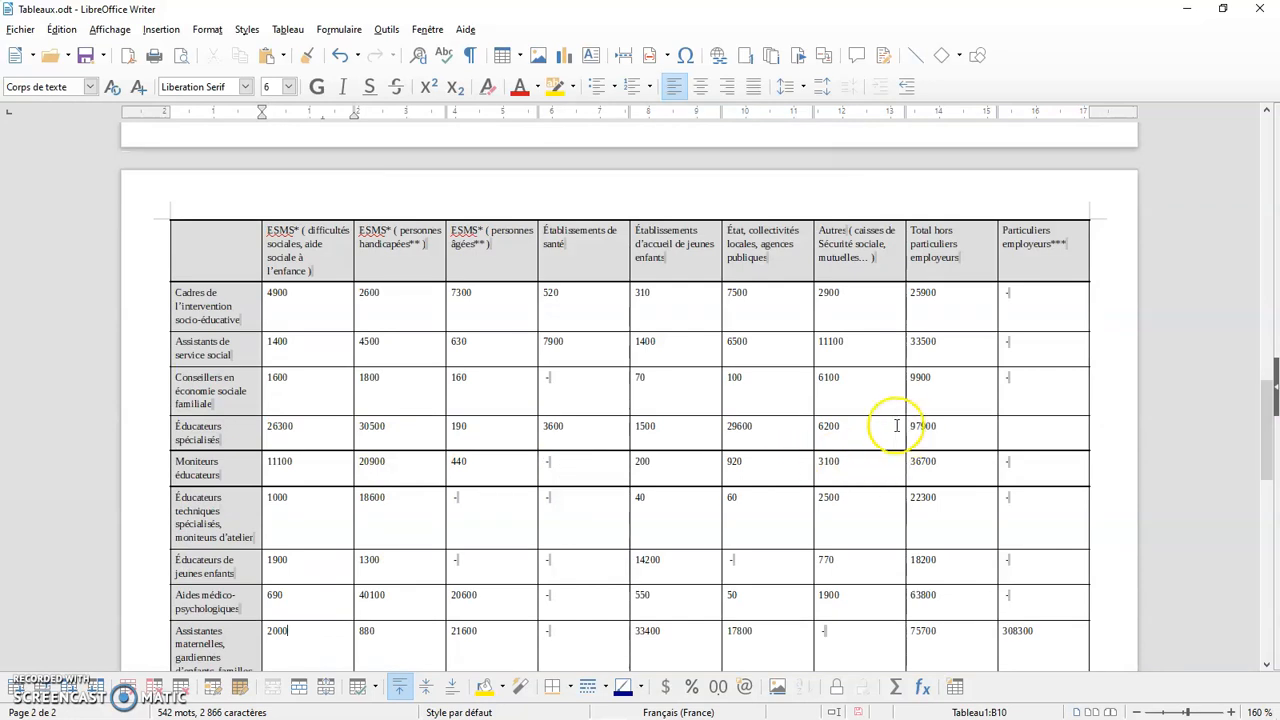
Disable Conserver avec le paragraphe suivant in the table's text flow properties and check the table's placement
right_click(896, 428)
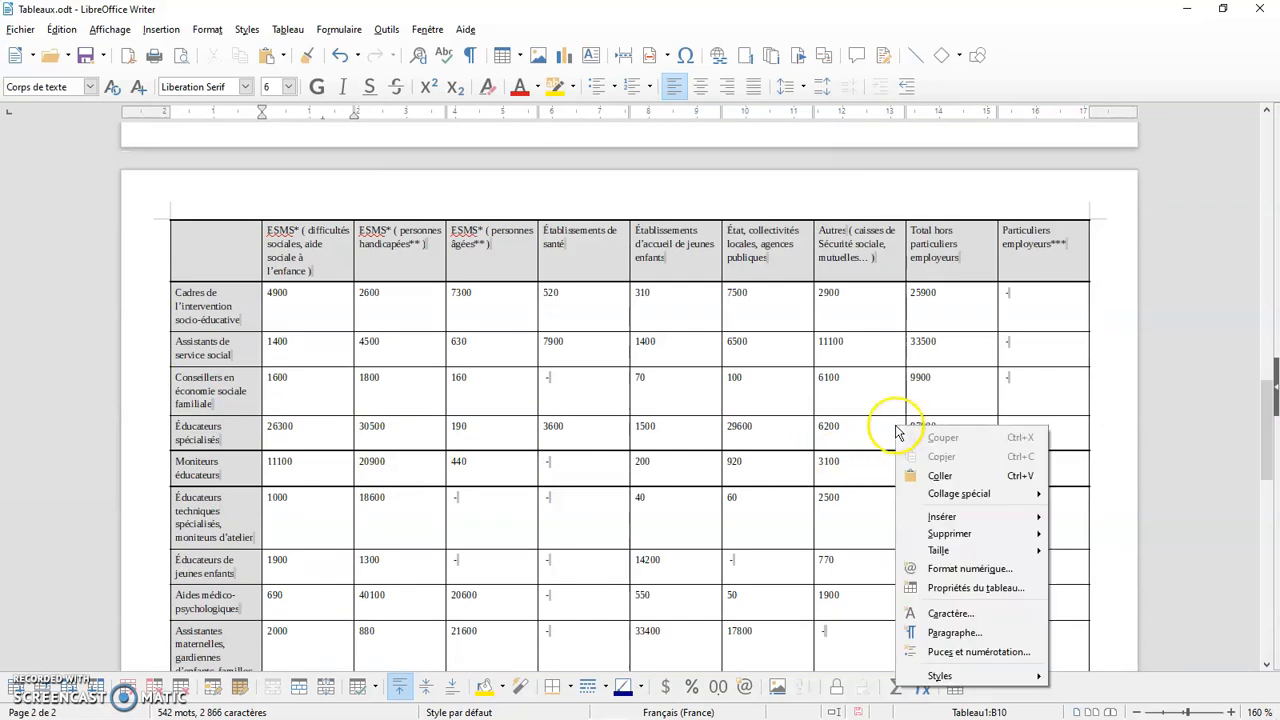
click(972, 587)
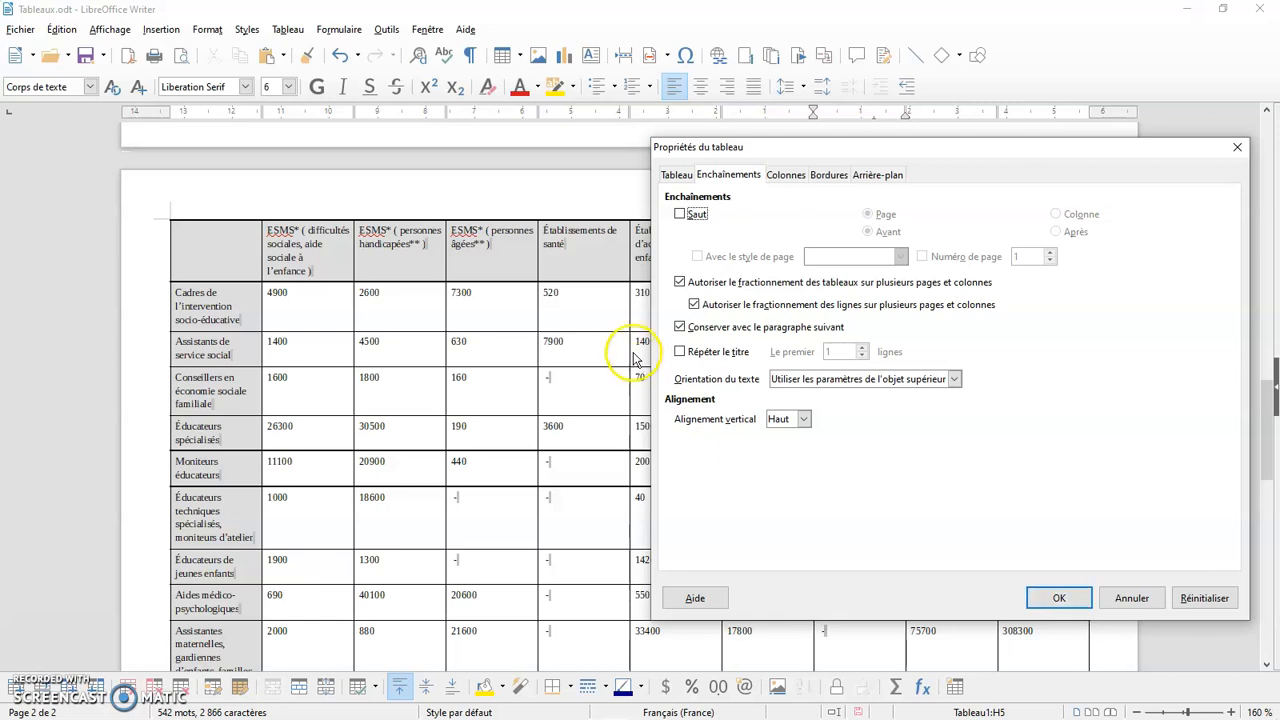
click(680, 327)
click(1050, 597)
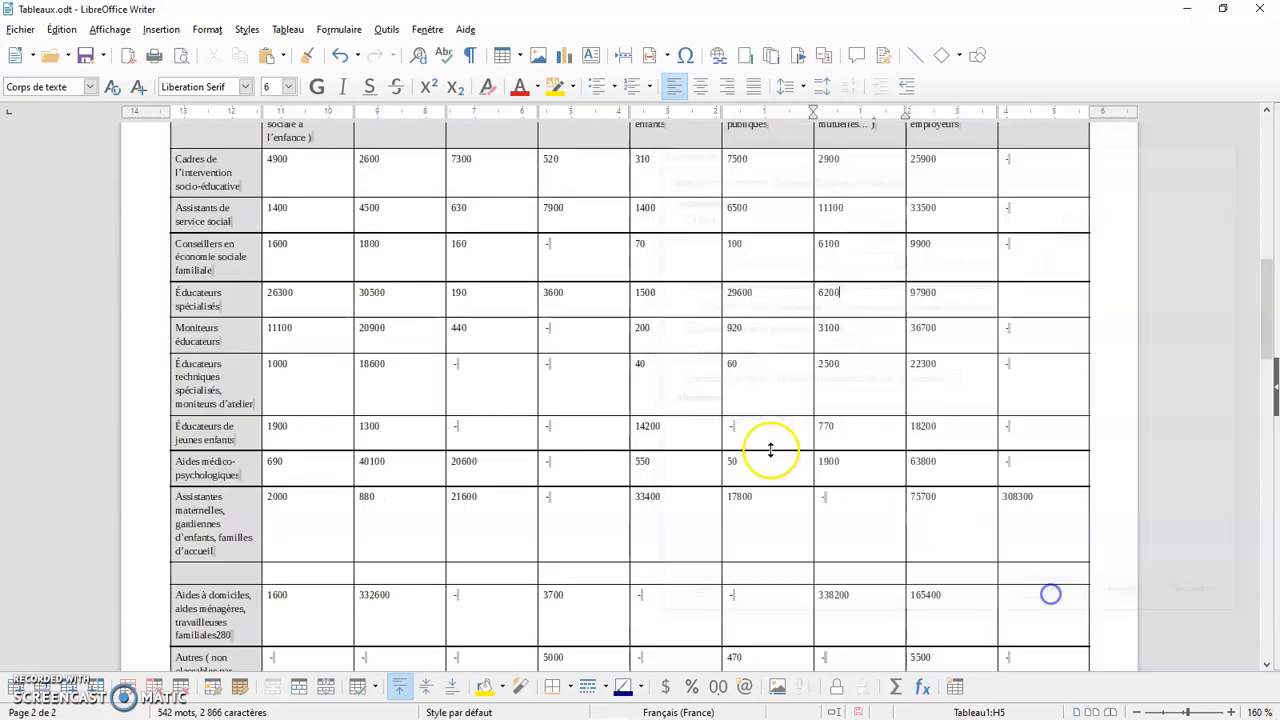
scroll(766, 450, down, 10)
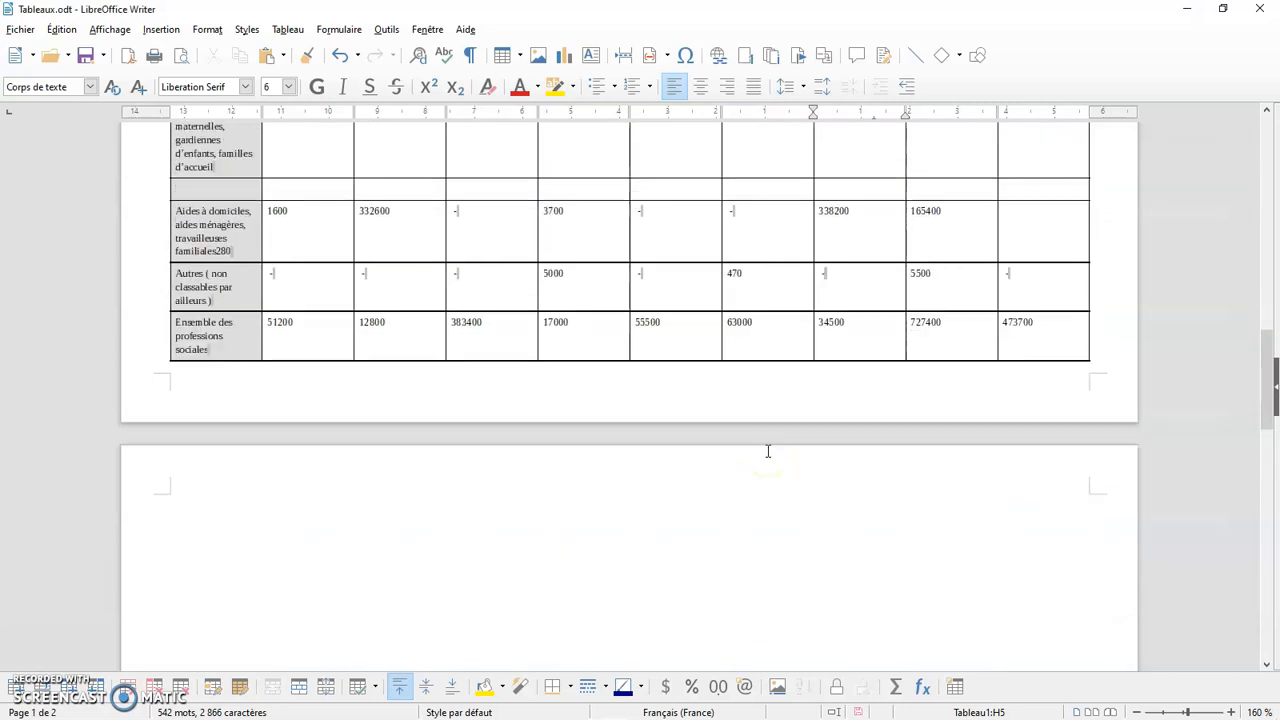
scroll(768, 451, up, 2)
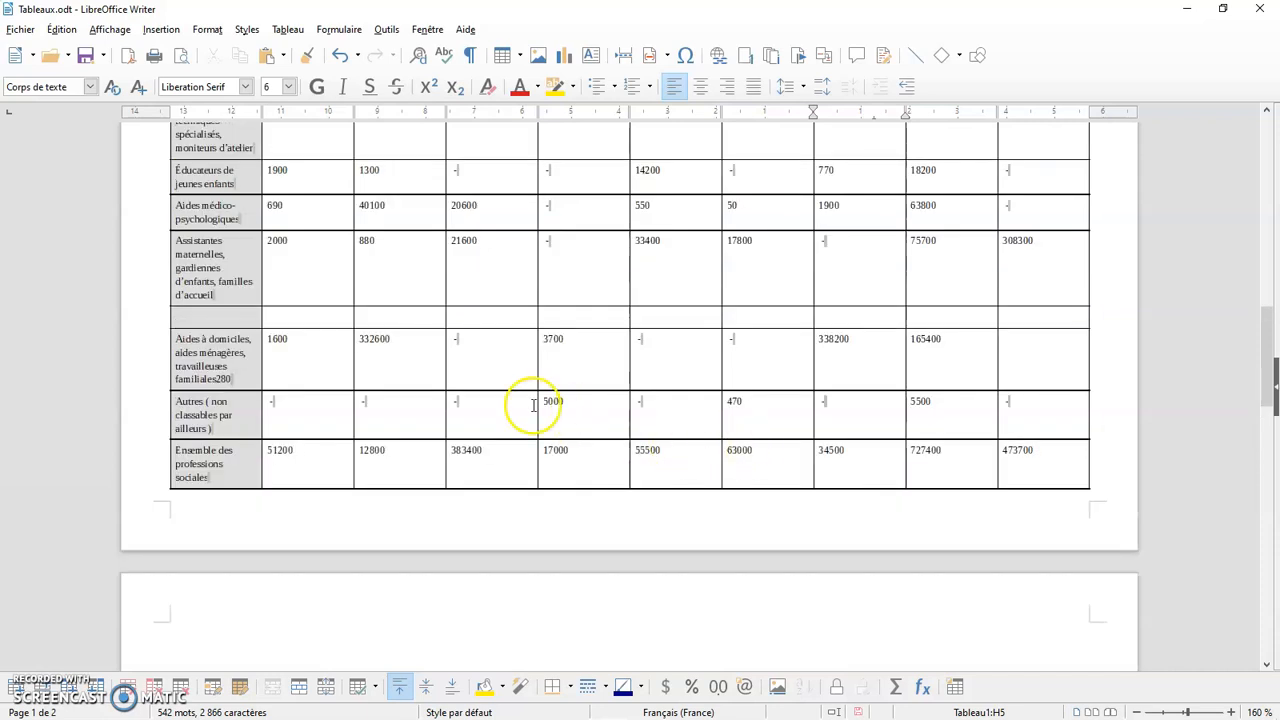
Review the table's splitting options, and insert another empty row below the empty one following the Assistantes maternelles row
right_click(780, 289)
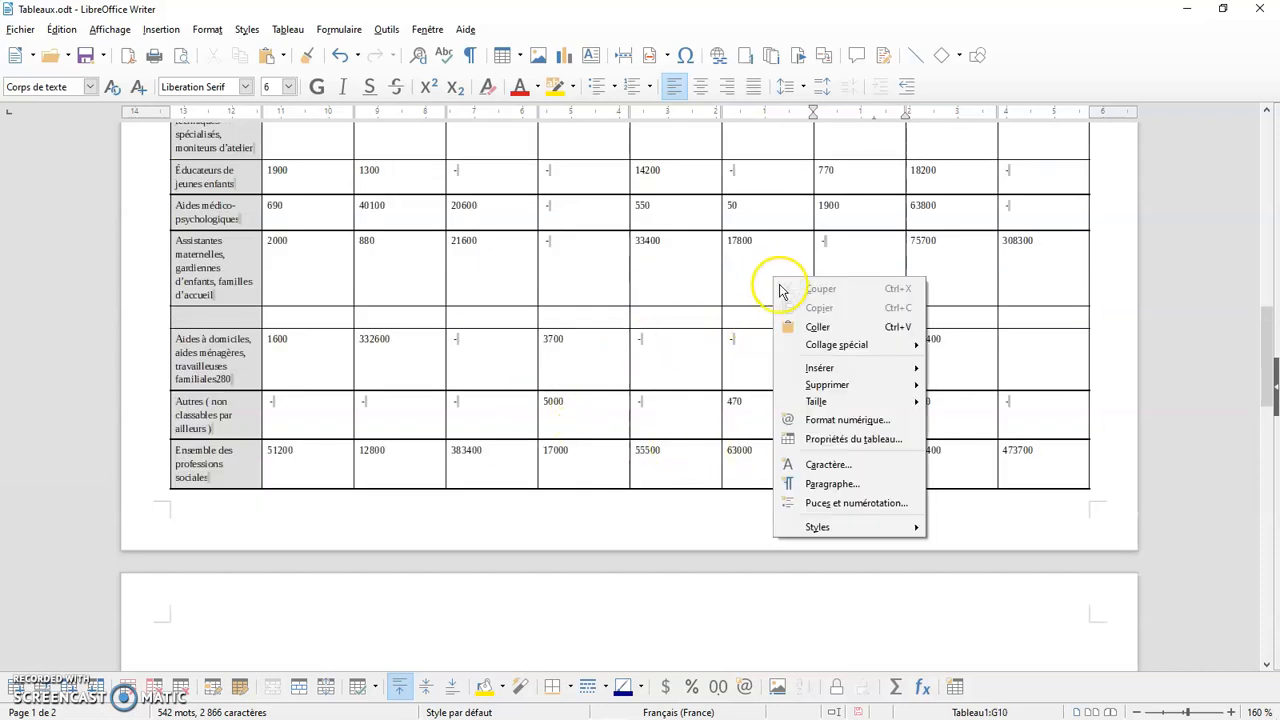
click(855, 439)
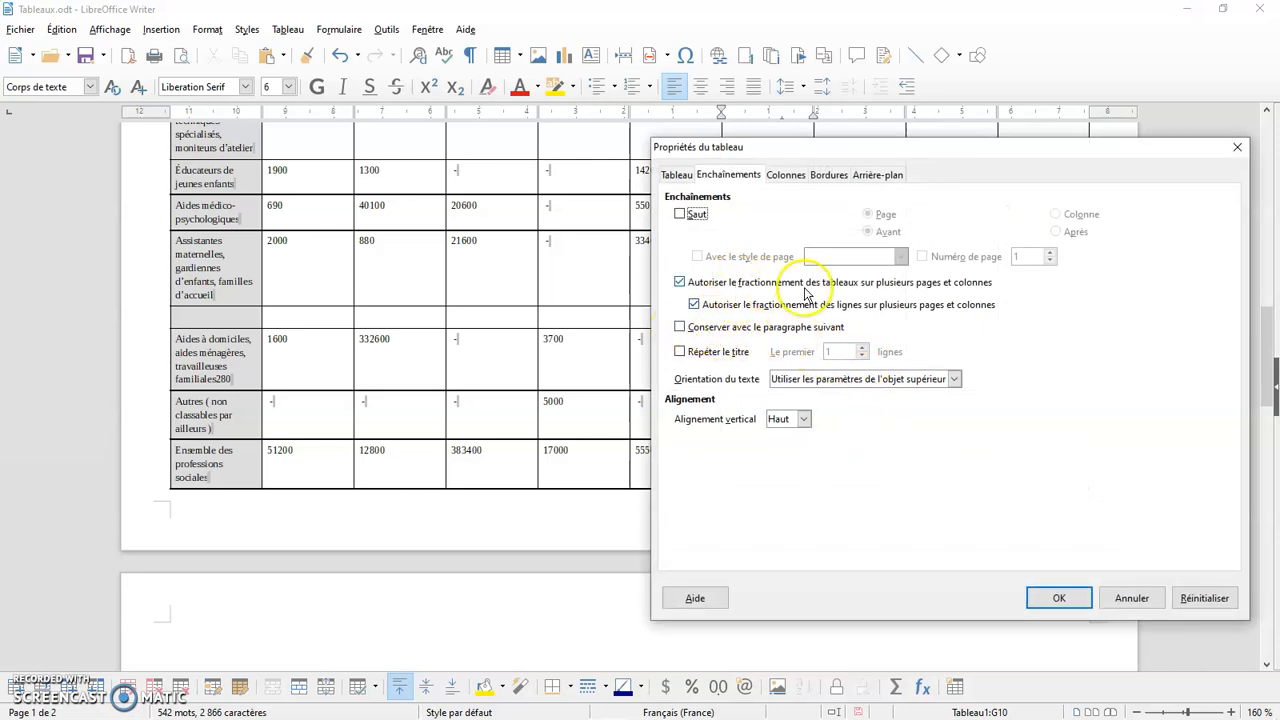
click(1040, 596)
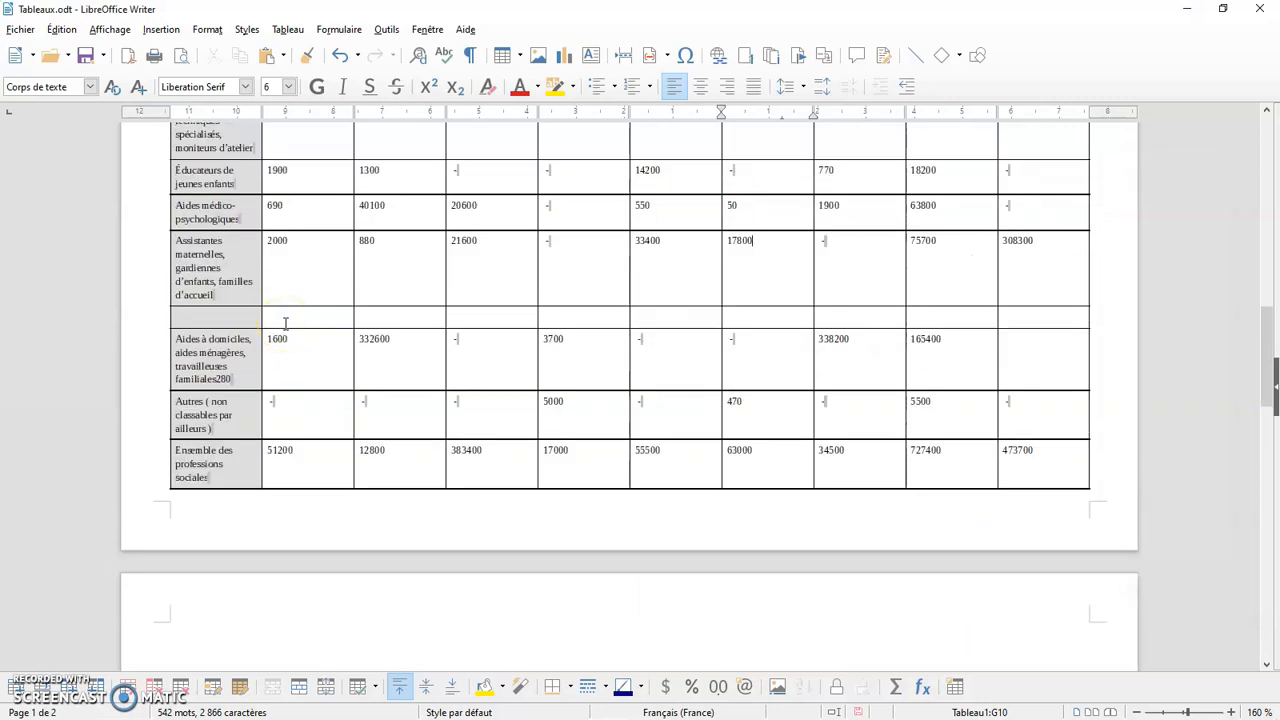
click(258, 418)
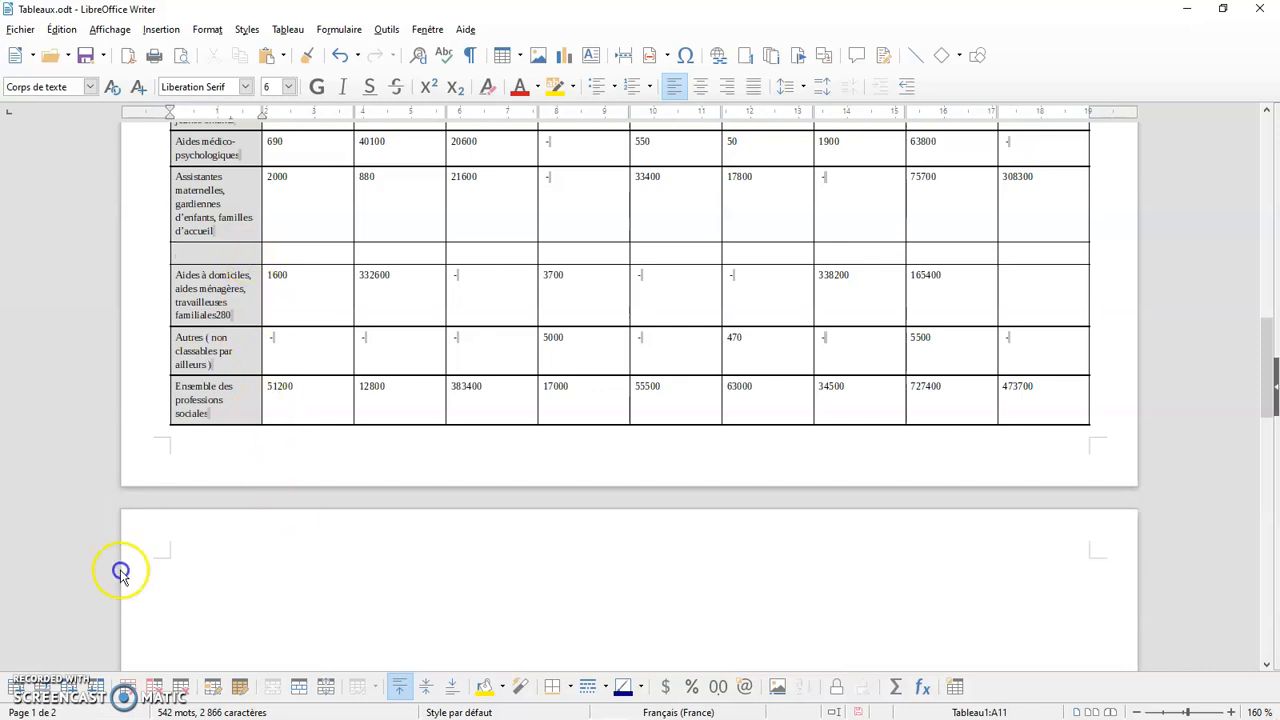
click(55, 687)
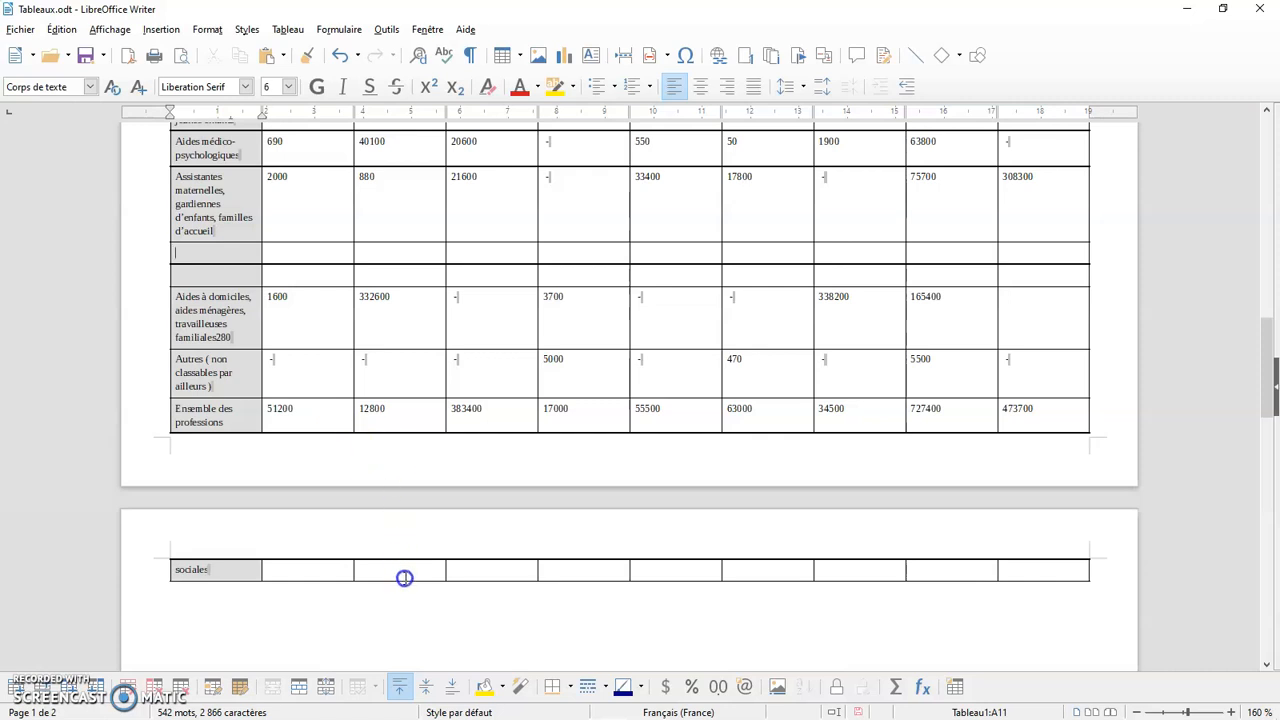
Disable Autoriser le fractionnement des lignes sur plusieurs pages et colonnes in the table's text flow properties
right_click(837, 330)
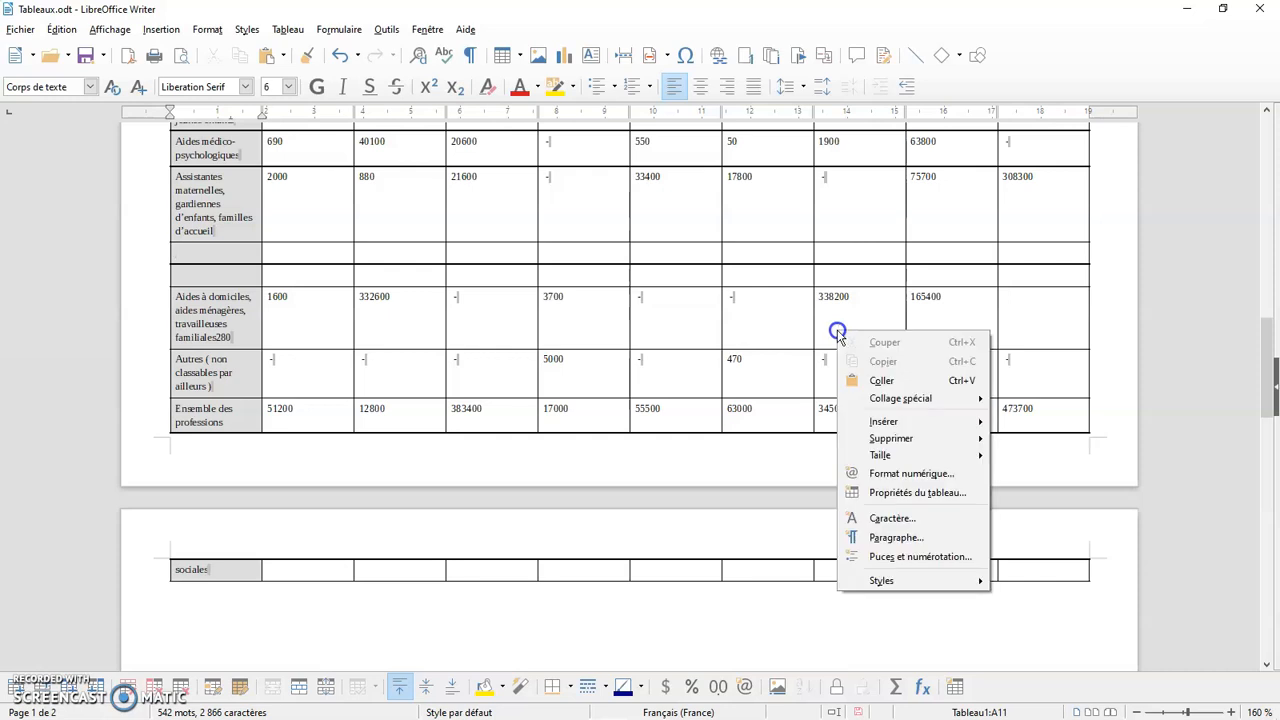
click(925, 505)
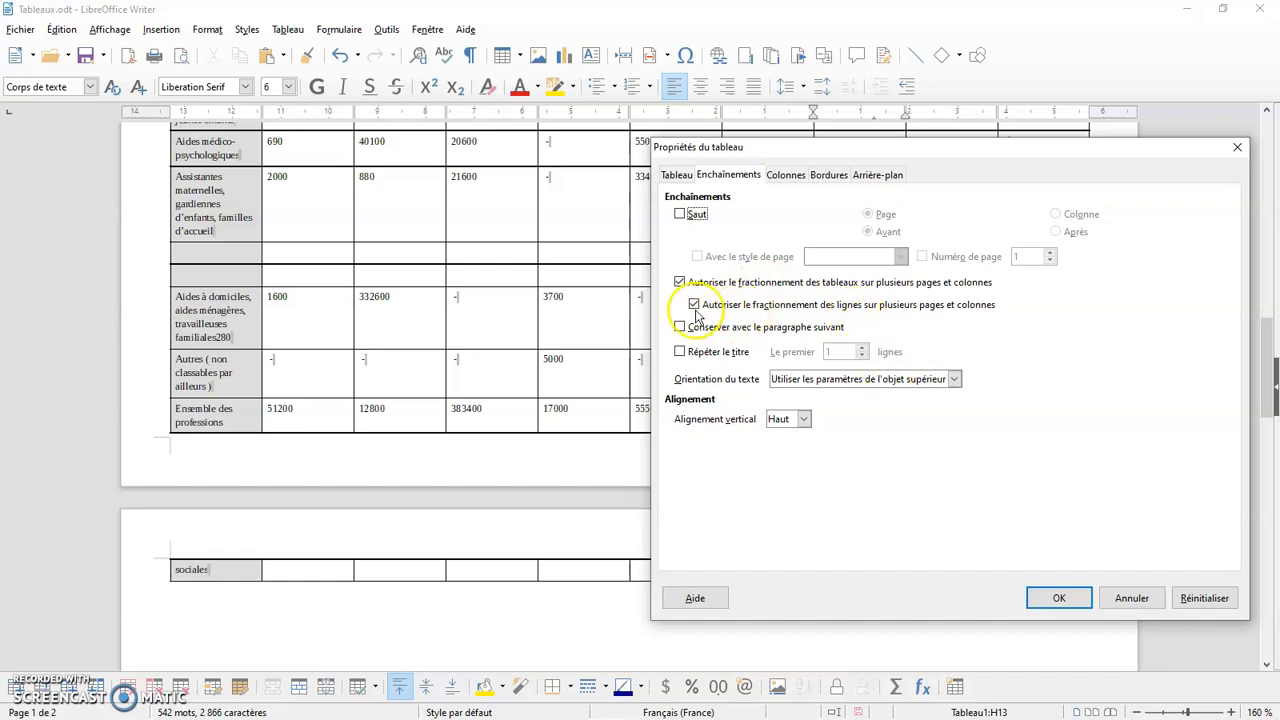
click(1058, 596)
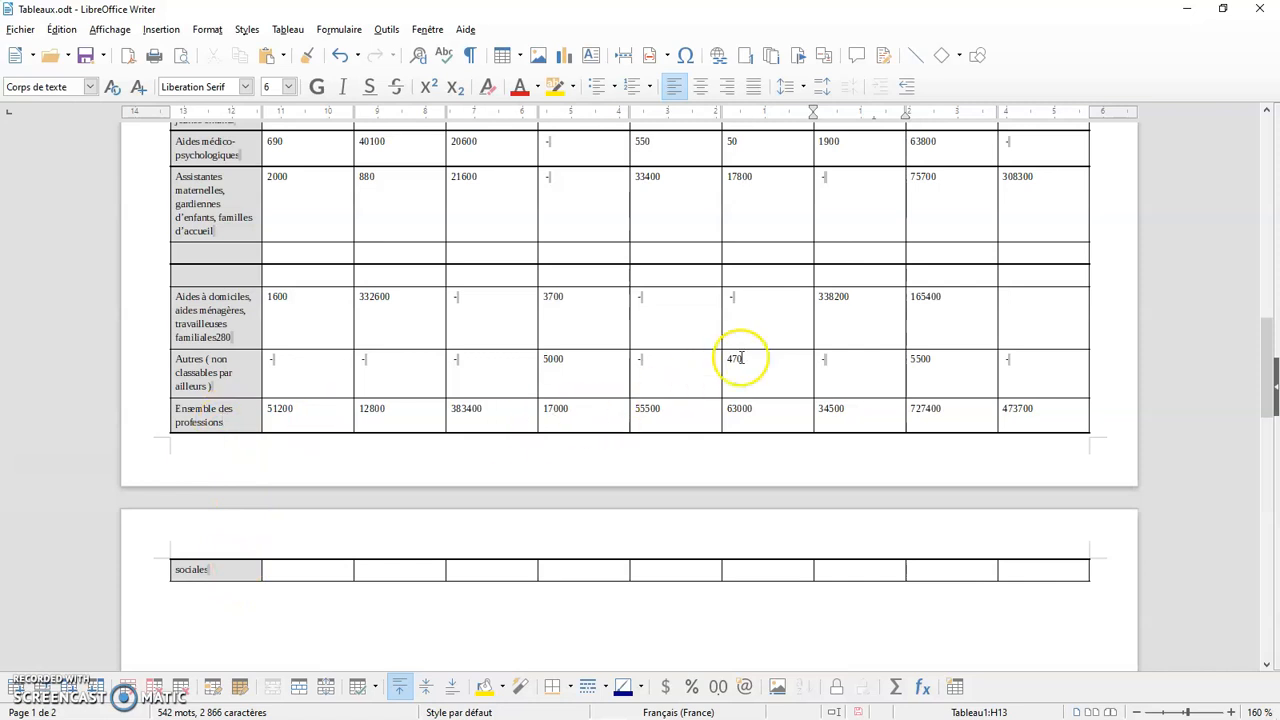
right_click(763, 324)
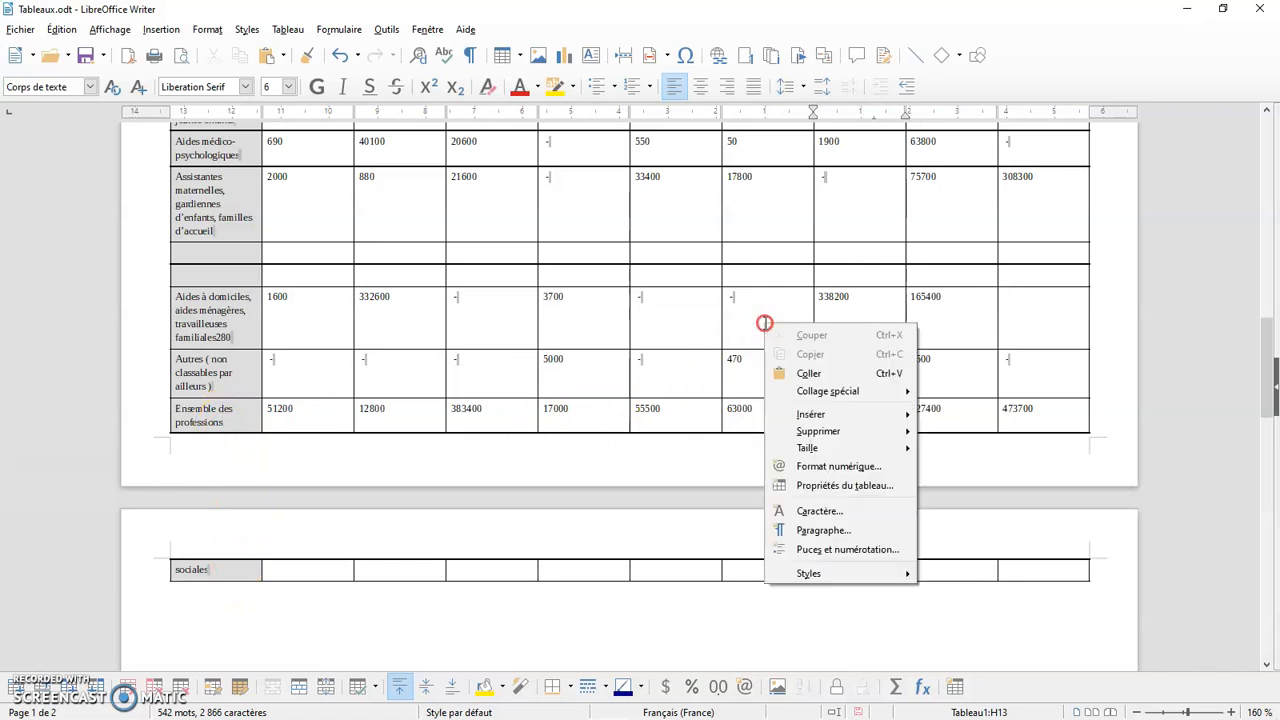
click(862, 486)
click(694, 305)
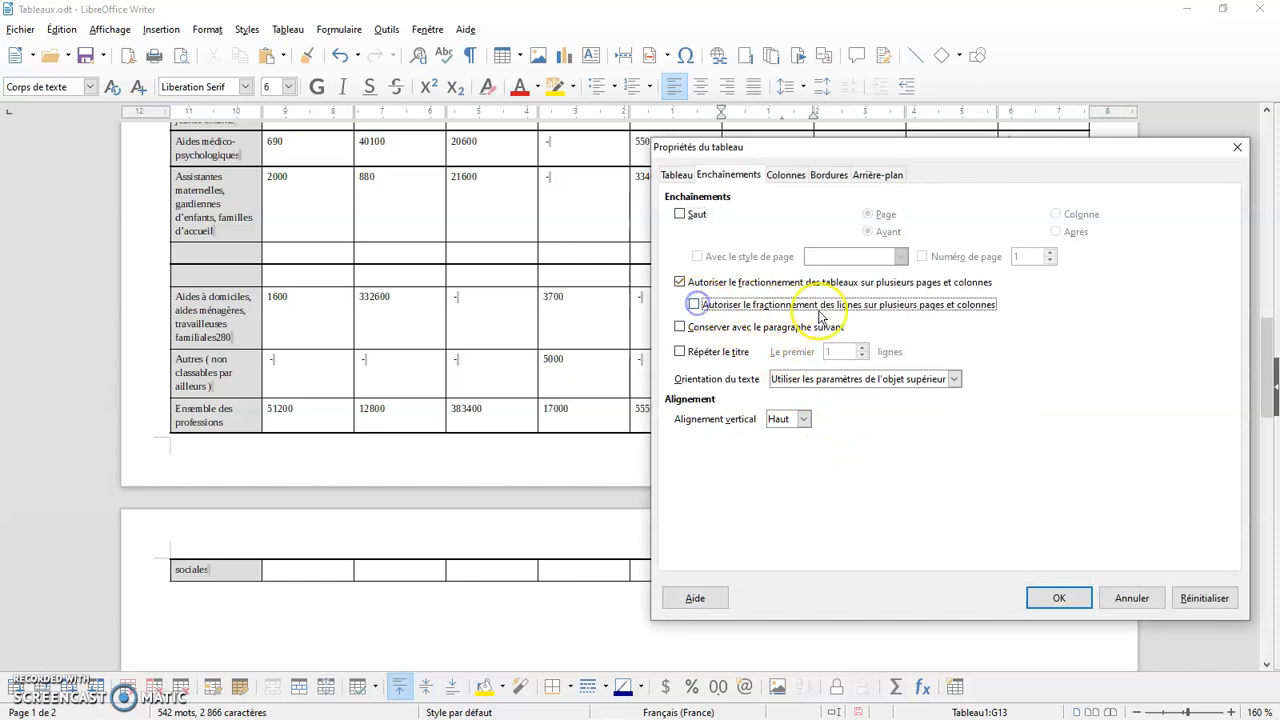
click(1043, 600)
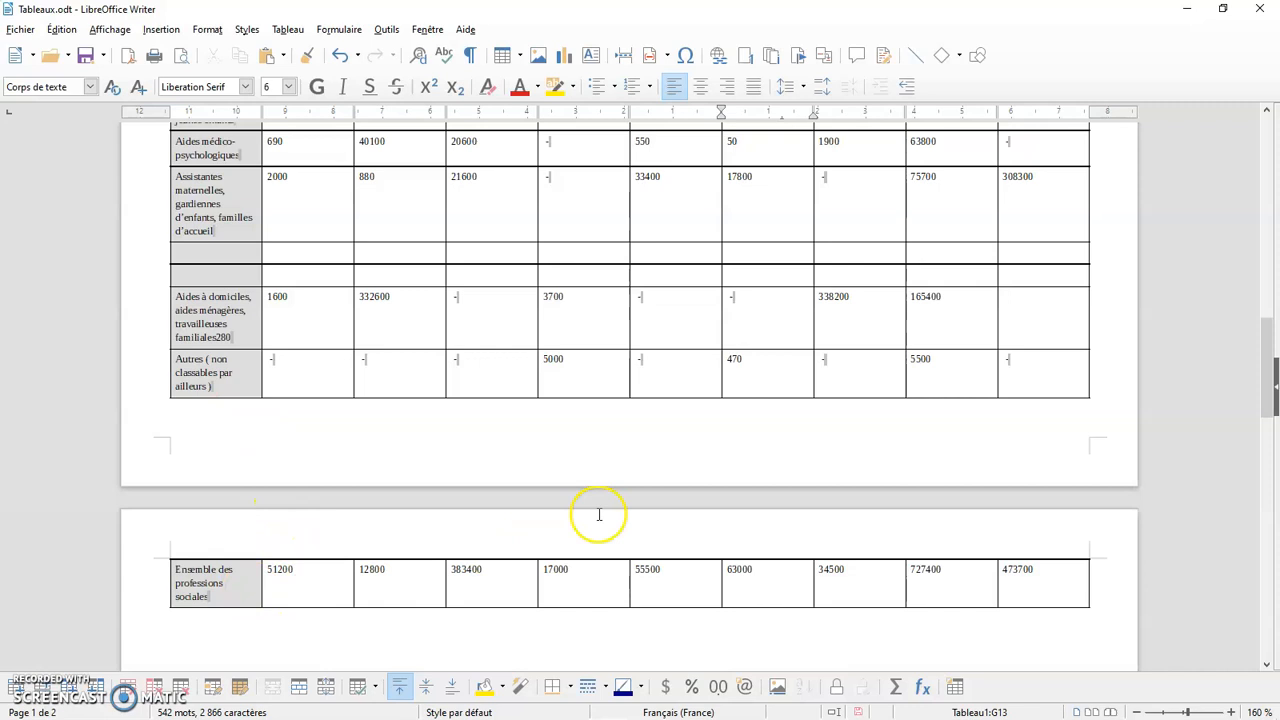
Insert four empty rows below the Aides à domiciles row
right_click(784, 316)
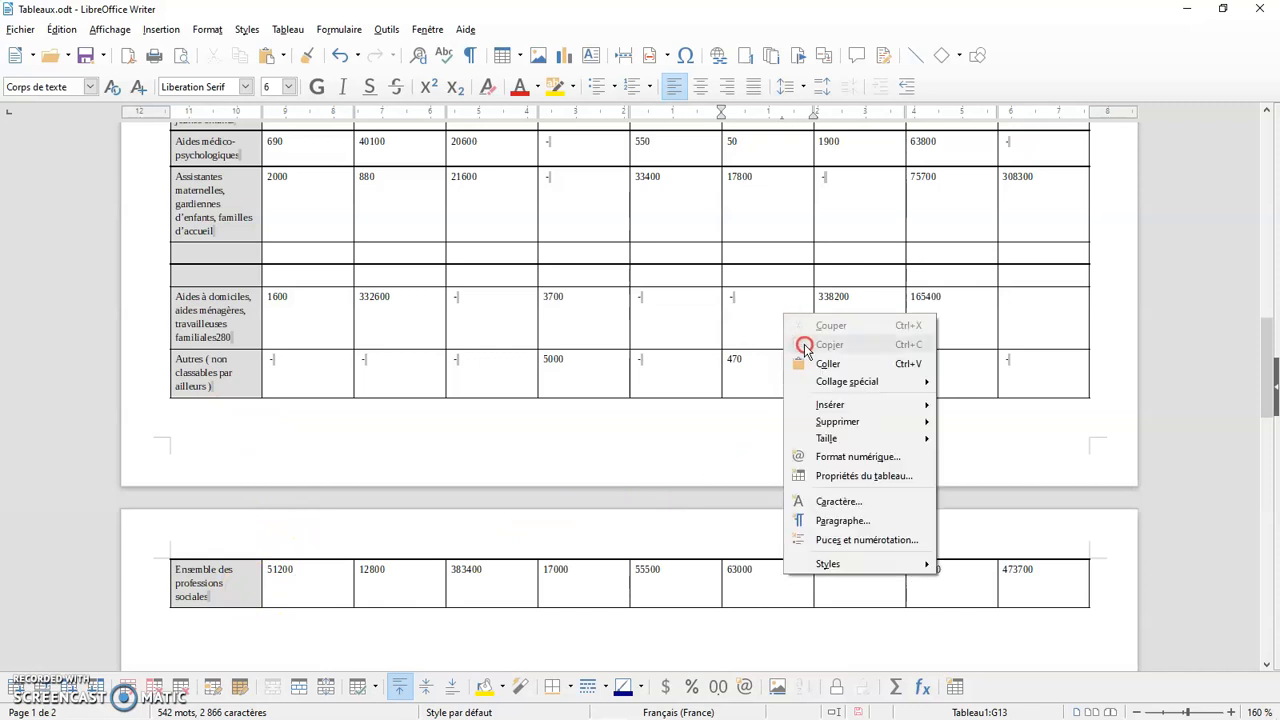
click(296, 278)
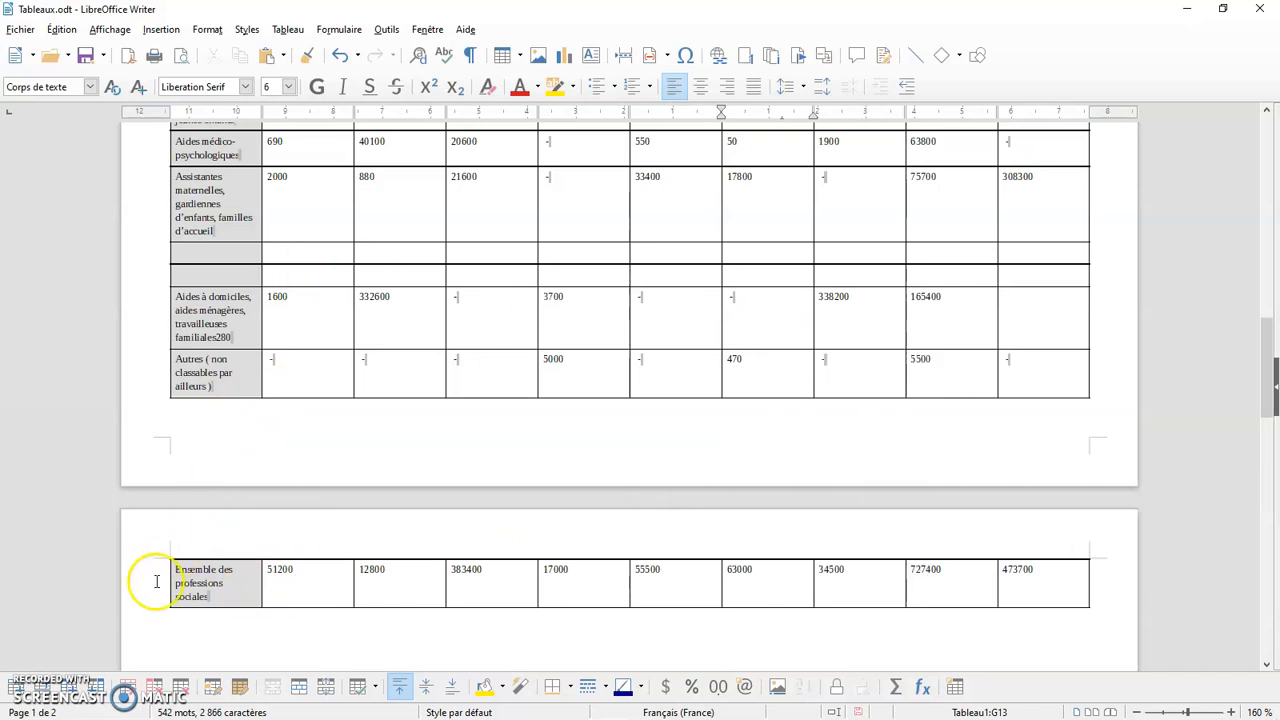
click(50, 690)
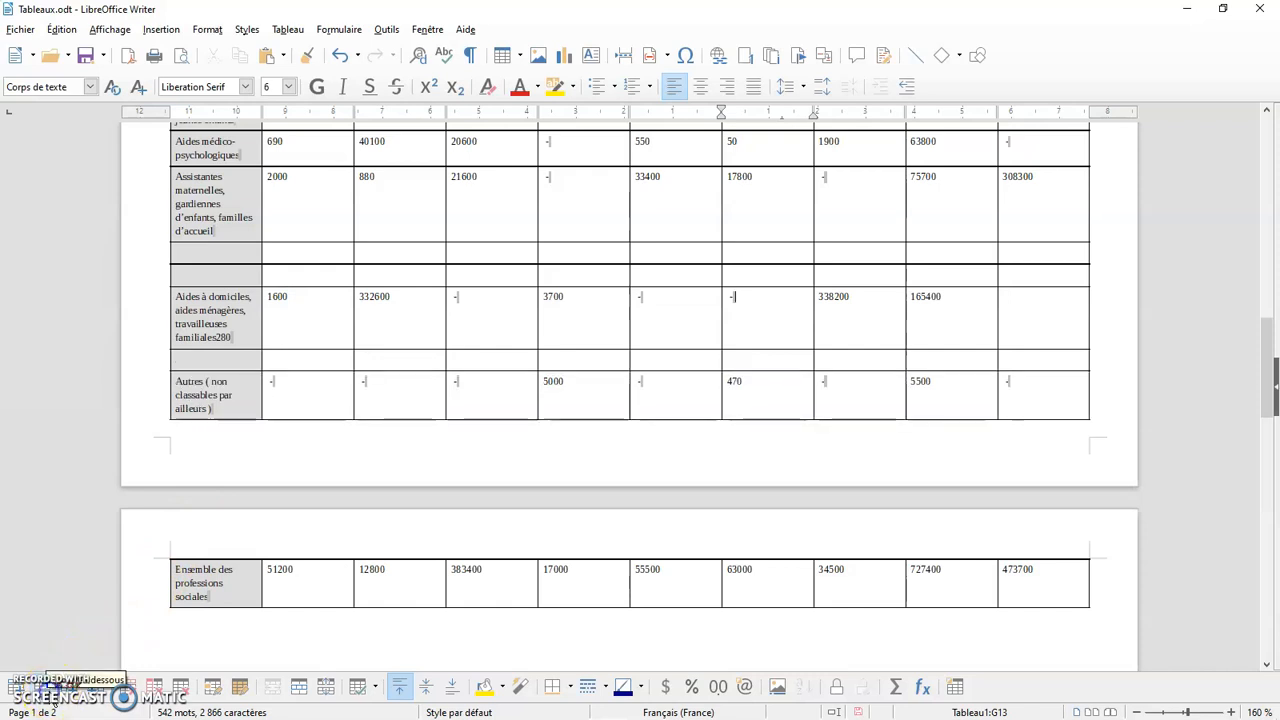
click(50, 690)
click(50, 690)
click(50, 690)
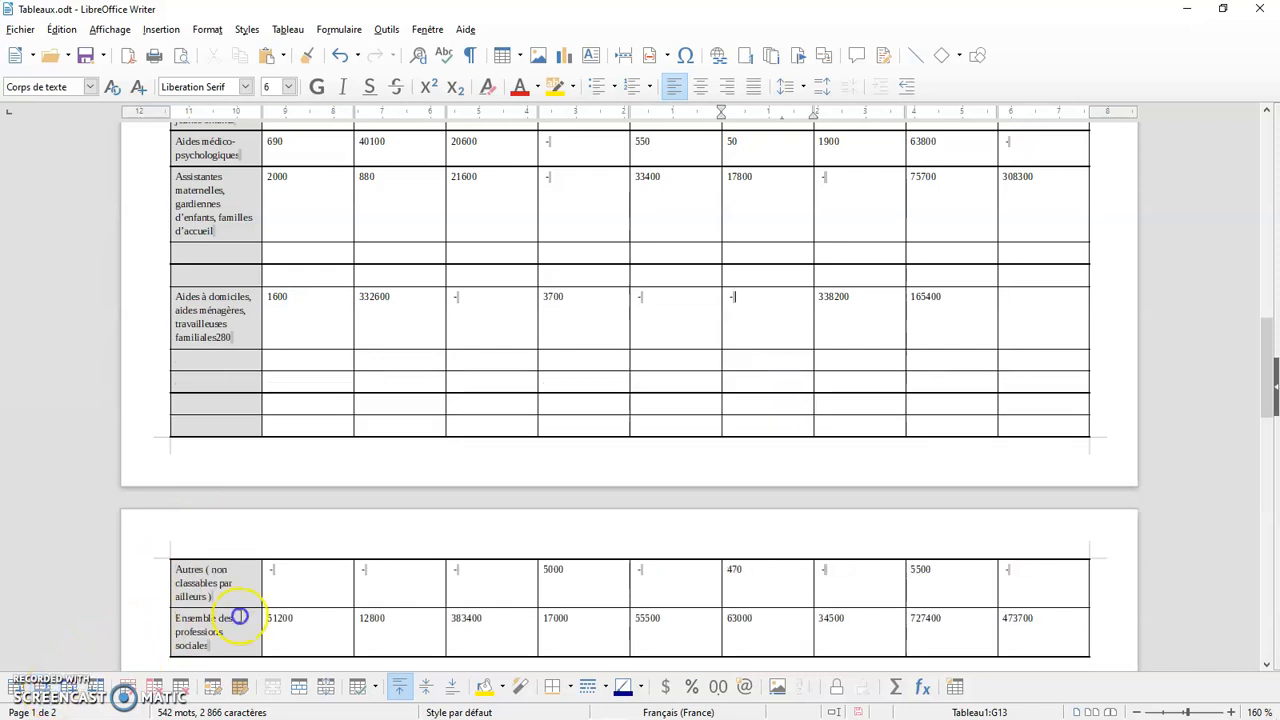
Delete the four empty rows below the Aides à domiciles row
scroll(466, 471, down, 4)
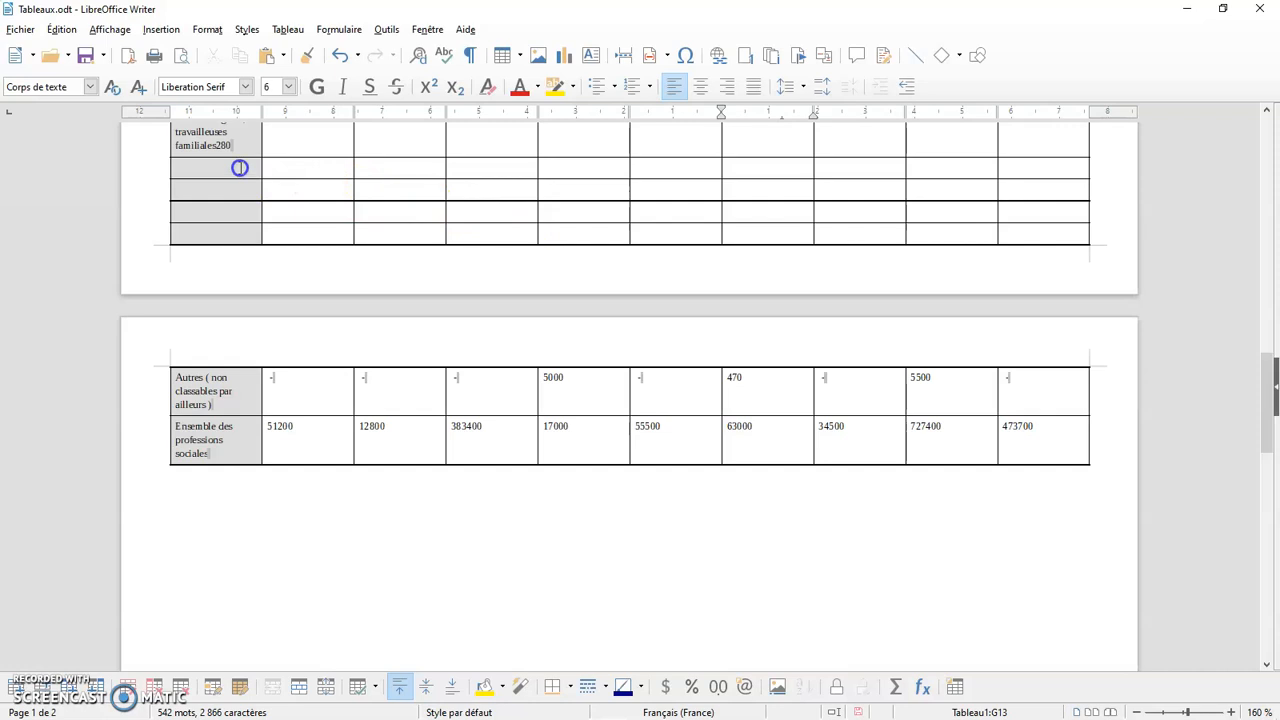
drag(240, 168, 247, 230)
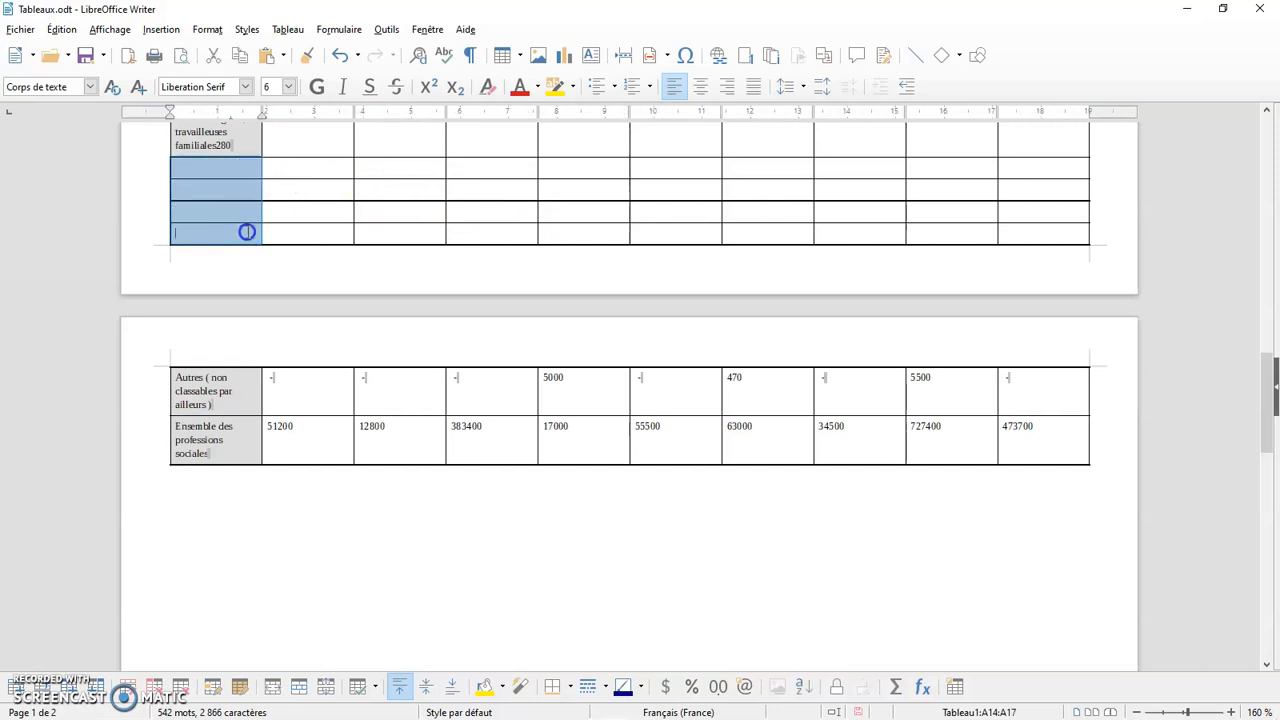
scroll(247, 233, up, 4)
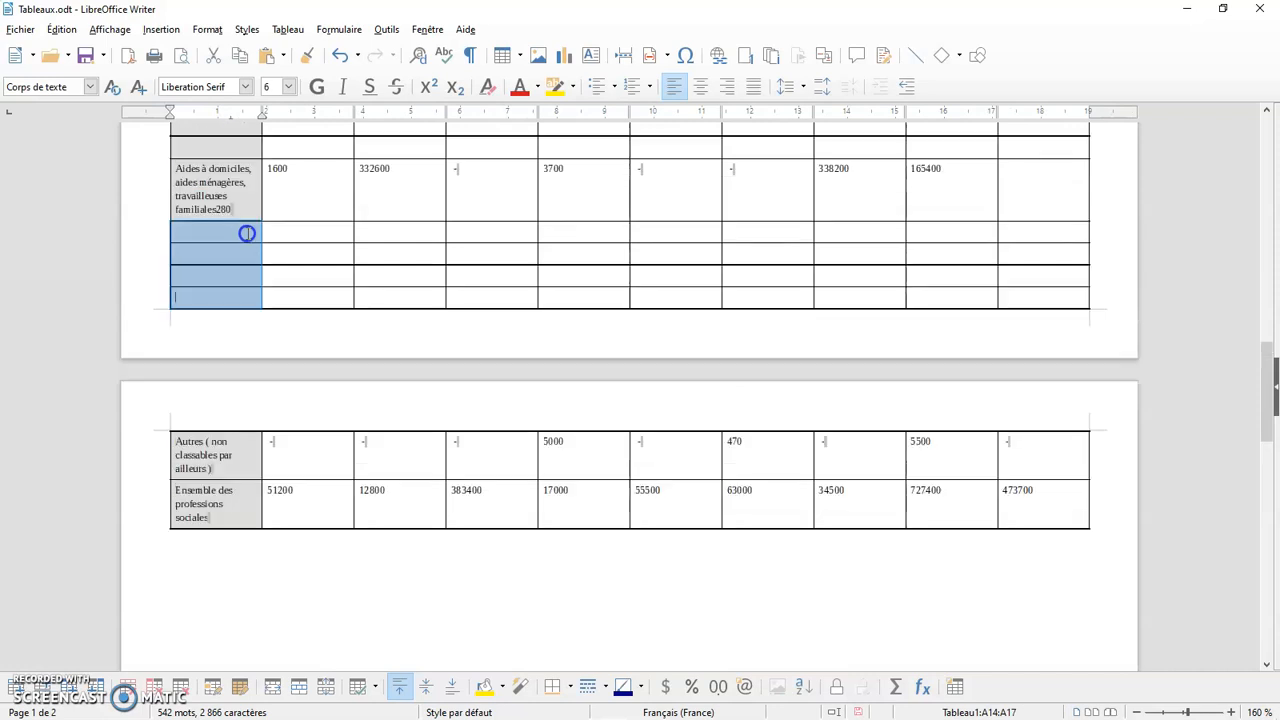
scroll(247, 233, down, 2)
click(128, 690)
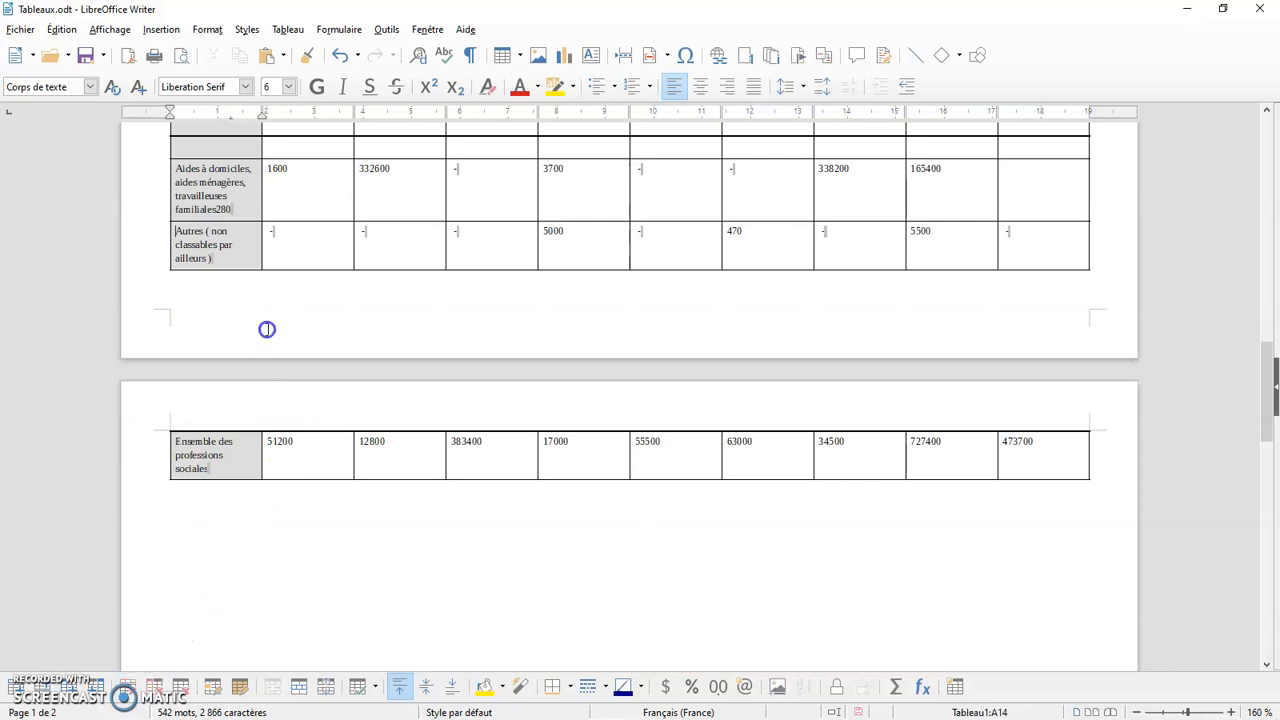
Delete the two empty rows below the Assistantes maternelles row
scroll(266, 328, up, 2)
drag(243, 252, 246, 274)
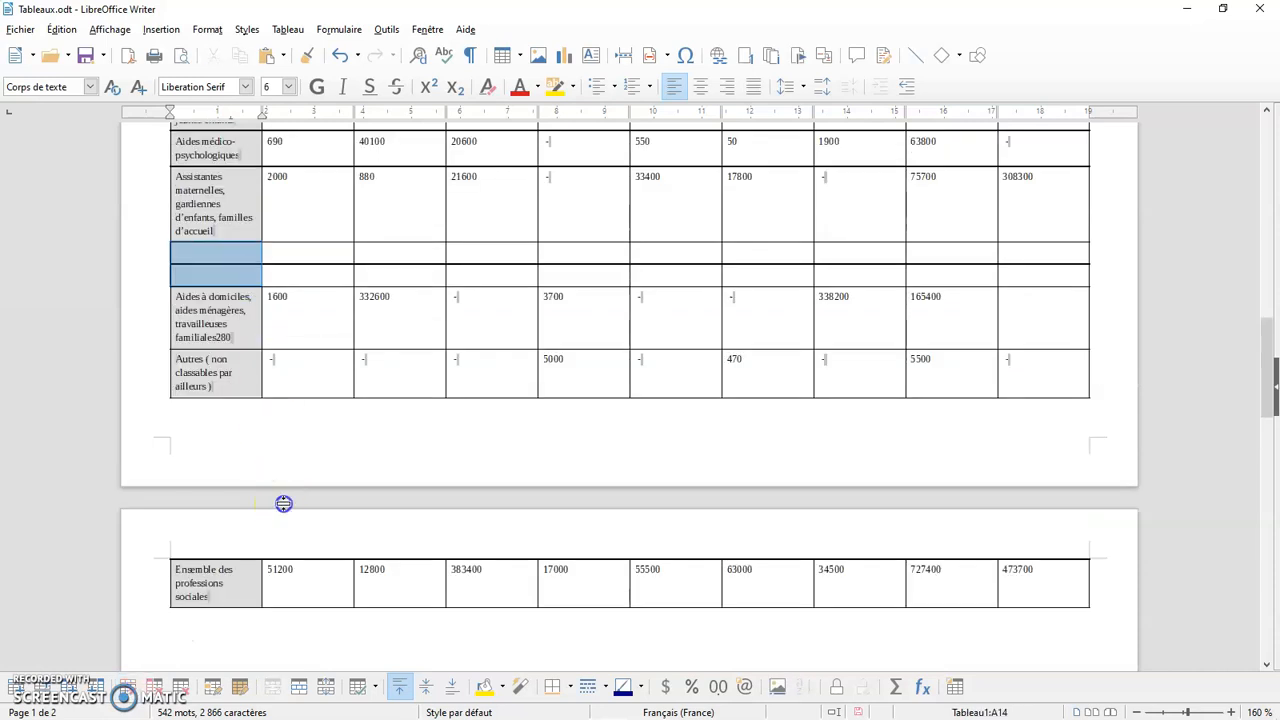
scroll(284, 503, down, 3)
click(137, 683)
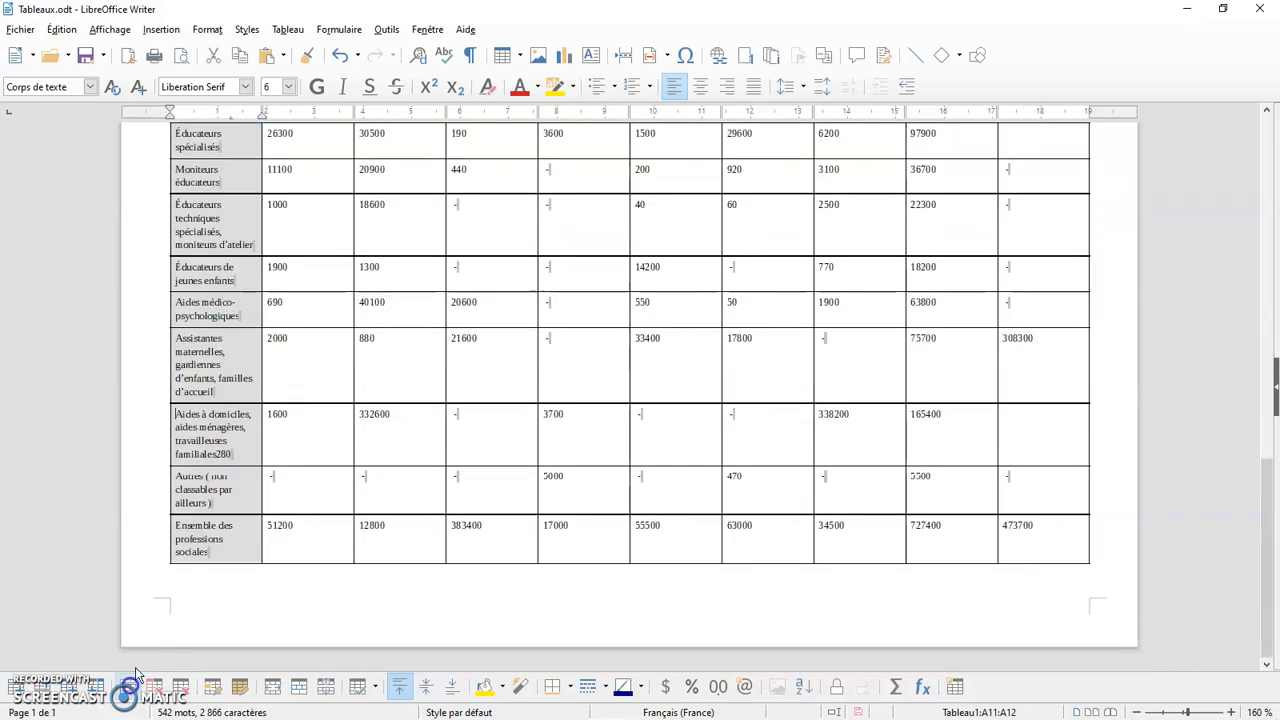
Review the Conserver avec le paragraphe suivant option in the table's text flow properties
scroll(340, 318, up, 8)
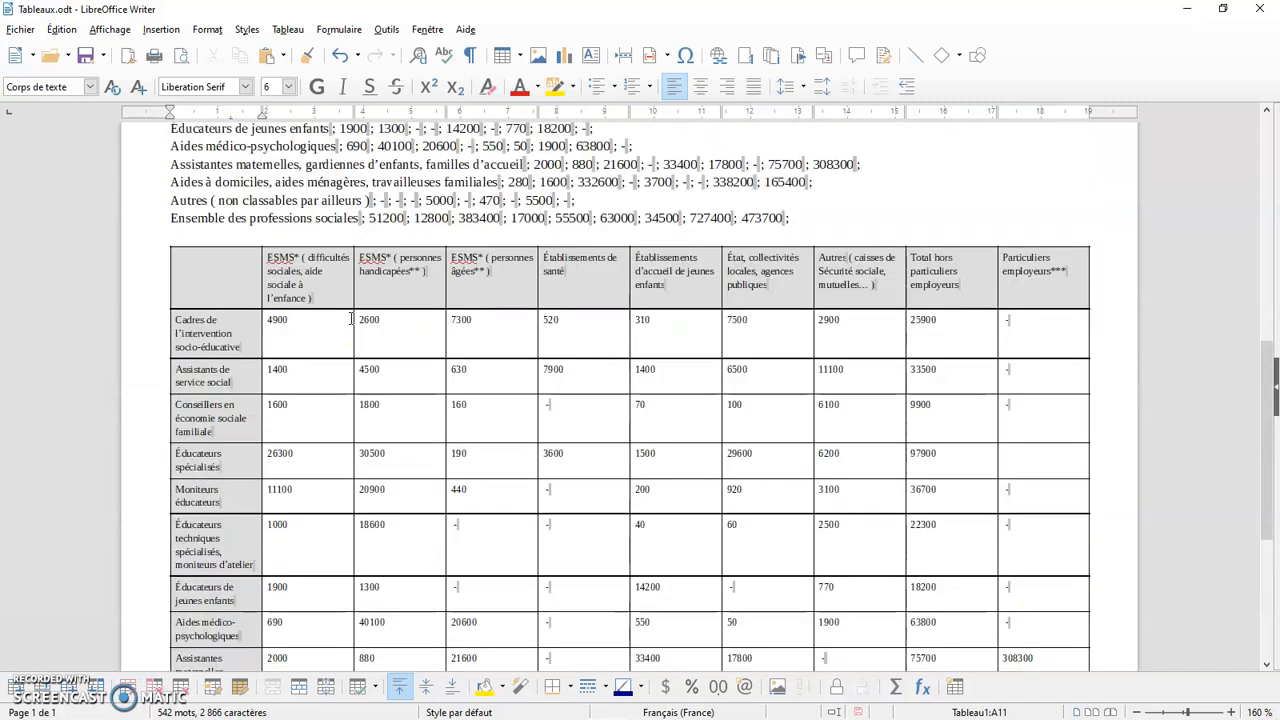
right_click(887, 464)
click(958, 370)
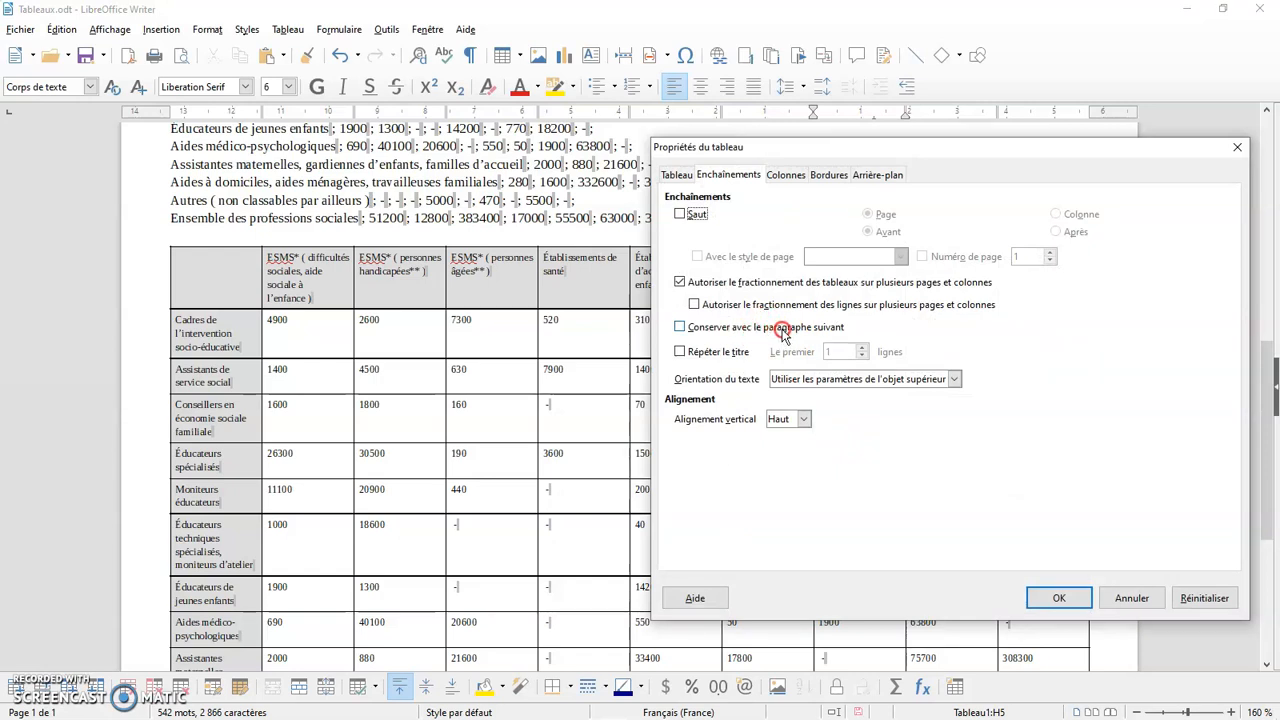
click(1030, 597)
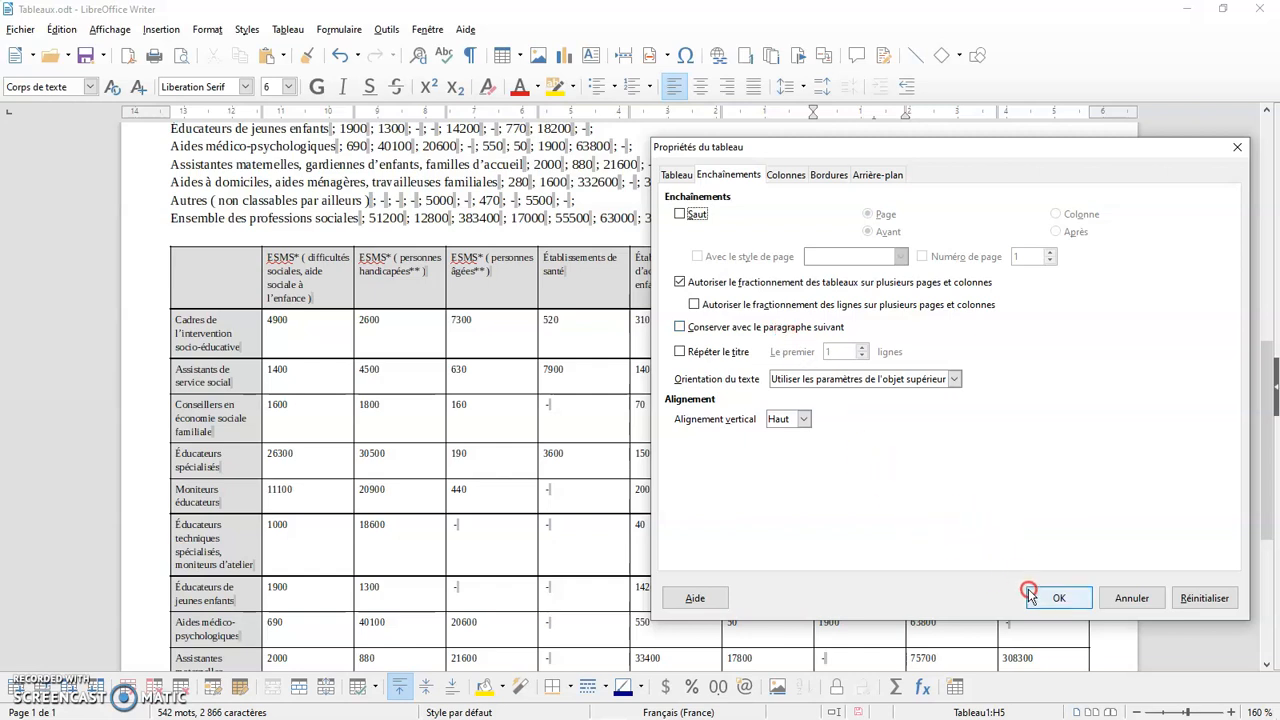
Write the caption "Tableau 1" in the paragraph directly below the table and return to a table cell
scroll(577, 597, down, 6)
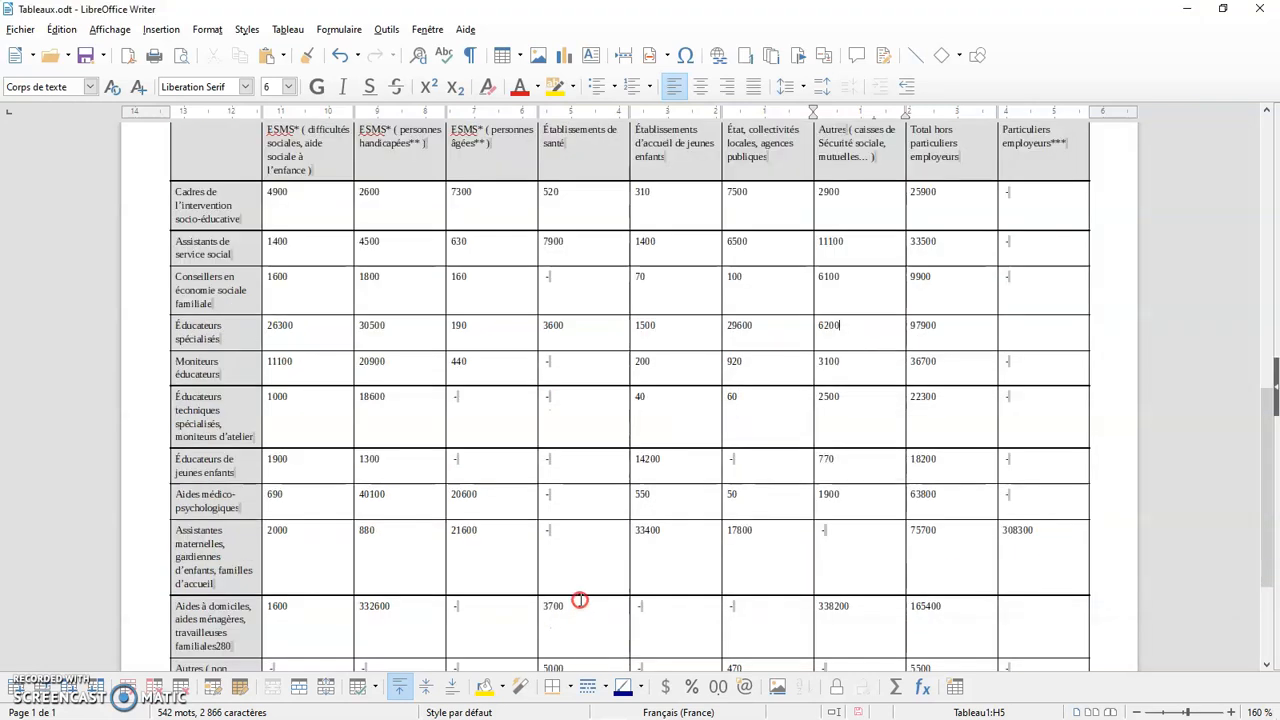
click(196, 572)
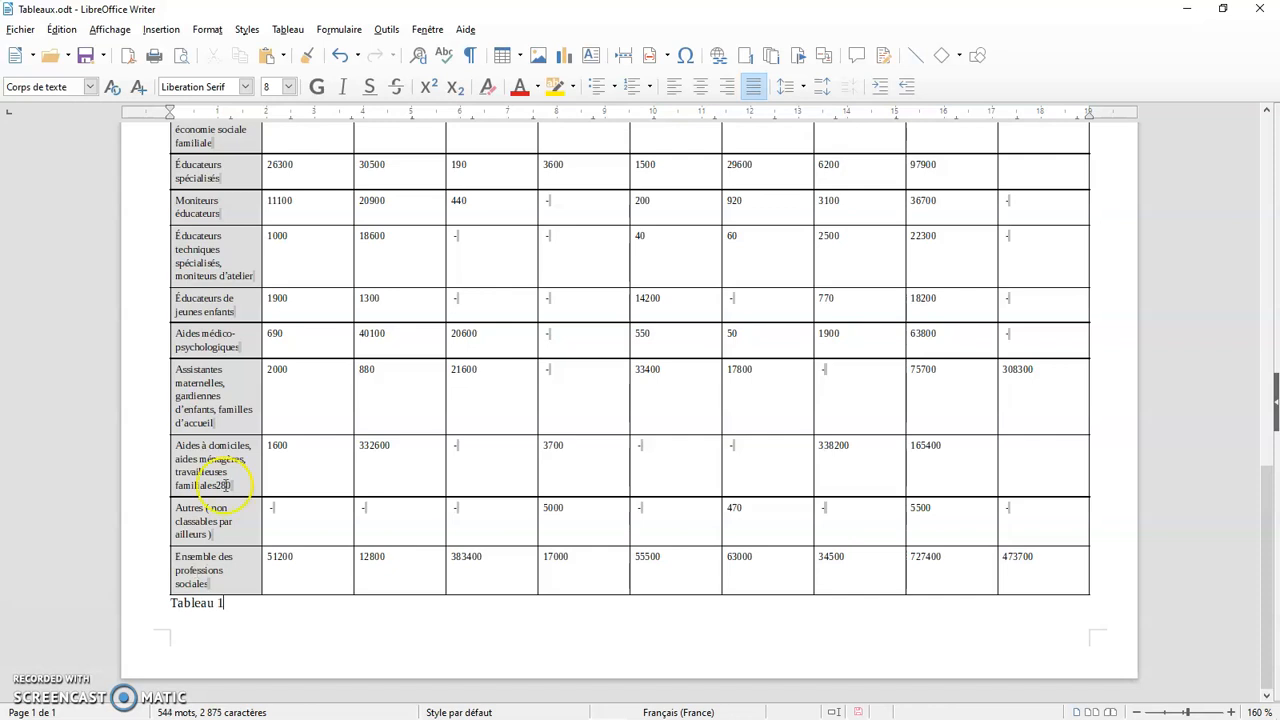
click(675, 387)
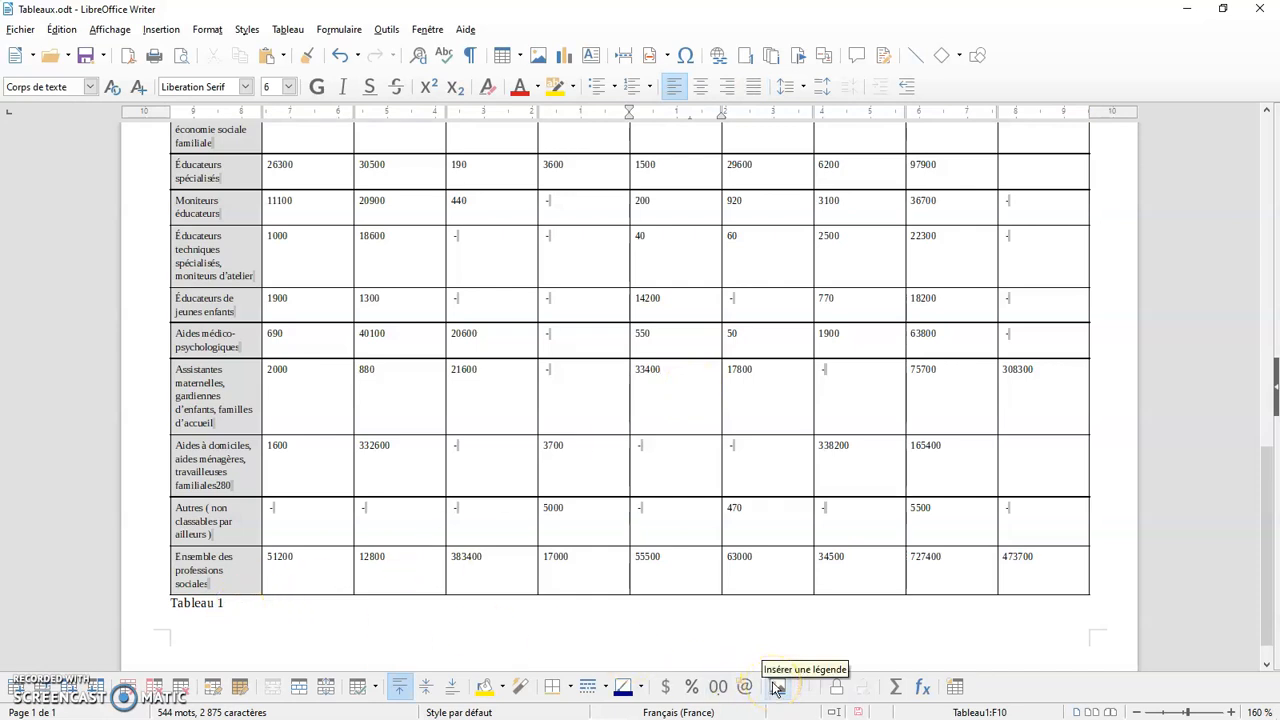
Enable Conserver avec le paragraphe suivant in the table's text flow properties
right_click(865, 396)
click(940, 556)
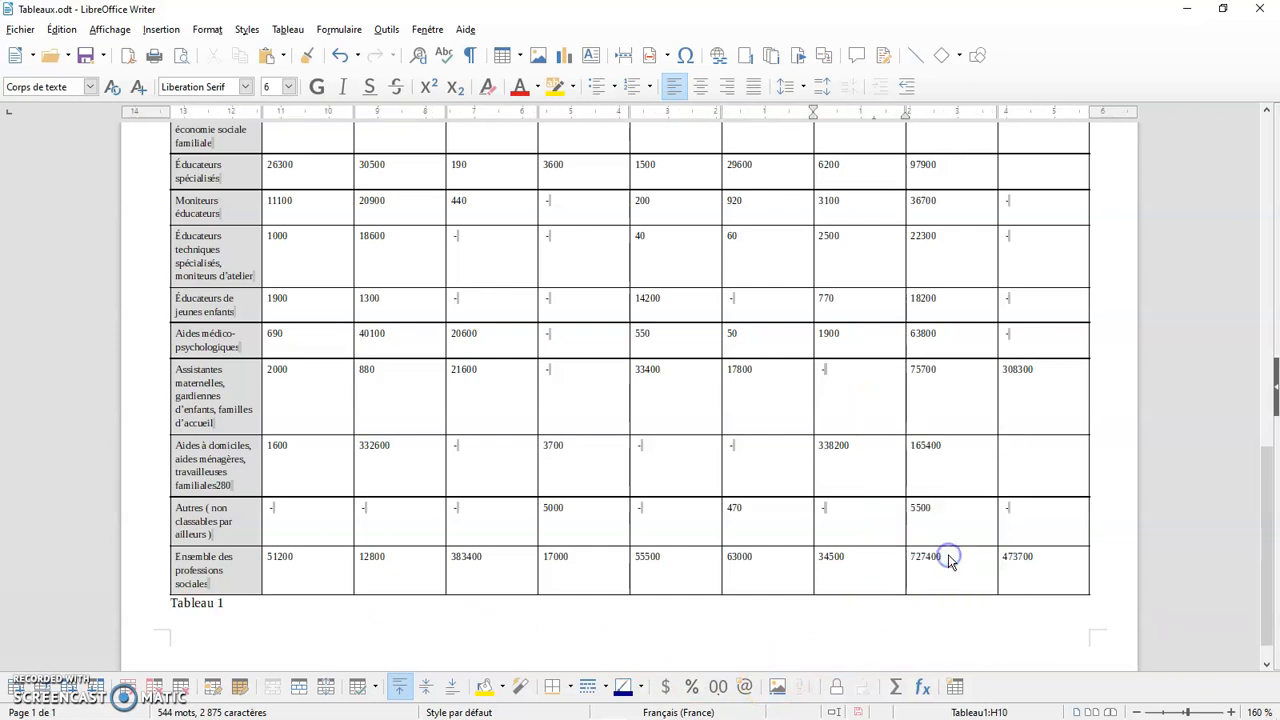
click(684, 329)
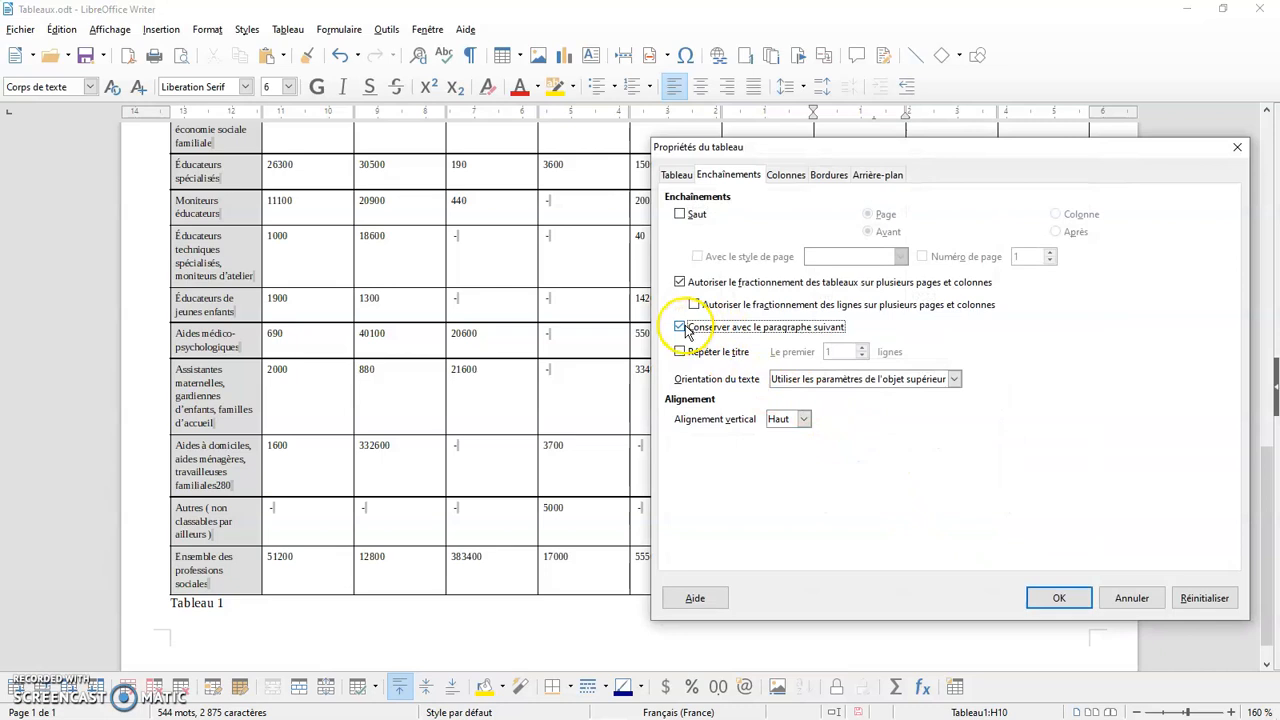
click(1055, 598)
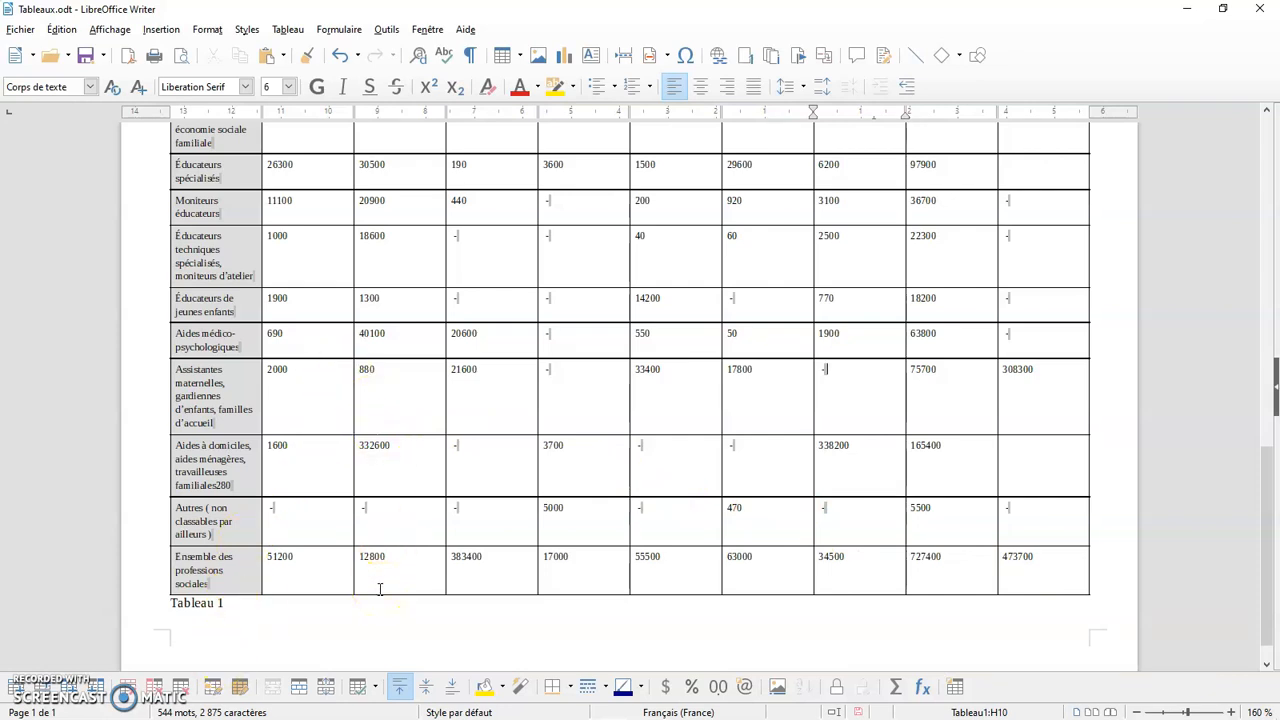
Insert an empty row below the Assistantes maternelles row and check the page placement of the table and its caption
scroll(399, 567, down, 1)
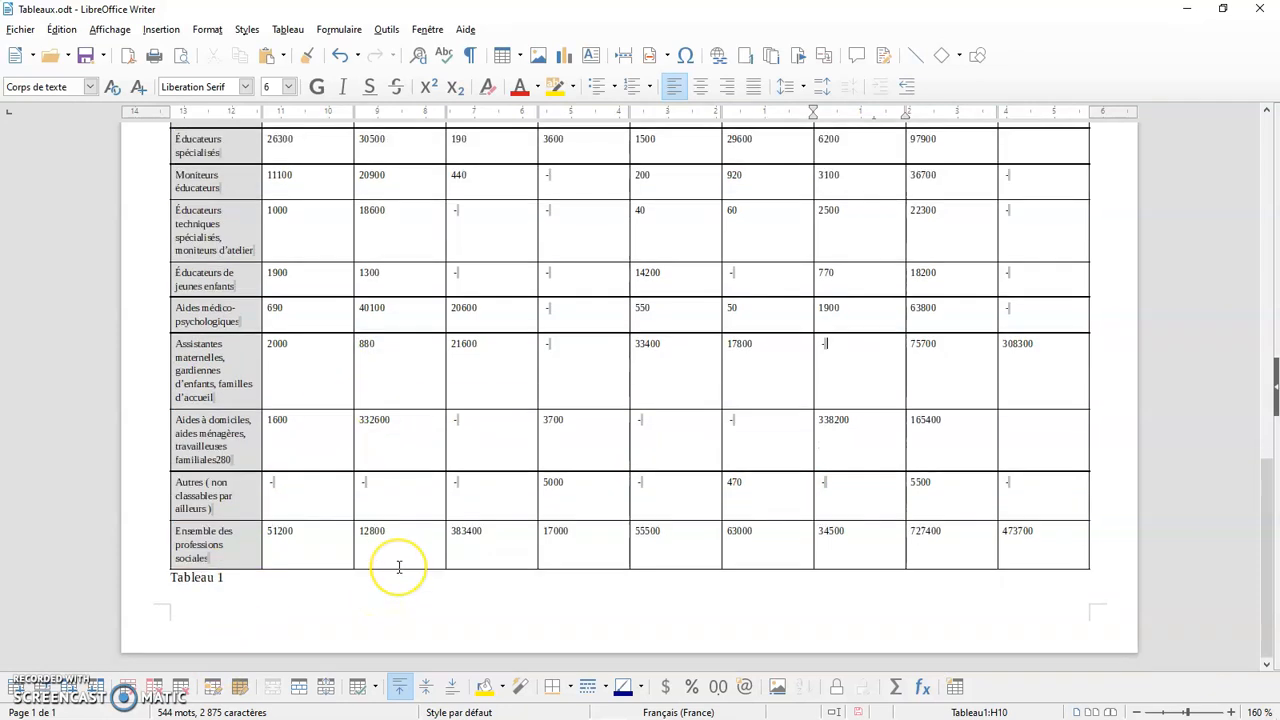
click(291, 388)
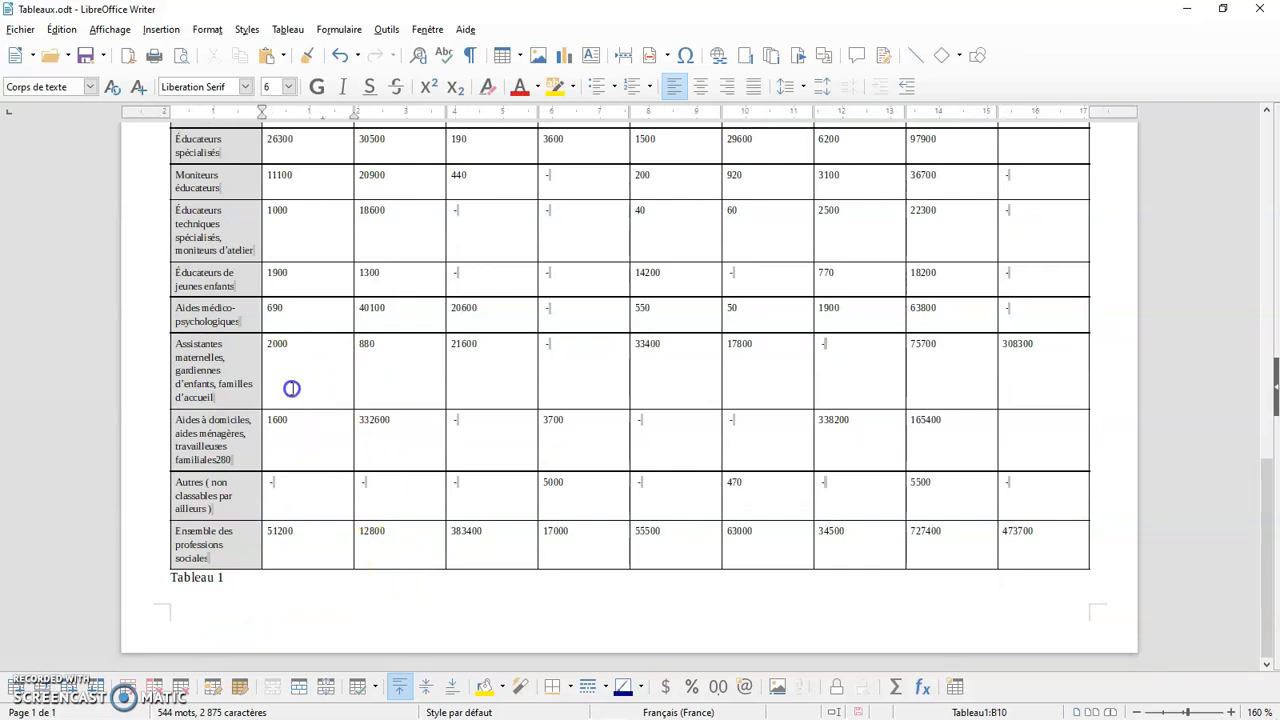
click(46, 688)
scroll(318, 505, down, 3)
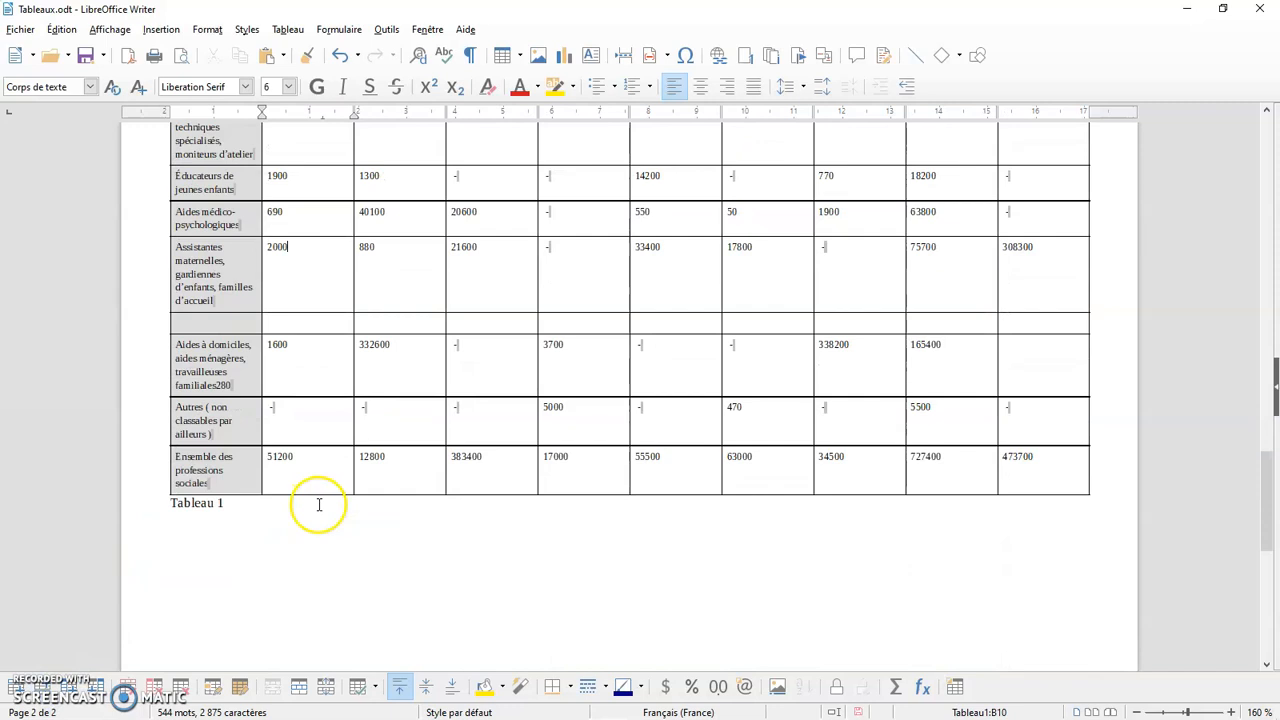
scroll(318, 505, down, 3)
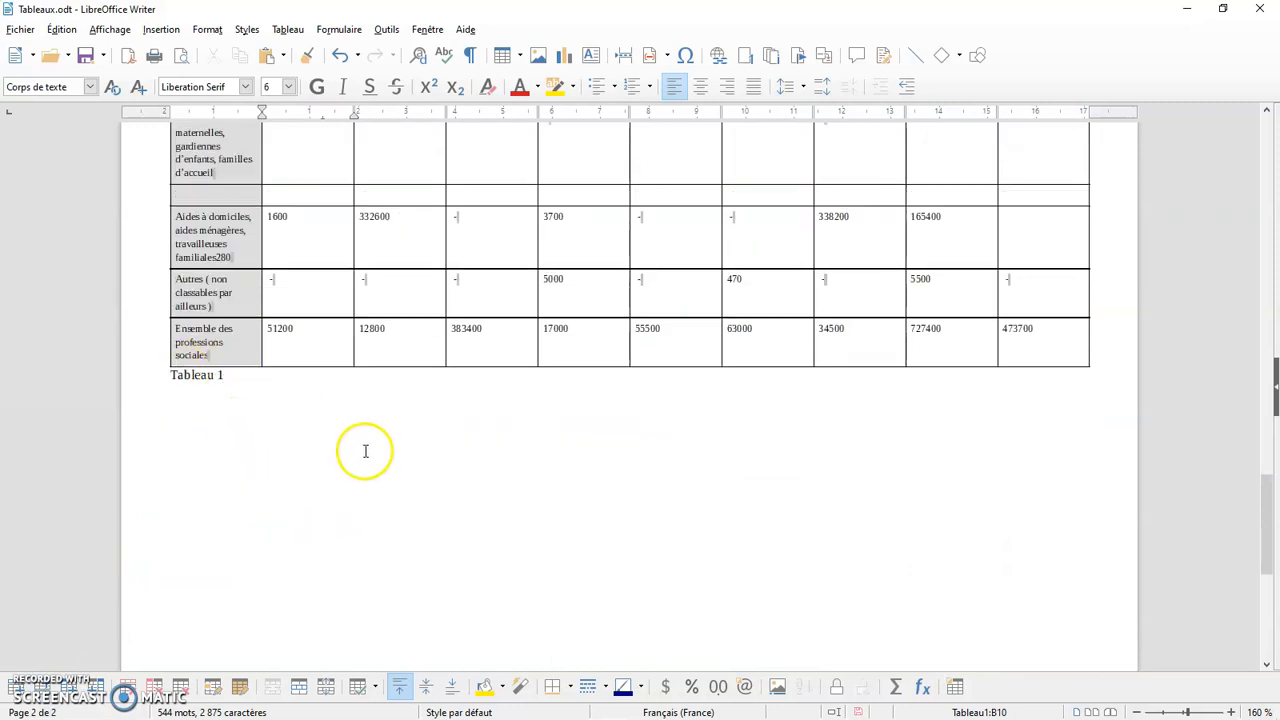
scroll(366, 451, up, 20)
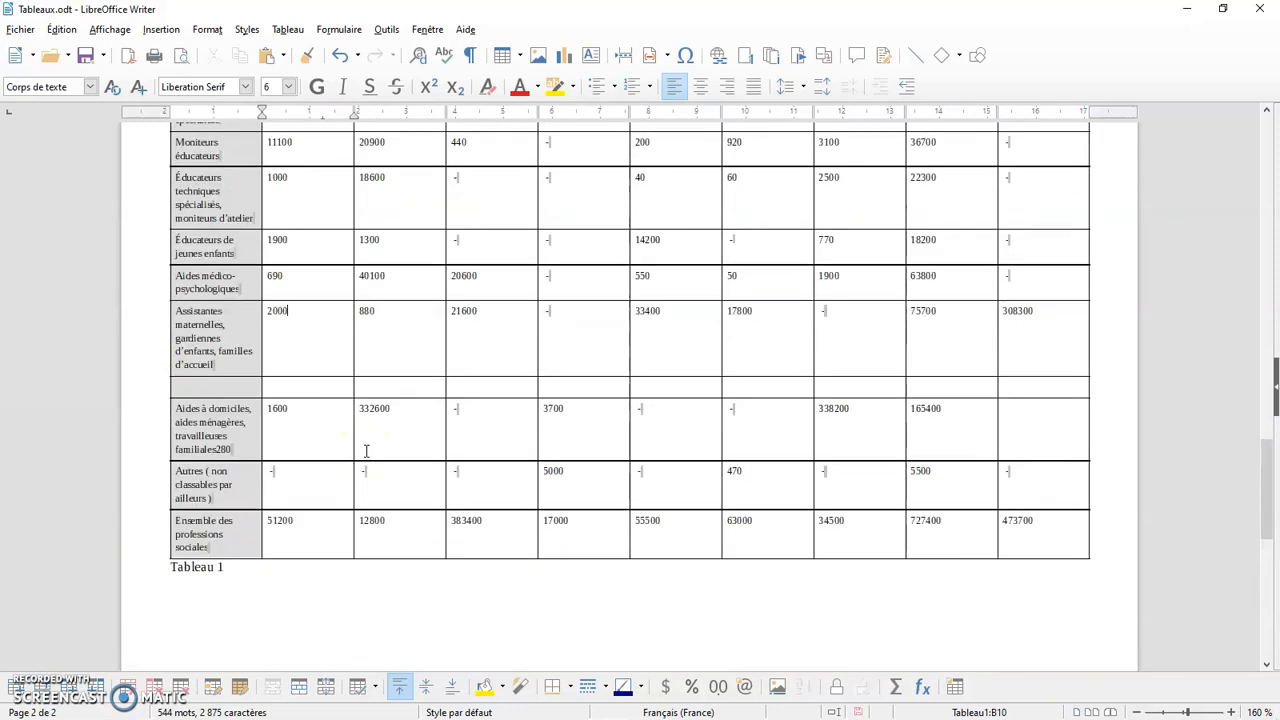
scroll(366, 451, up, 2)
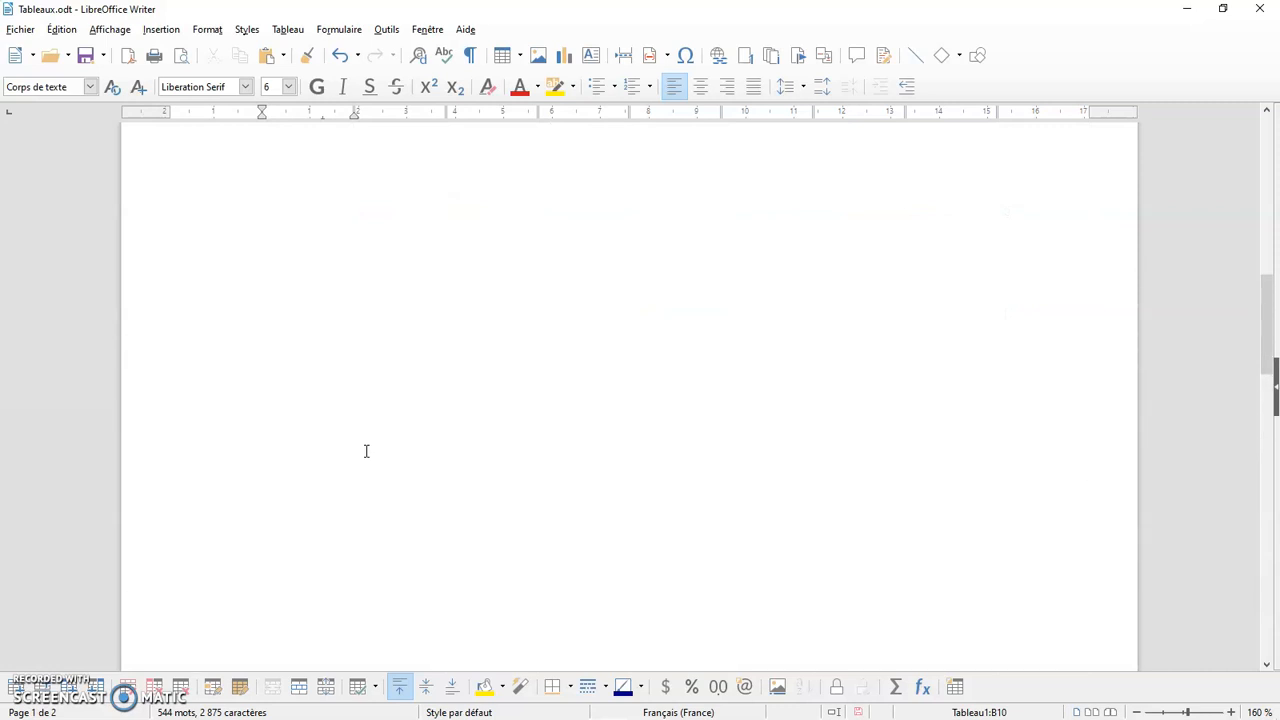
scroll(366, 451, down, 15)
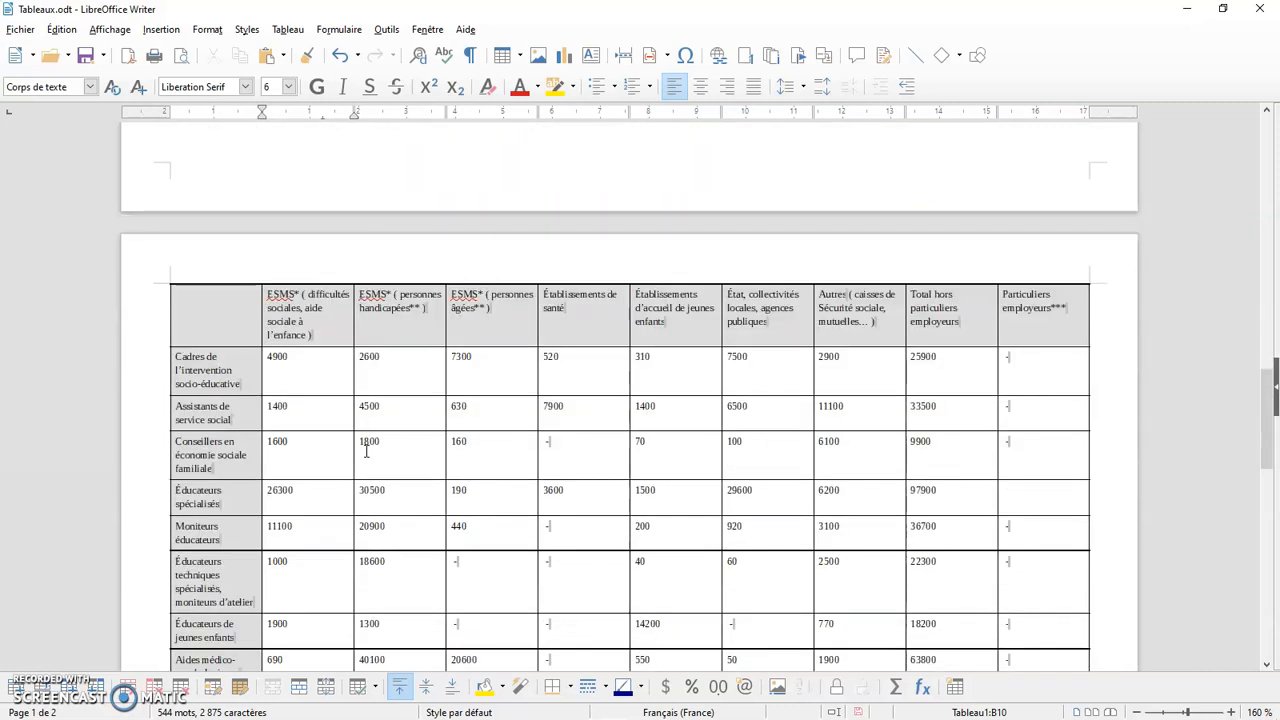
Disable Conserver avec le paragraphe suivant in the table's text flow properties
right_click(748, 408)
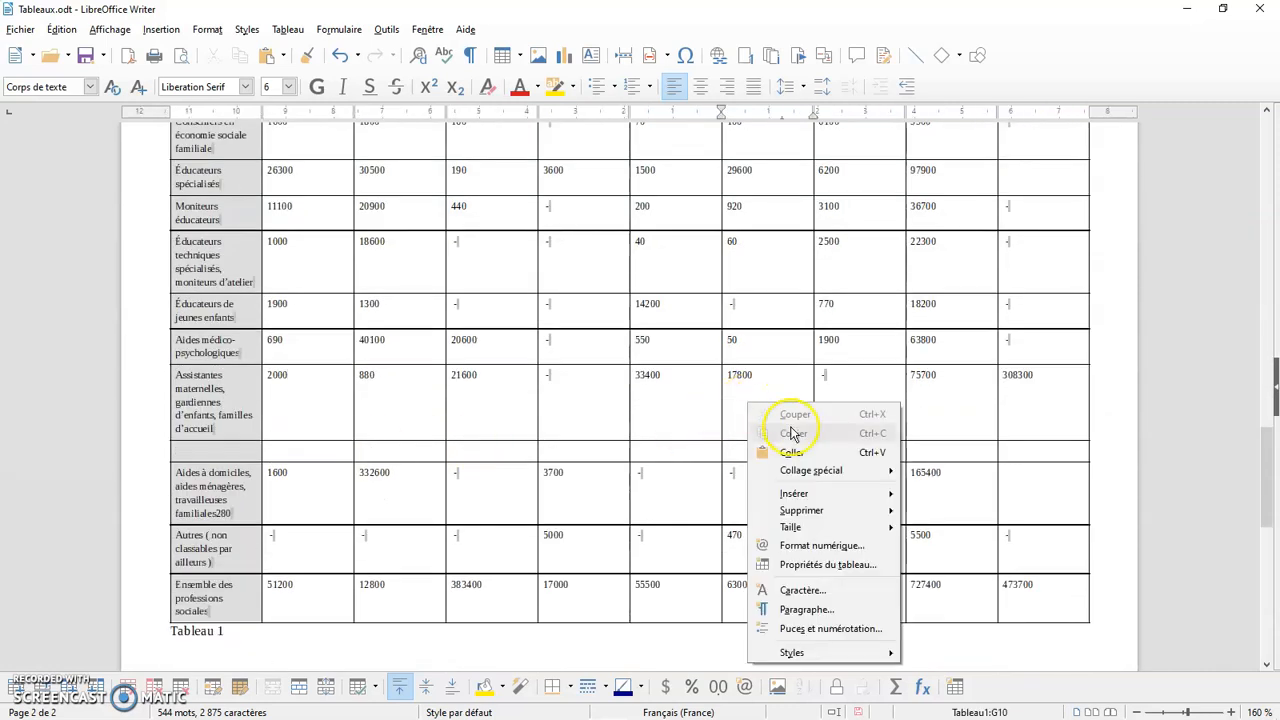
click(829, 552)
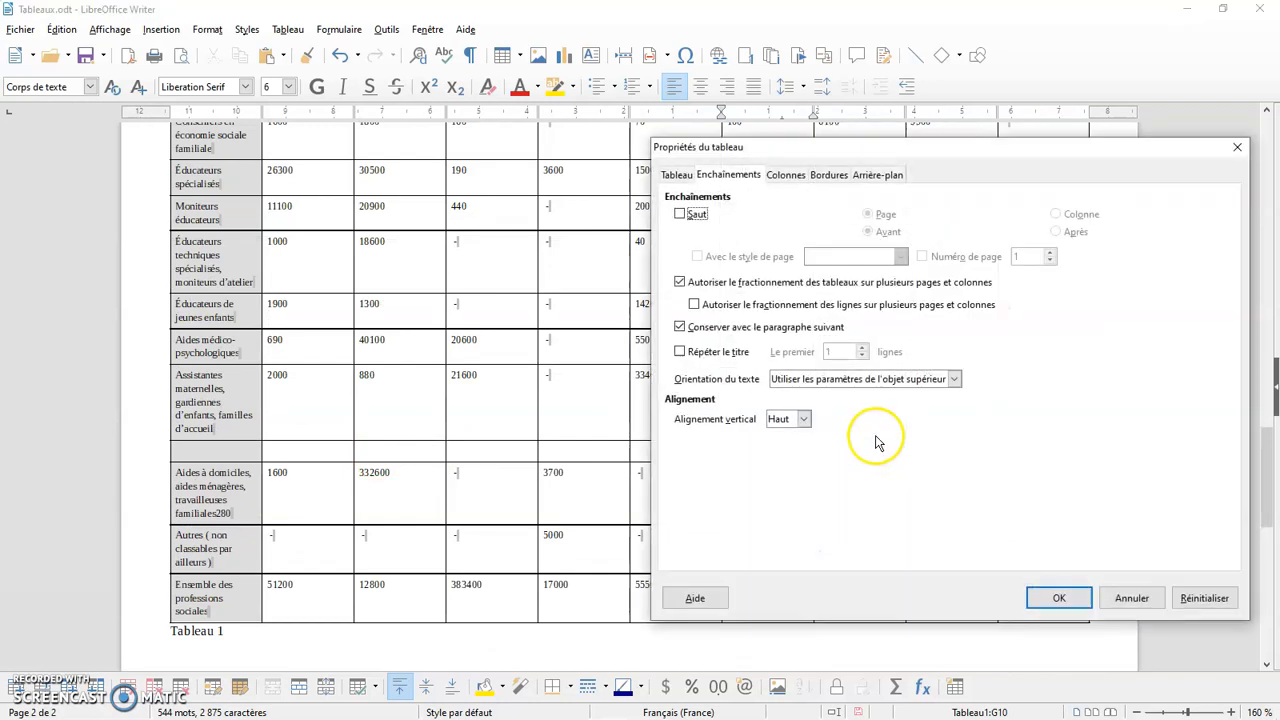
click(679, 327)
click(1056, 598)
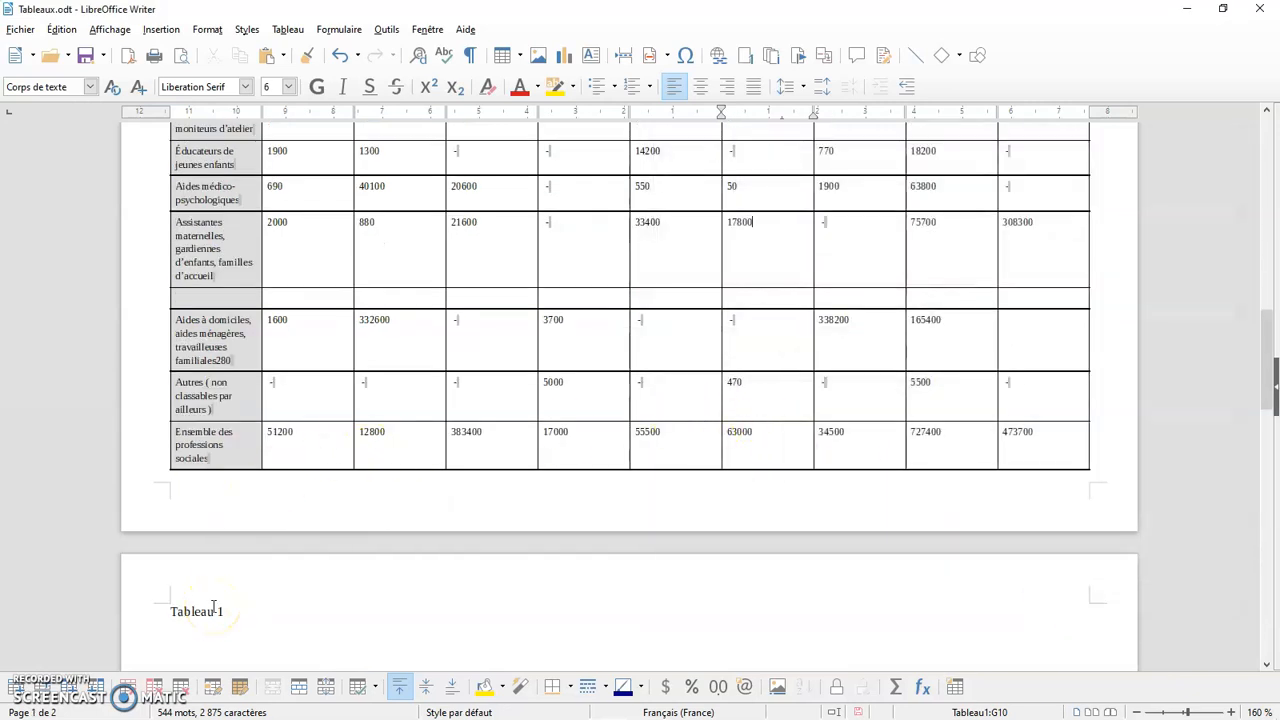
Enable Répéter le titre for the first 1 row in the table's text flow properties
right_click(849, 264)
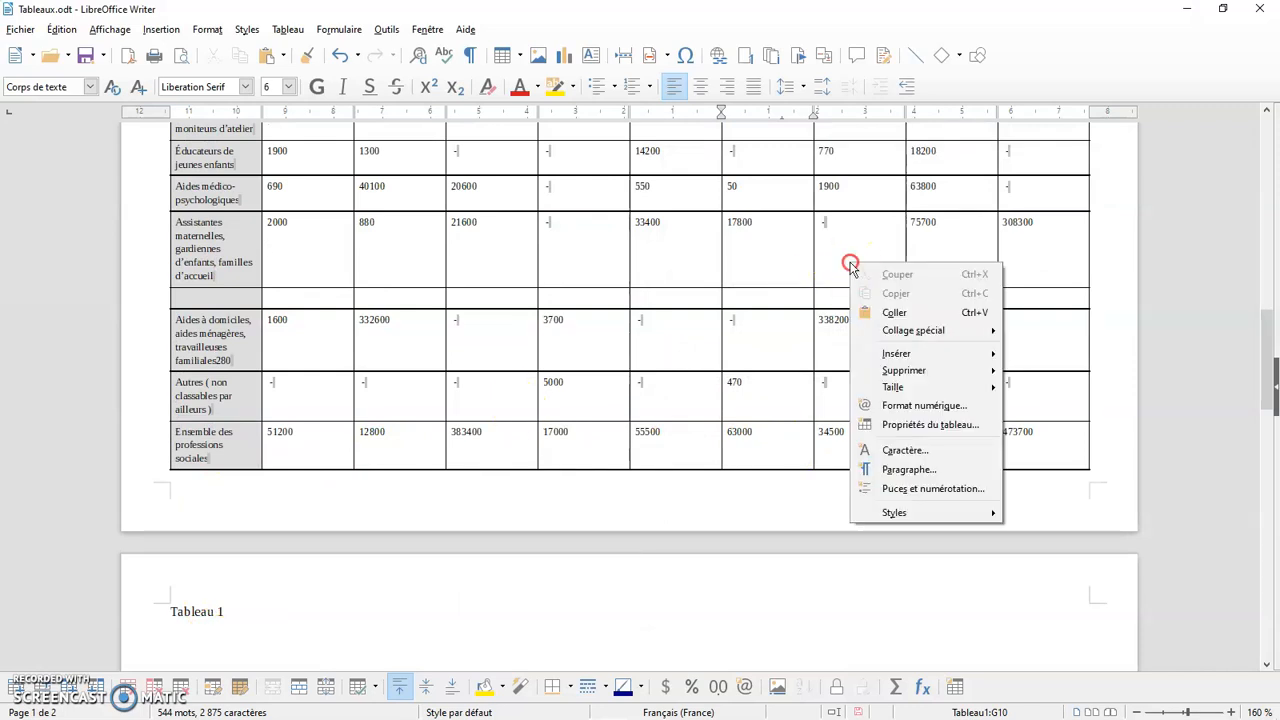
click(928, 425)
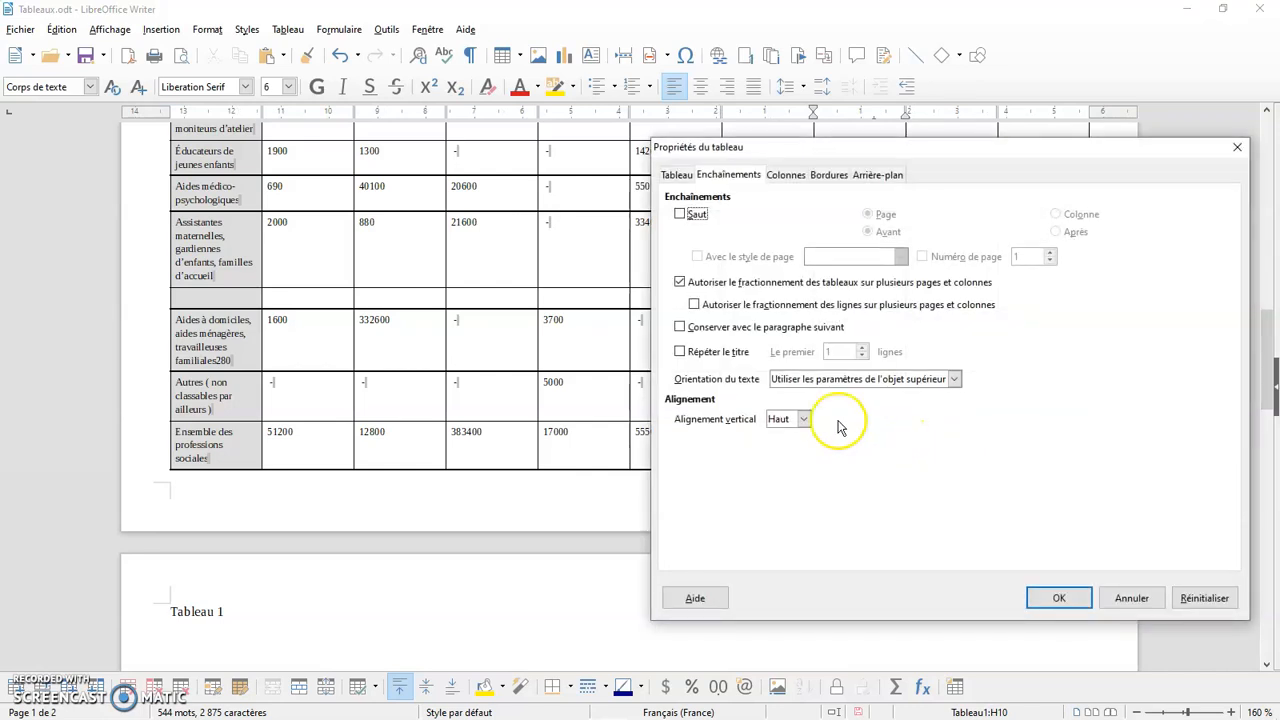
click(680, 352)
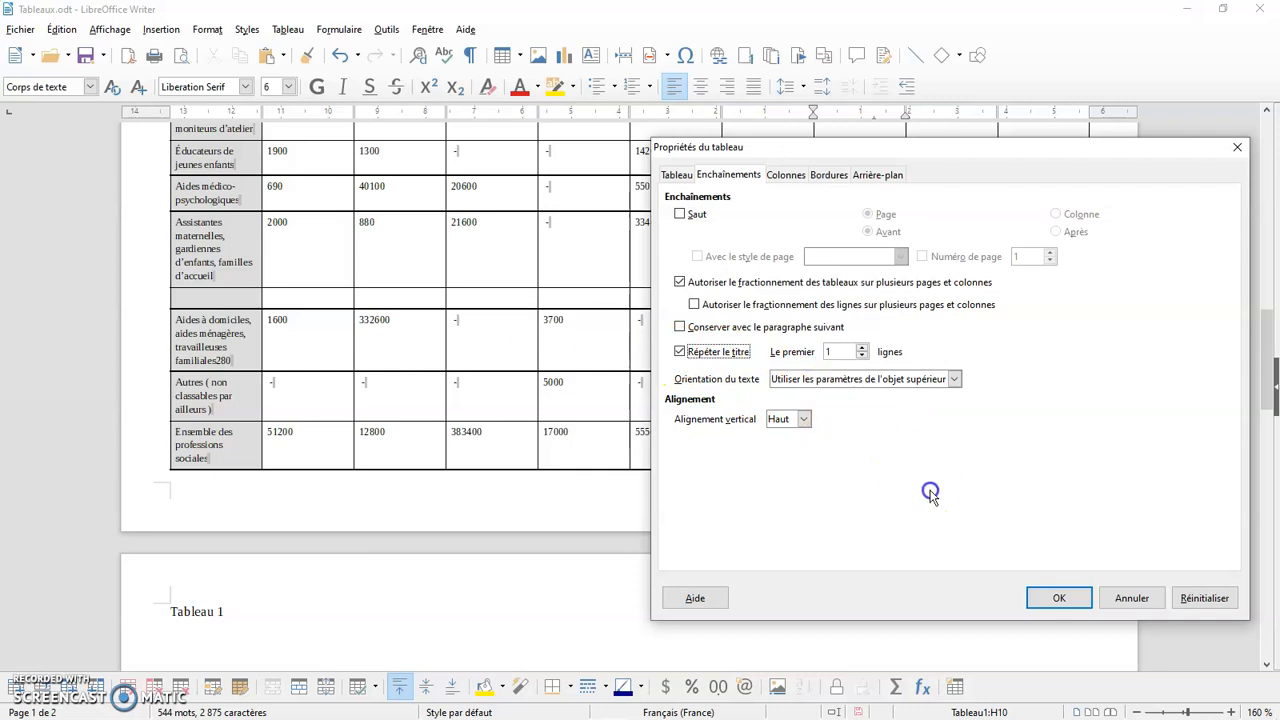
click(1050, 597)
Insert another empty row below the empty one under Assistantes maternelles and check the table's heading row across the pages
scroll(772, 468, up, 8)
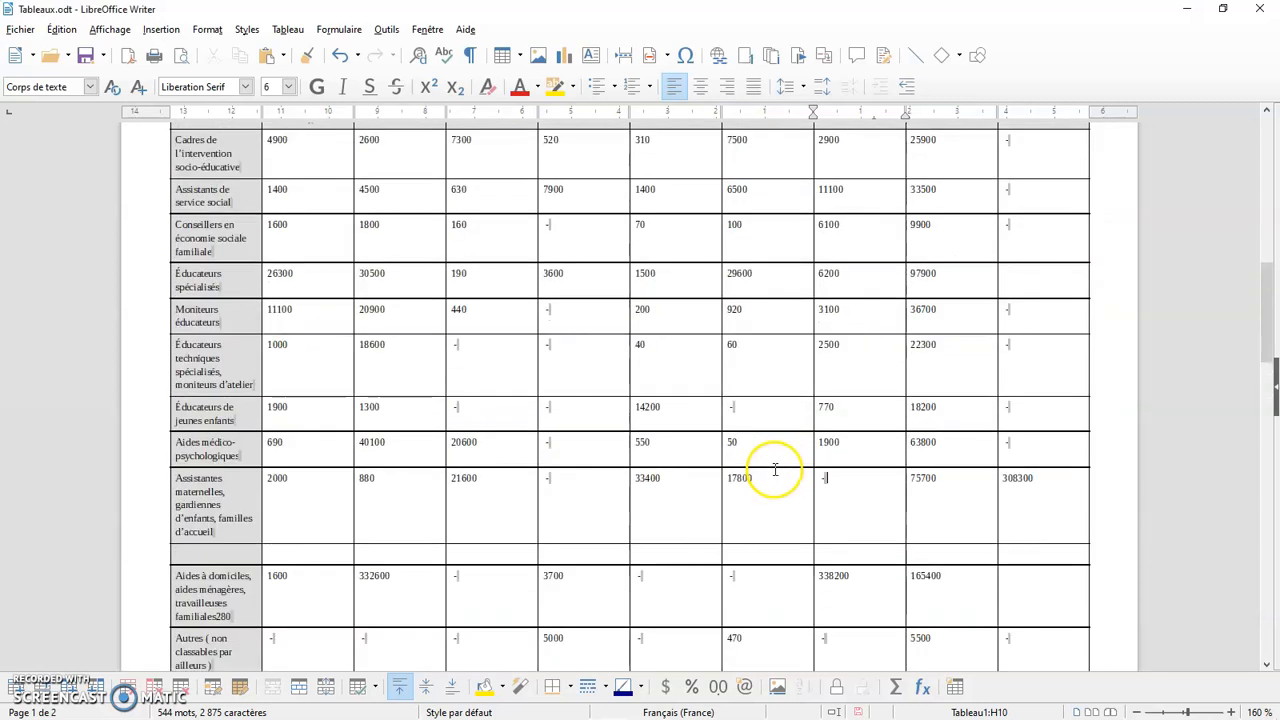
scroll(645, 385, down, 8)
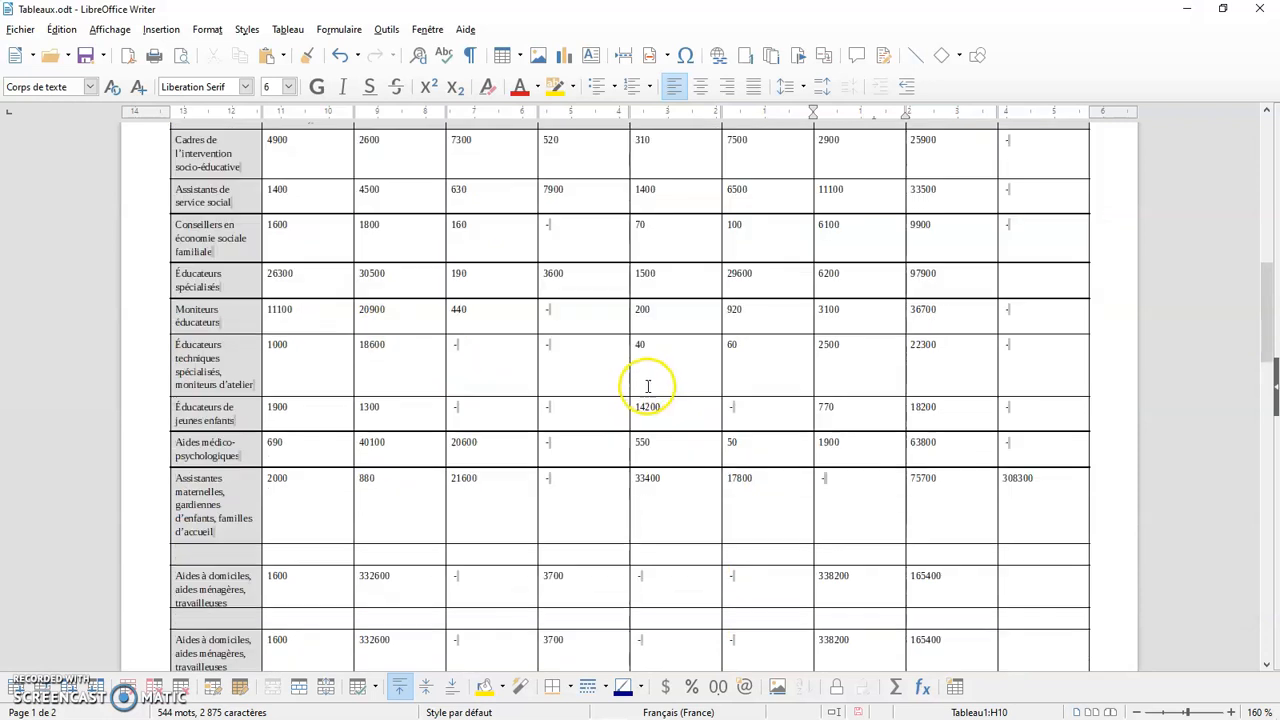
scroll(233, 300, down, 3)
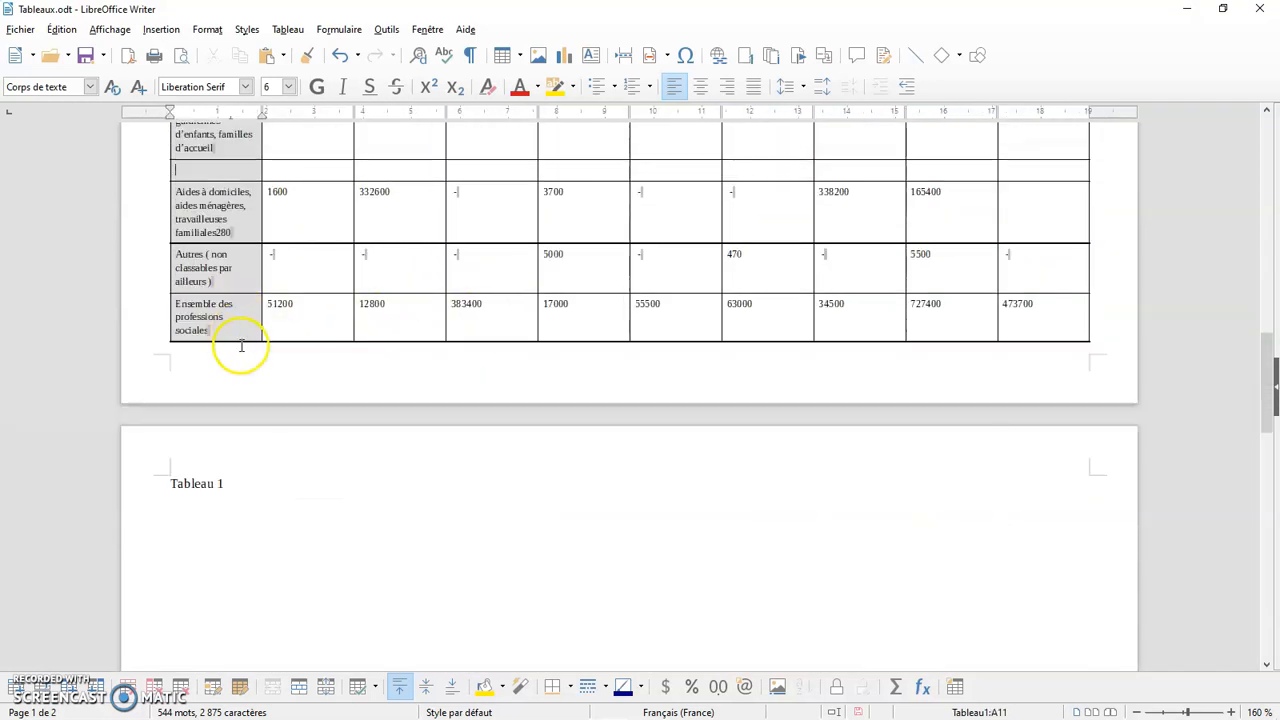
click(44, 687)
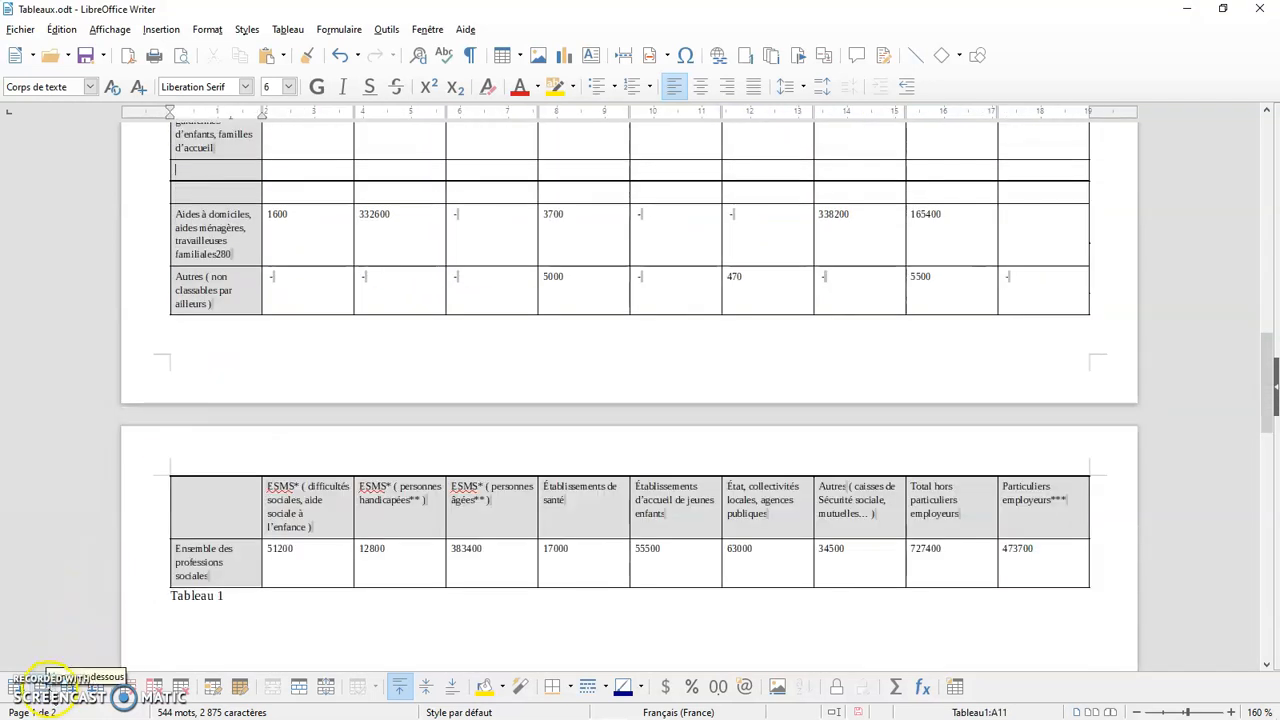
scroll(458, 499, down, 1)
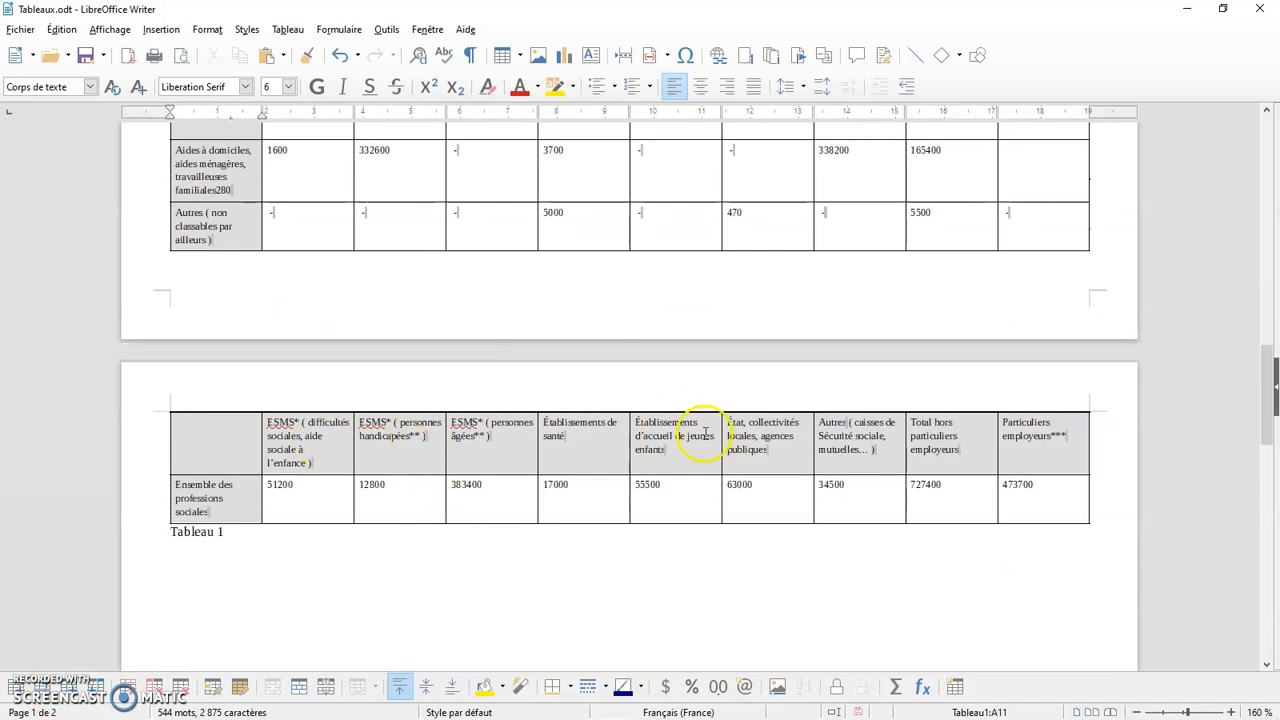
scroll(797, 369, up, 10)
scroll(800, 371, down, 2)
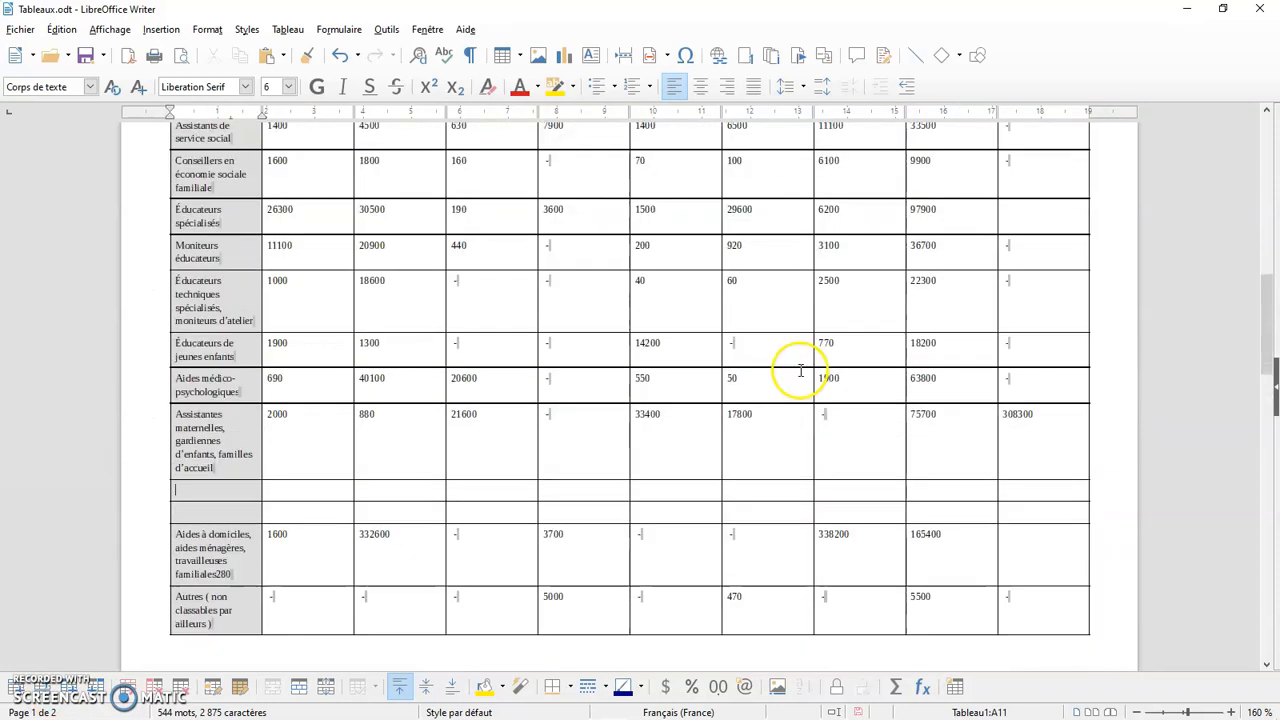
scroll(802, 370, down, 9)
scroll(806, 367, up, 1)
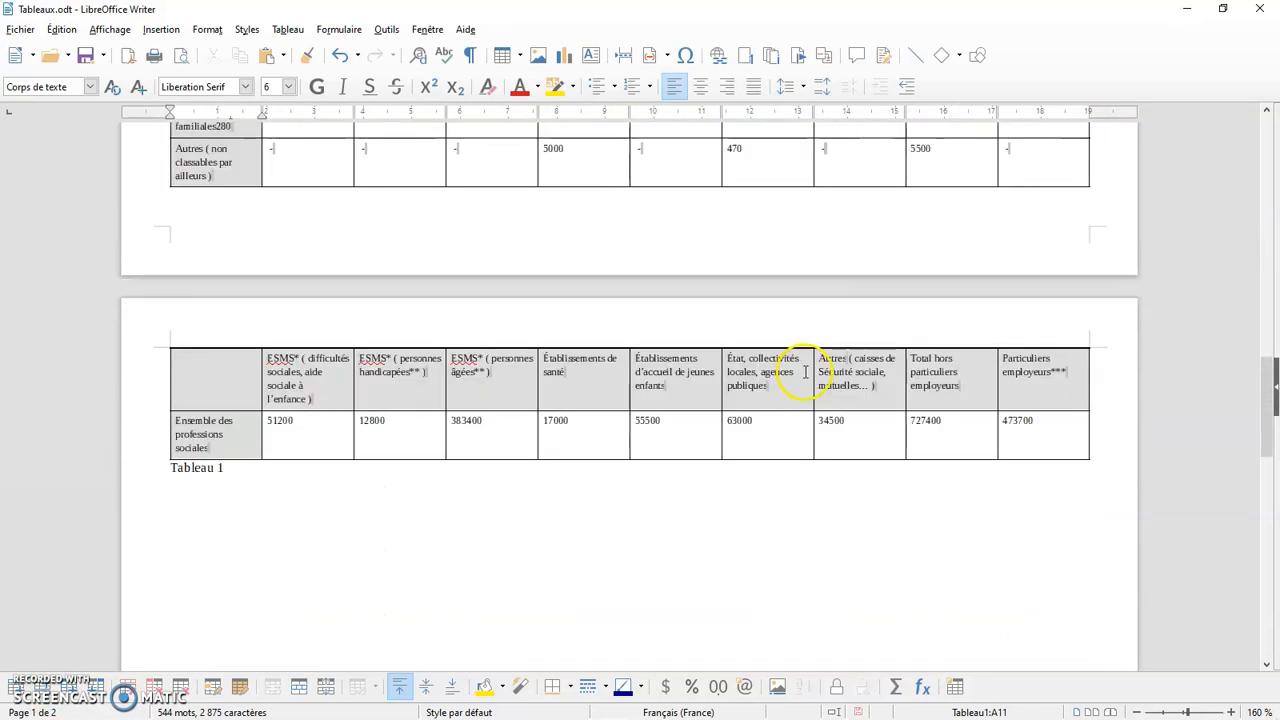
Review the table's text flow properties and compare its rows and repeated heading across the page break
right_click(904, 180)
click(963, 322)
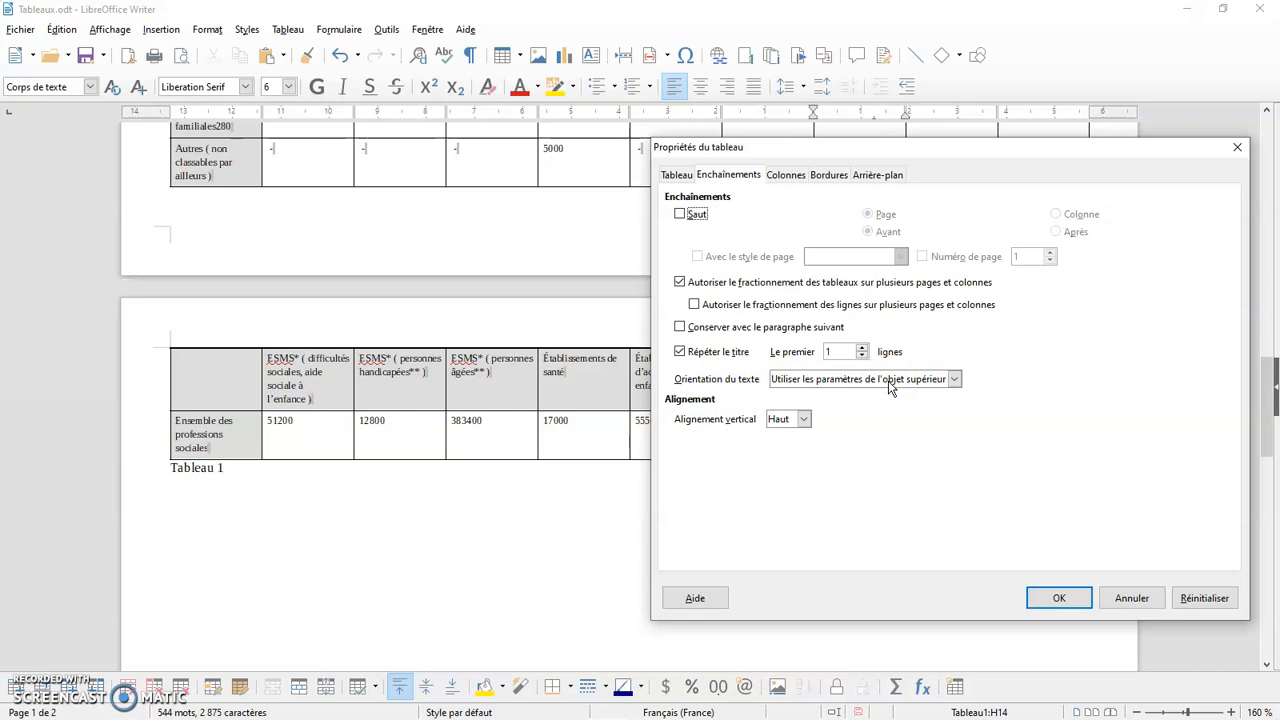
click(1064, 597)
scroll(776, 375, up, 2)
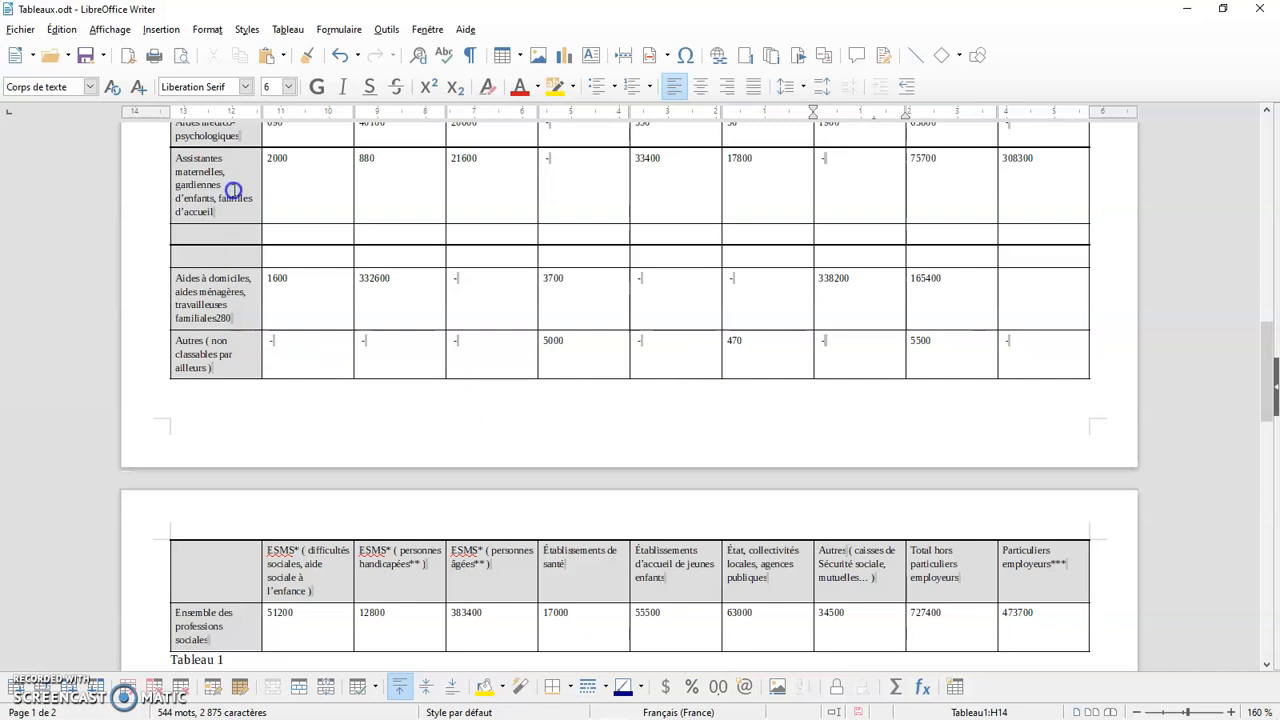
scroll(262, 350, down, 3)
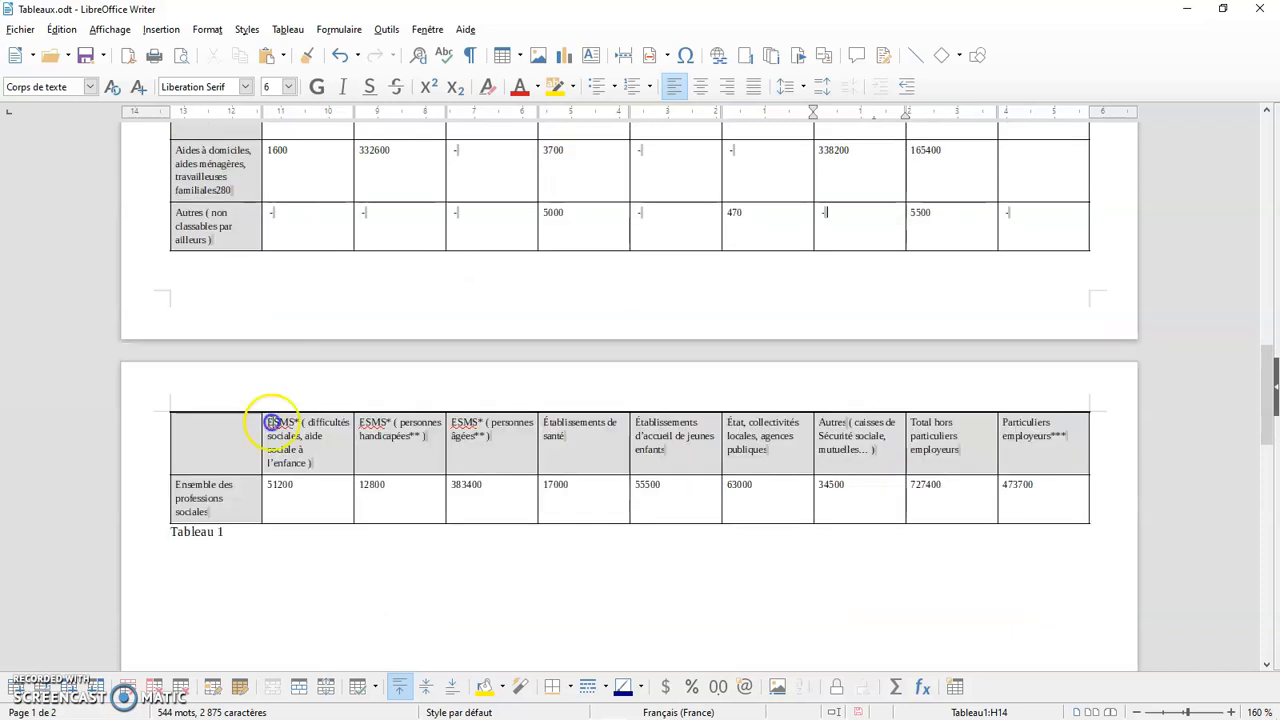
scroll(246, 330, up, 3)
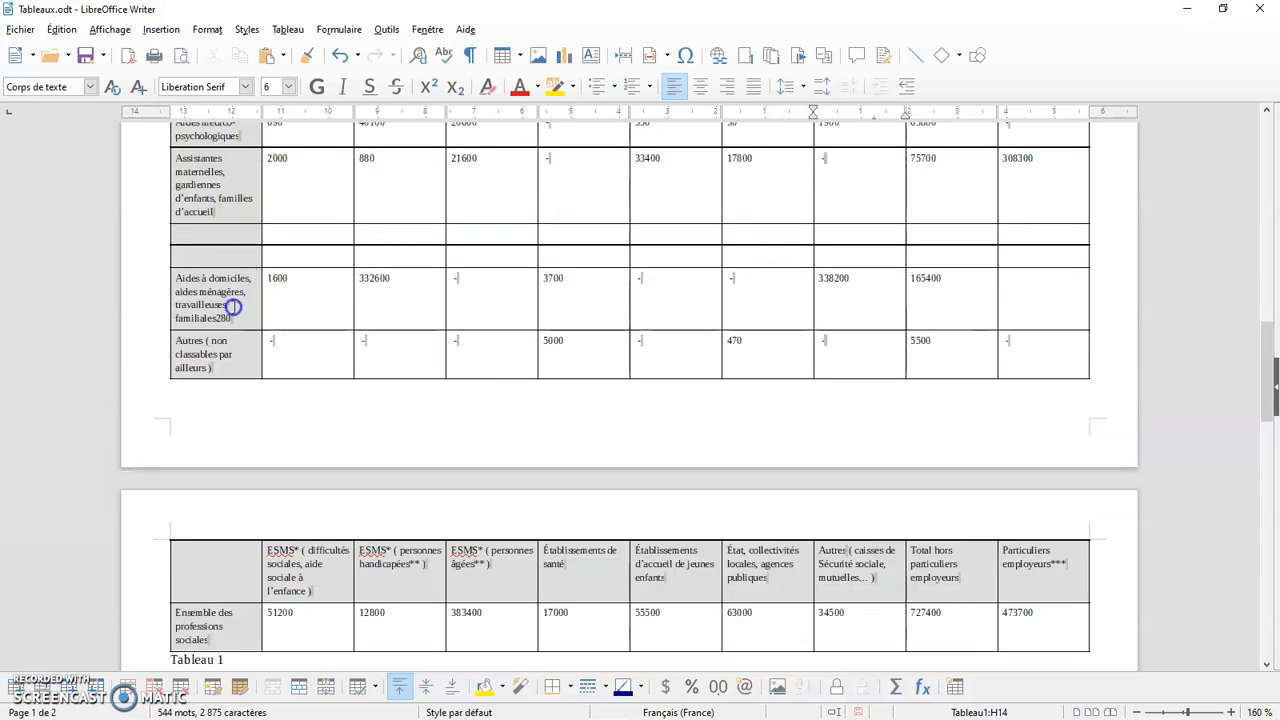
scroll(234, 224, up, 1)
scroll(234, 224, up, 1)
right_click(238, 221)
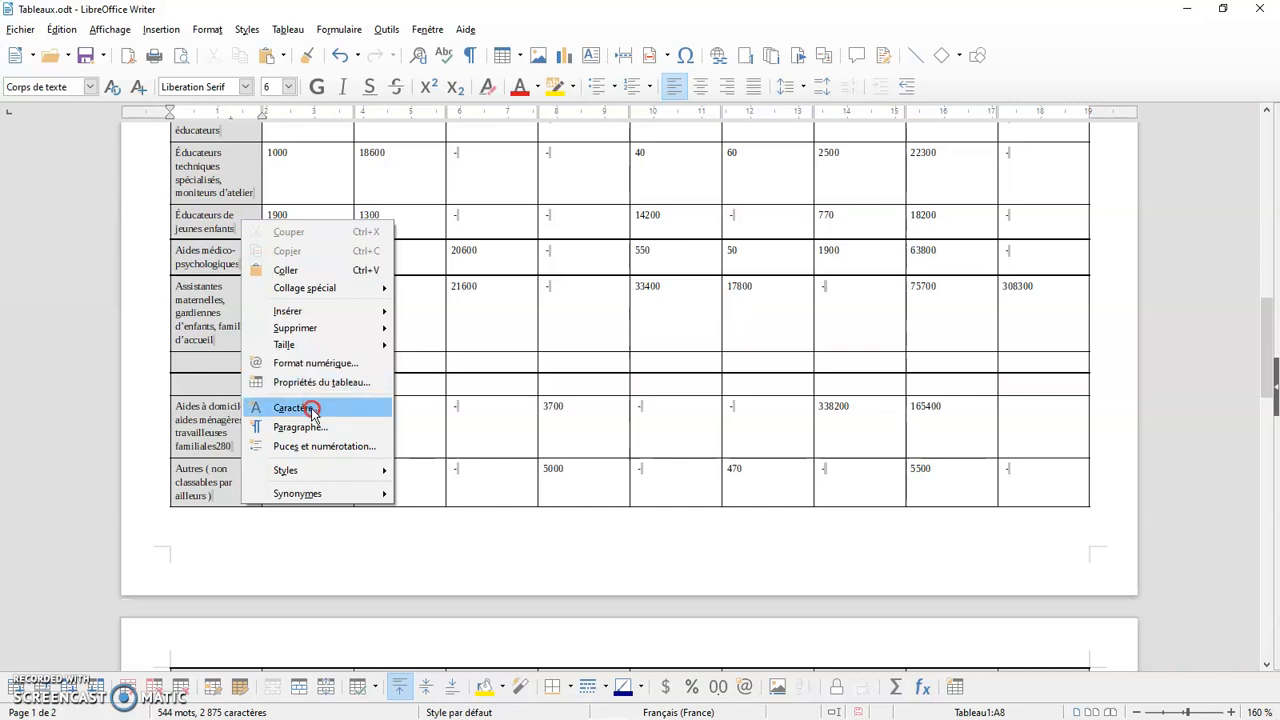
click(315, 385)
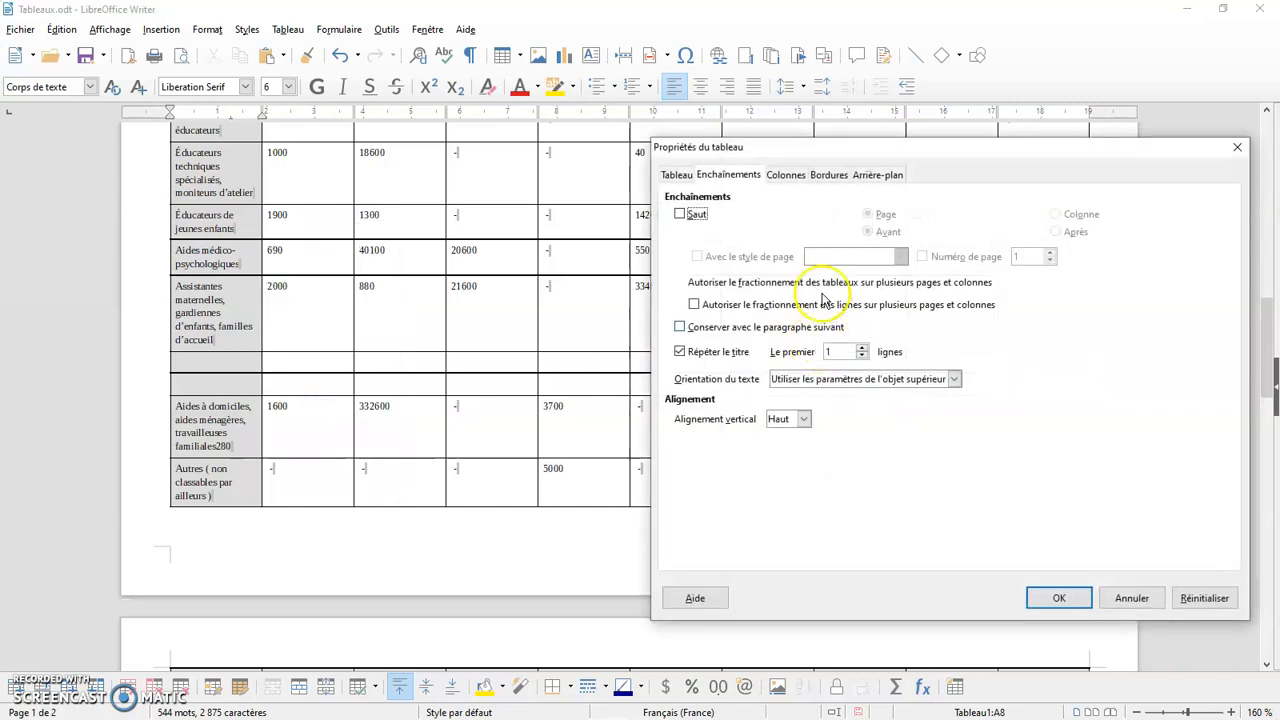
click(1134, 600)
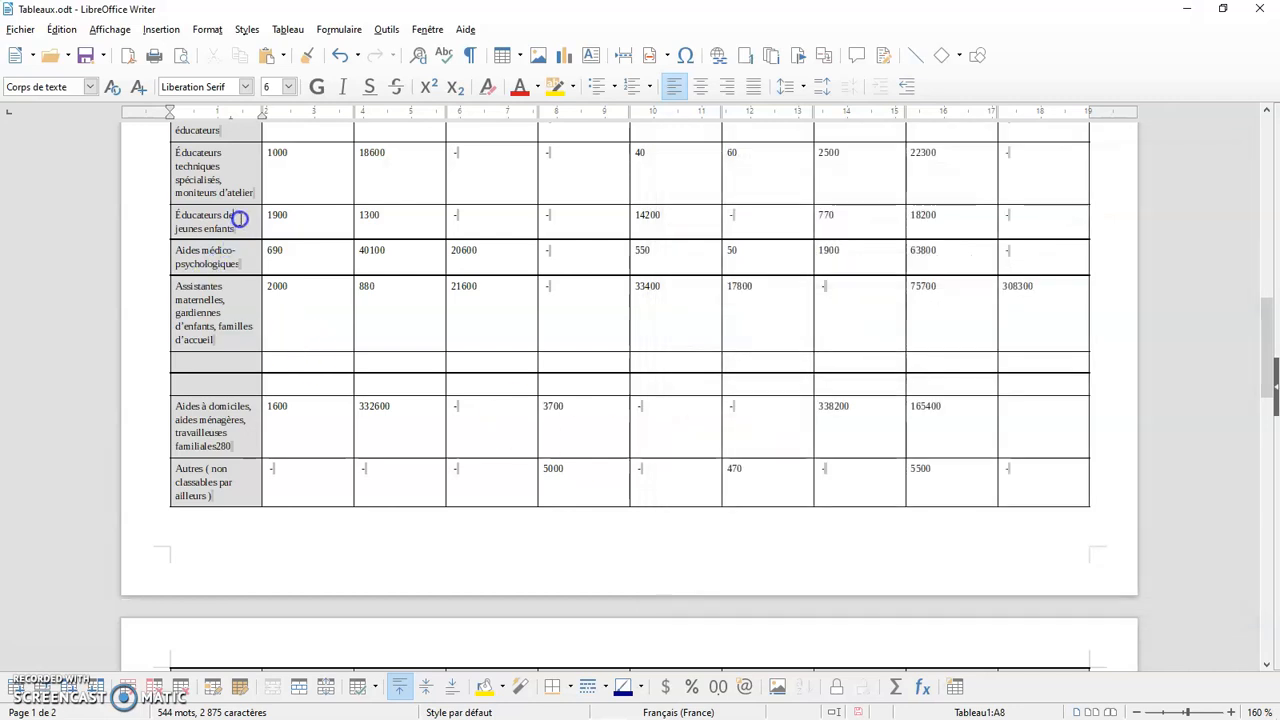
Set the text orientation of the Éducateurs de jeunes enfants cell to Vertical in the table's text flow properties
right_click(240, 218)
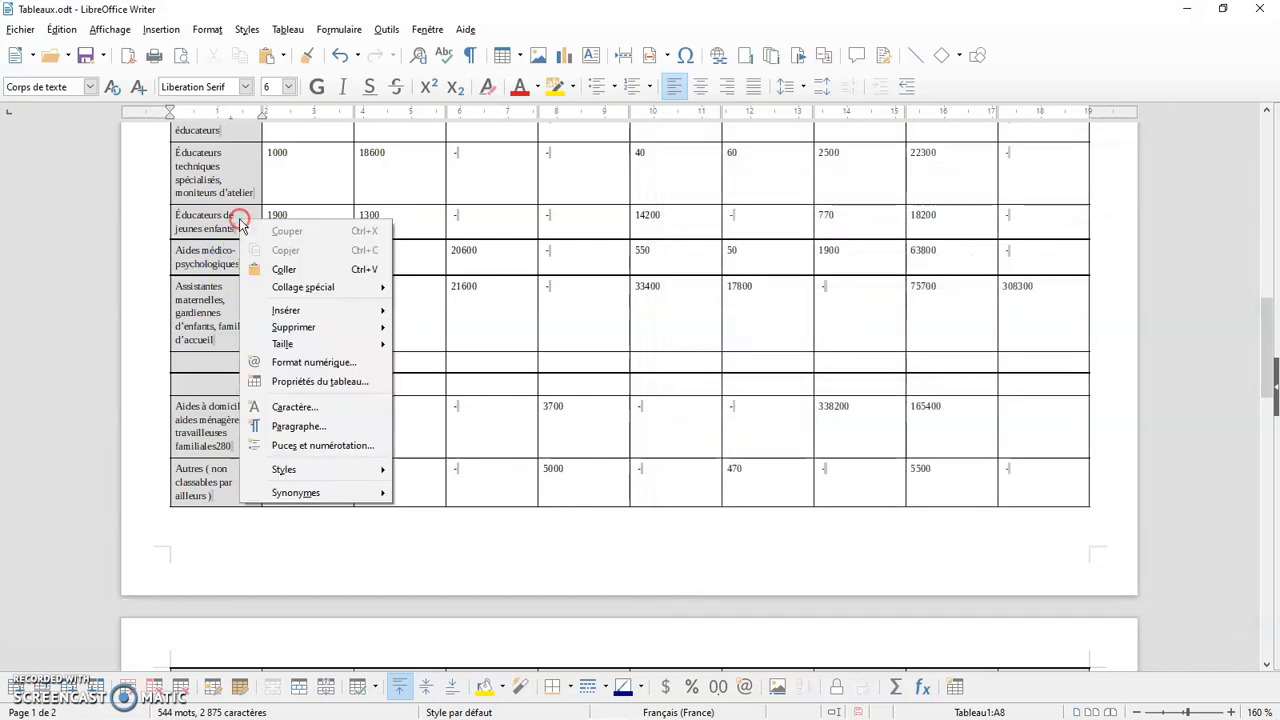
click(320, 388)
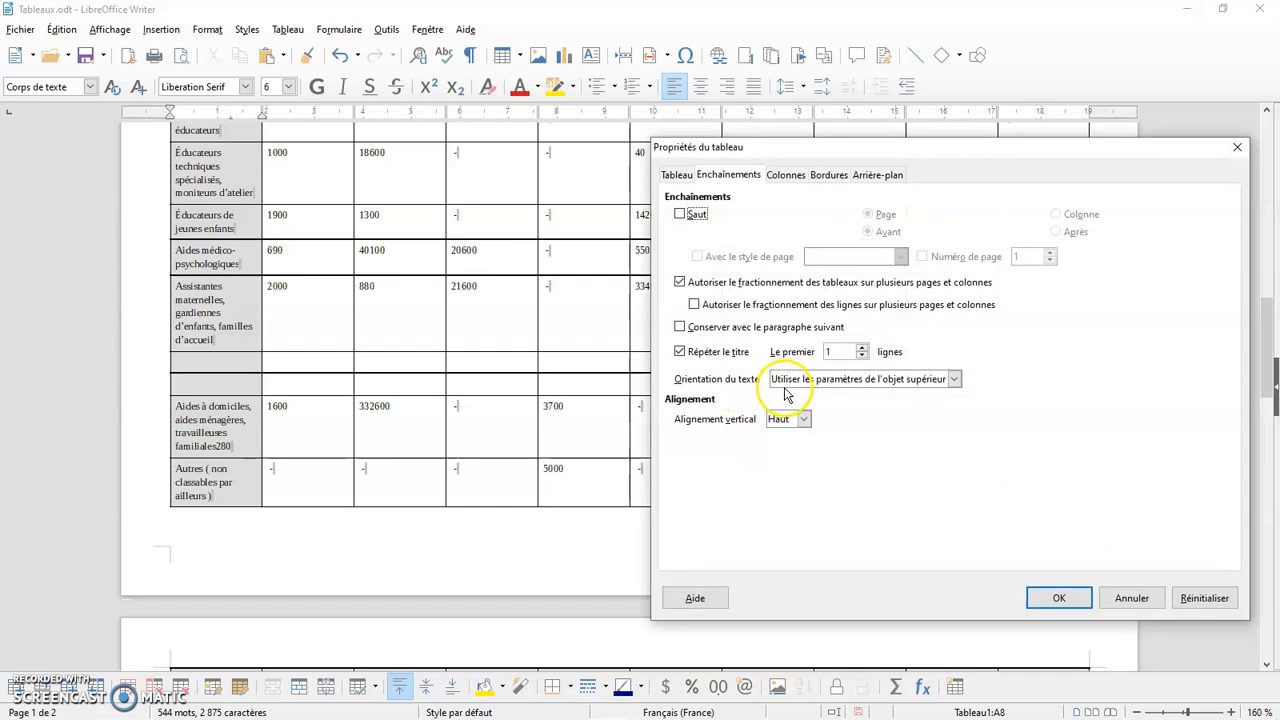
click(795, 421)
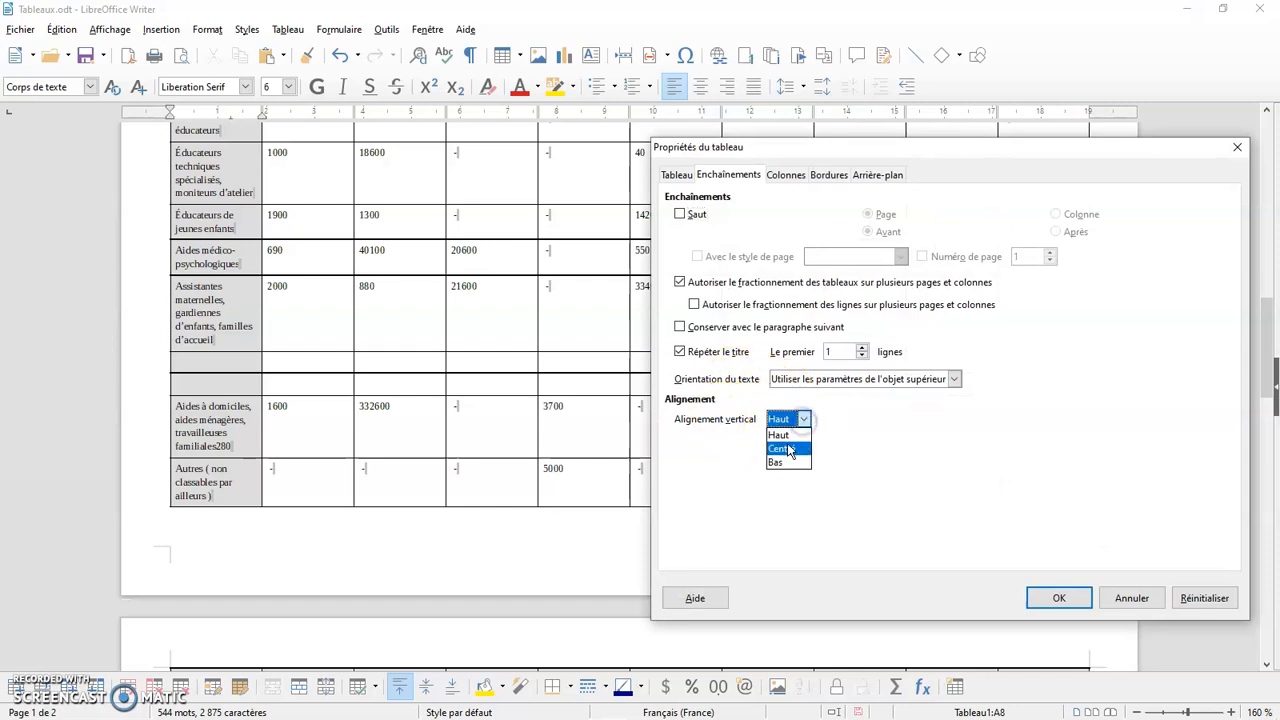
click(954, 380)
click(954, 380)
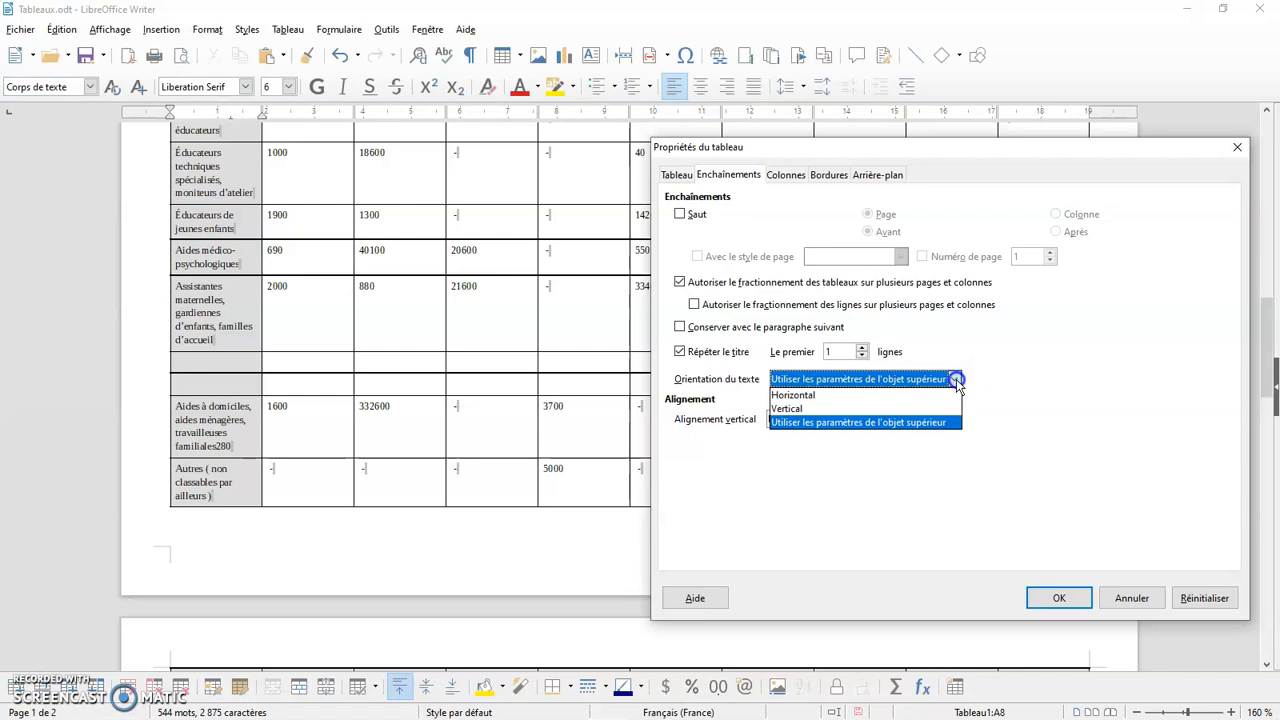
click(788, 408)
click(1057, 599)
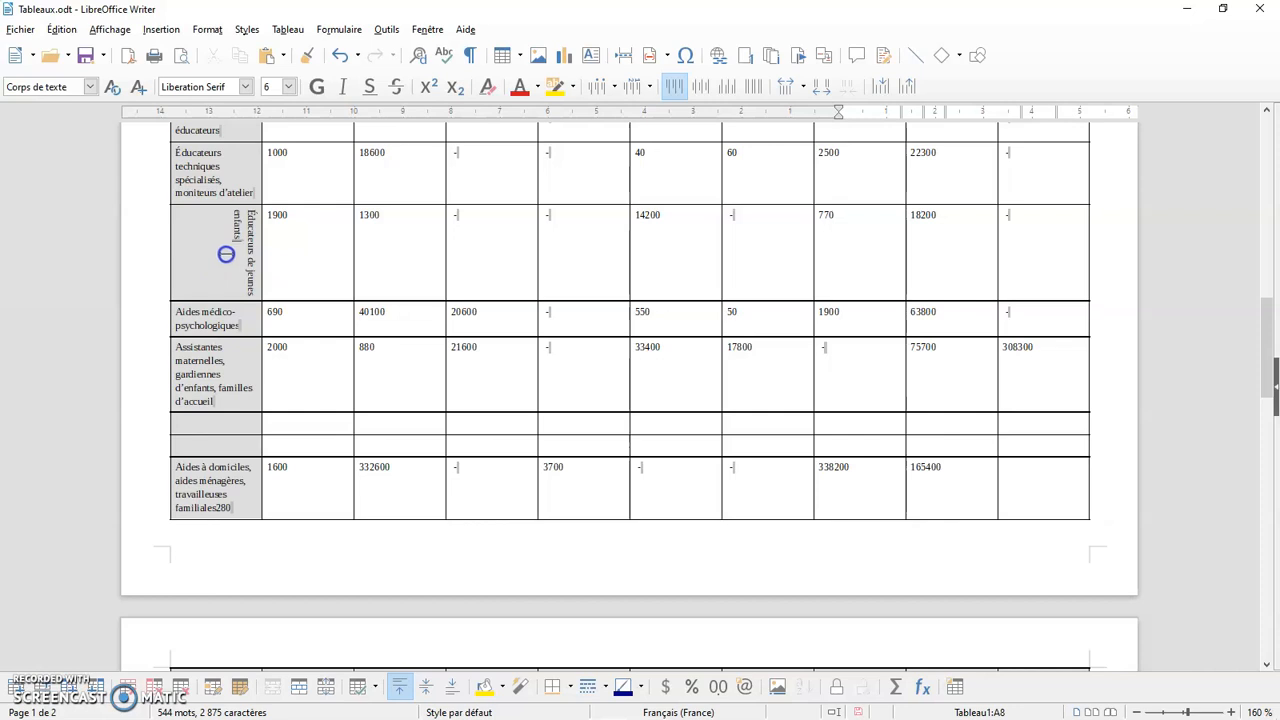
Insert a row below Éducateurs de jeunes enfants labelled "Nouveau texte" and check the new cell's text flow properties
click(55, 688)
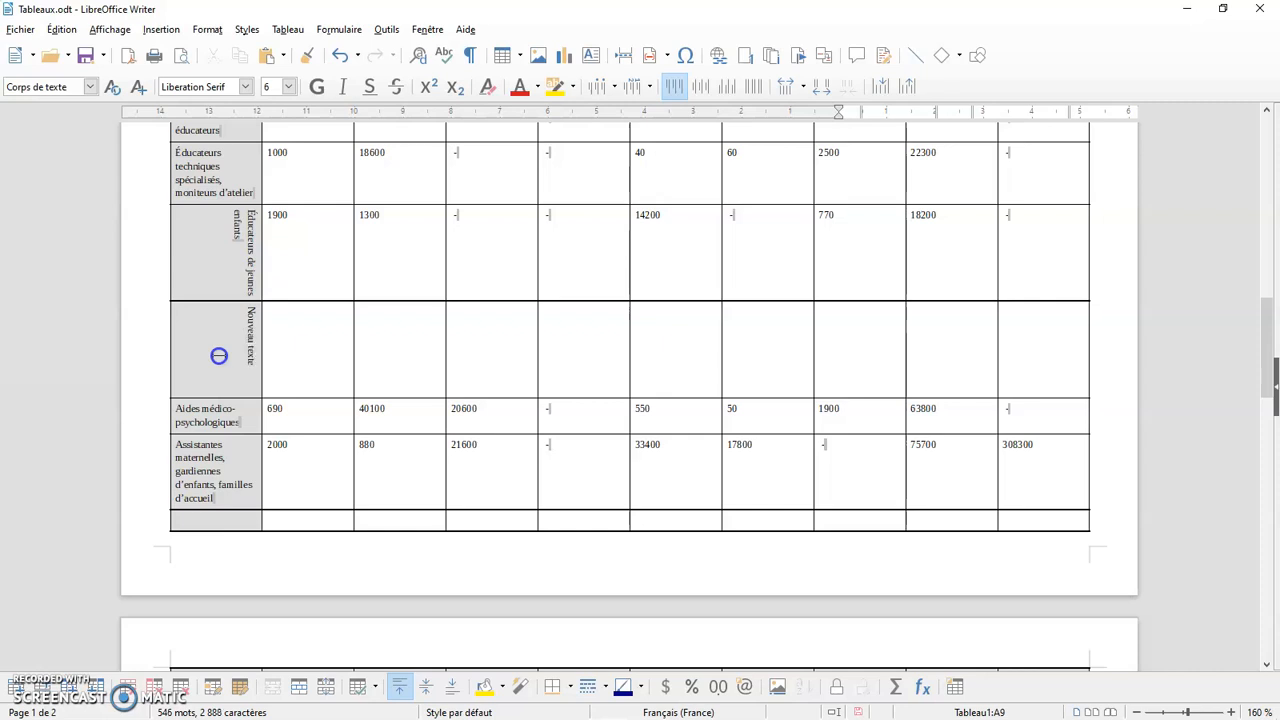
right_click(232, 352)
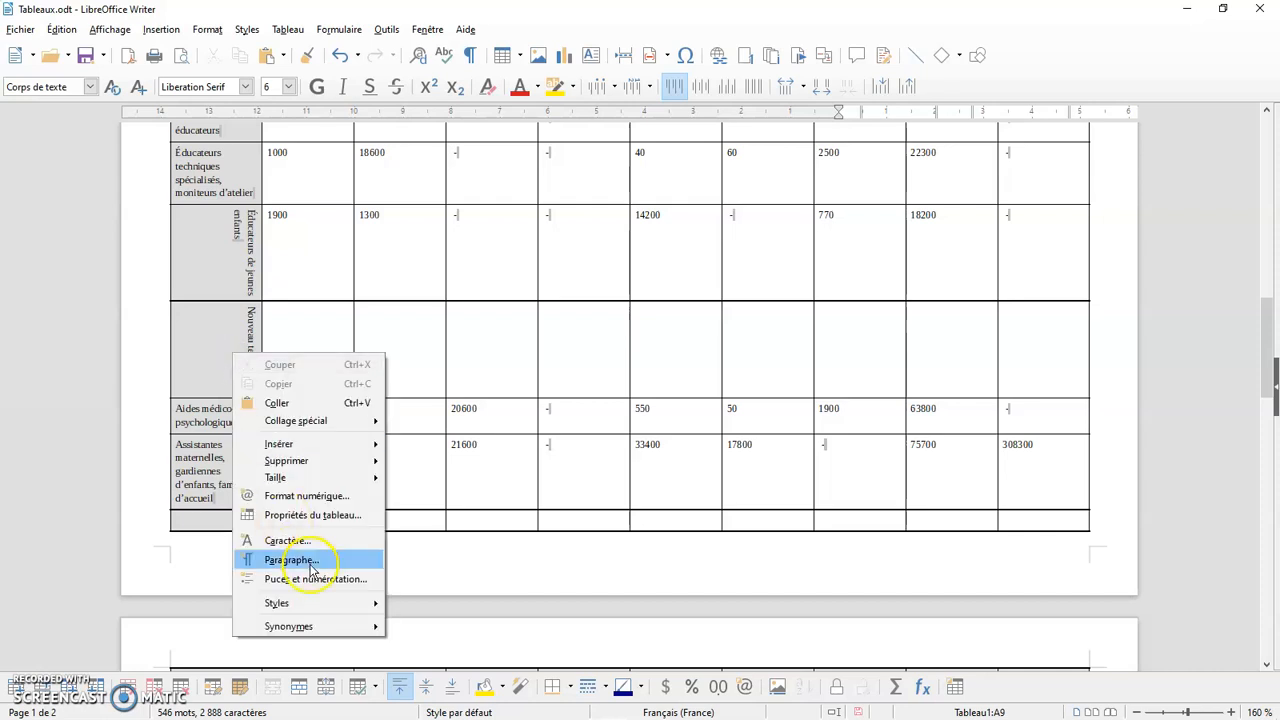
click(318, 521)
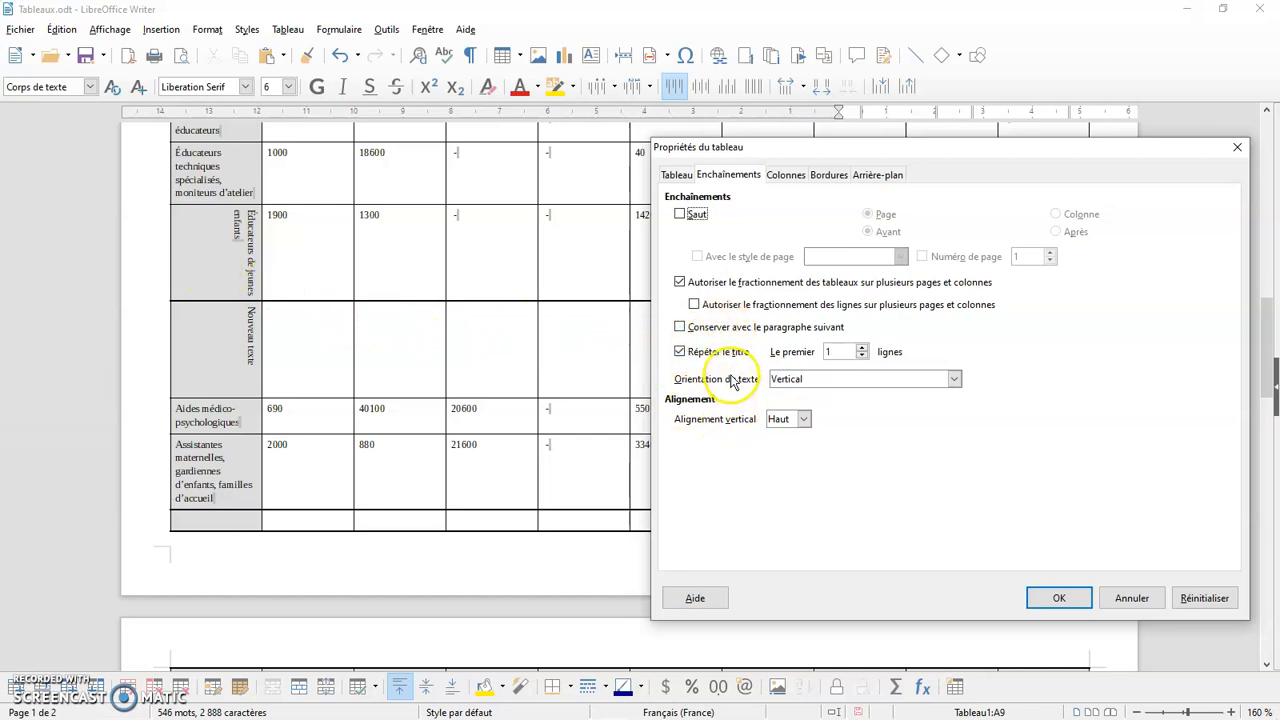
click(1058, 596)
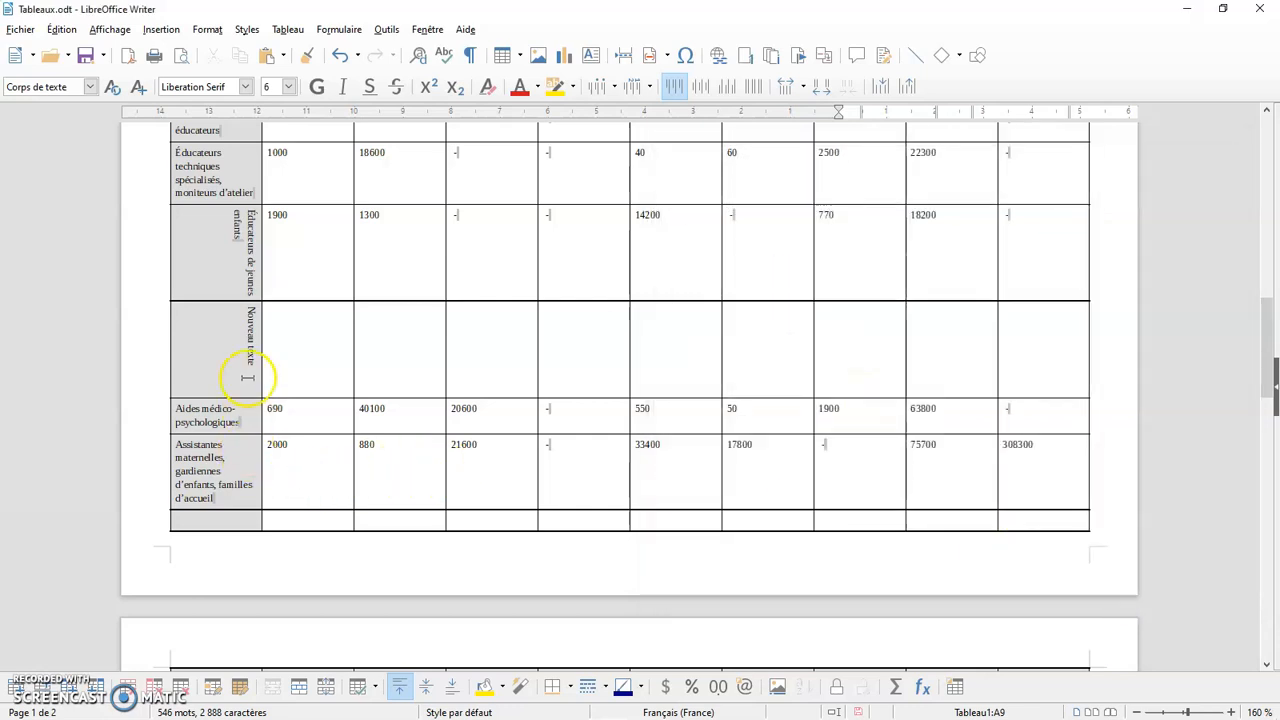
Set the text orientation of the Éducateurs de jeunes enfants and Nouveau texte cells to Horizontal
drag(220, 289, 220, 334)
right_click(220, 334)
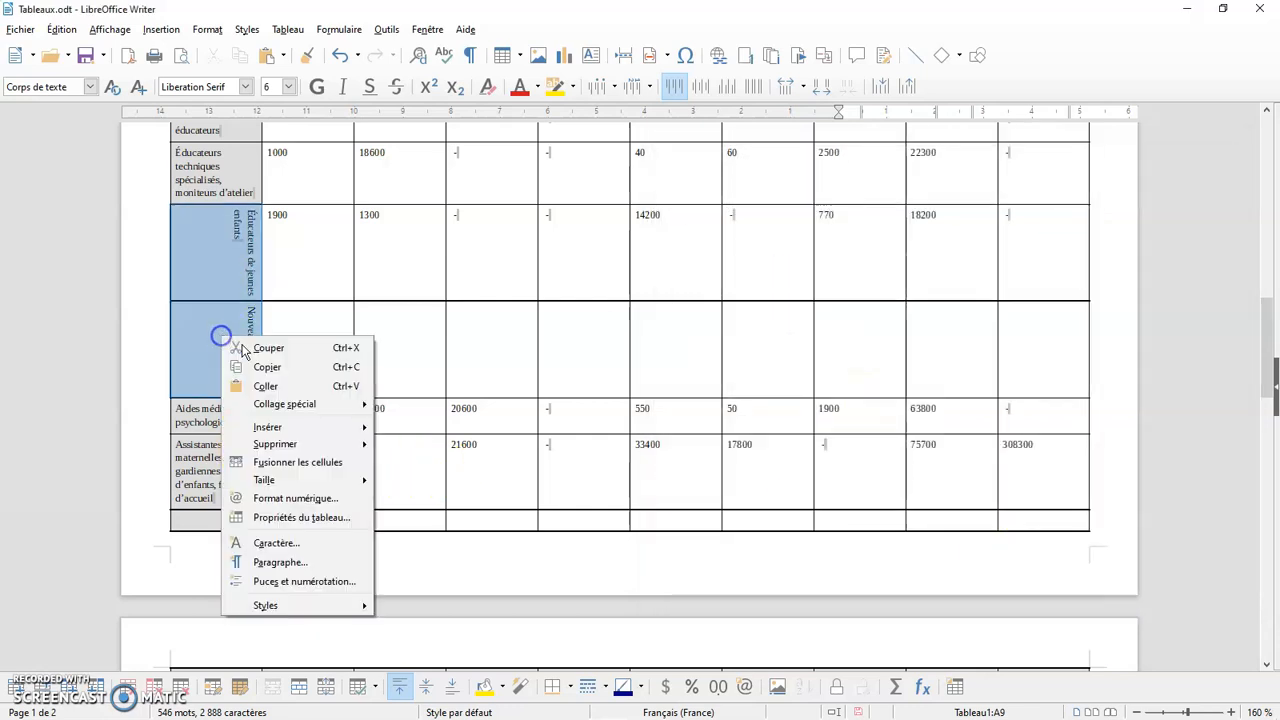
click(307, 514)
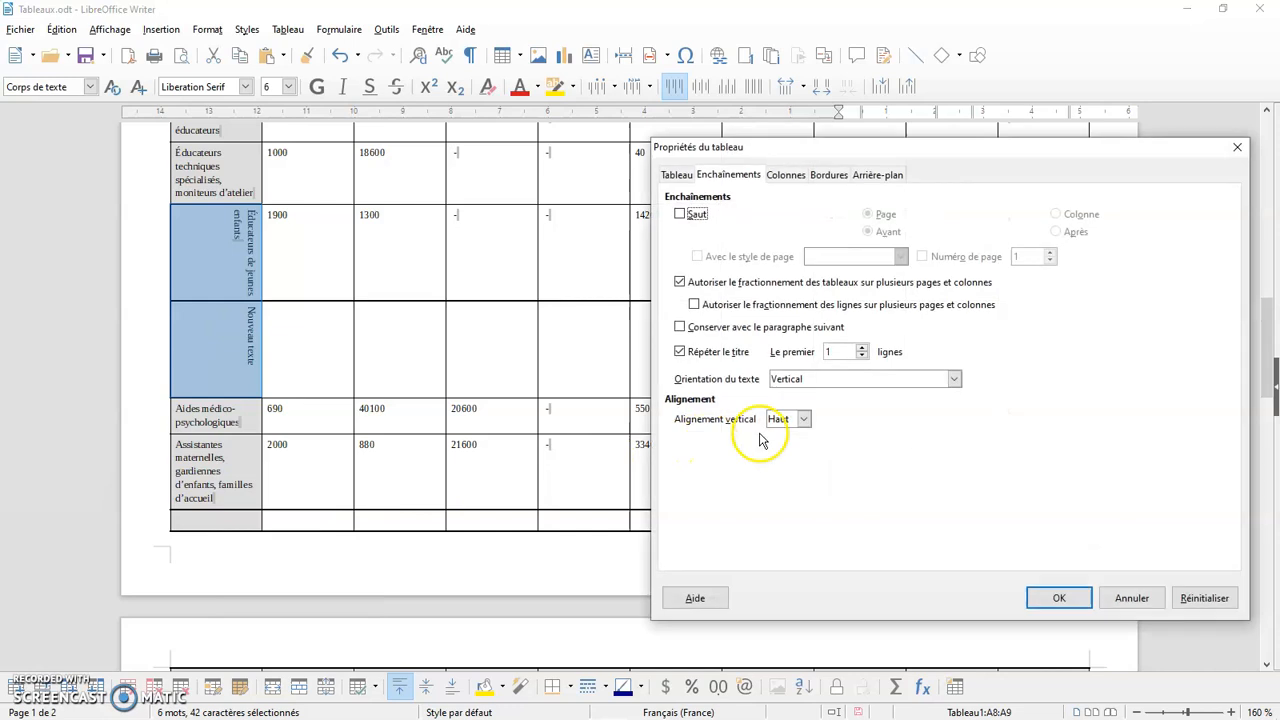
click(955, 380)
click(837, 396)
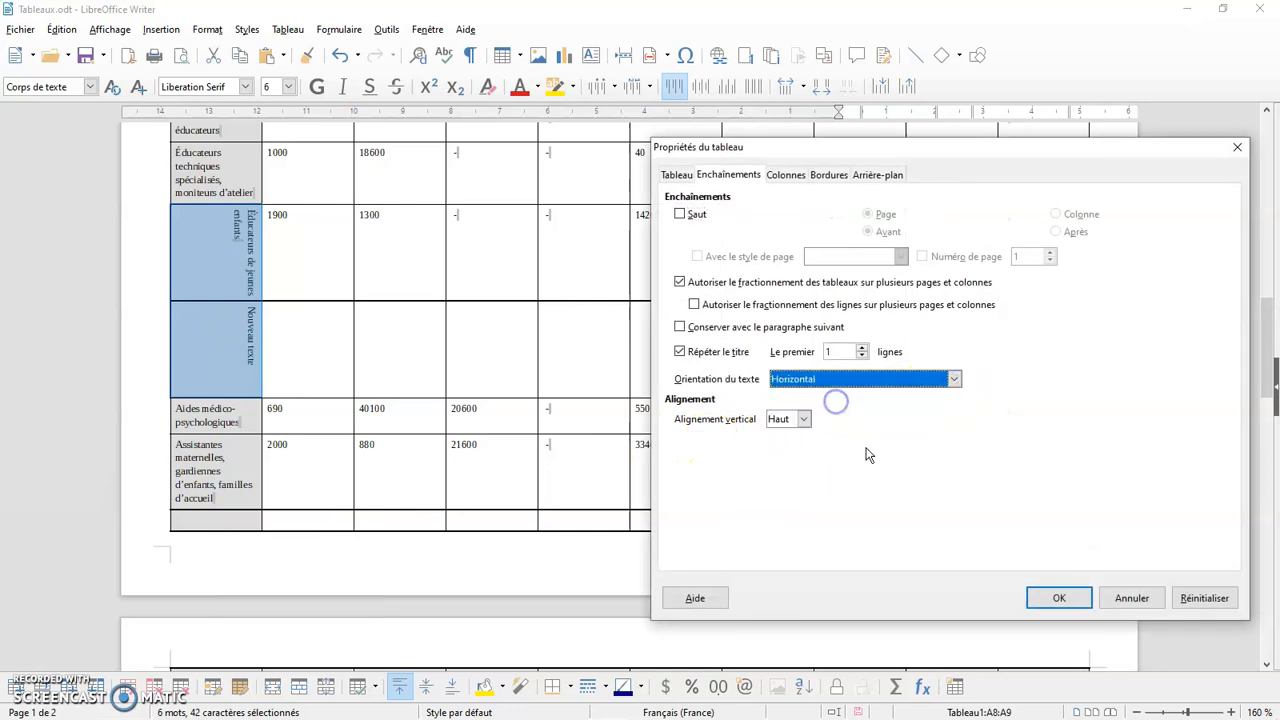
click(1045, 605)
click(429, 402)
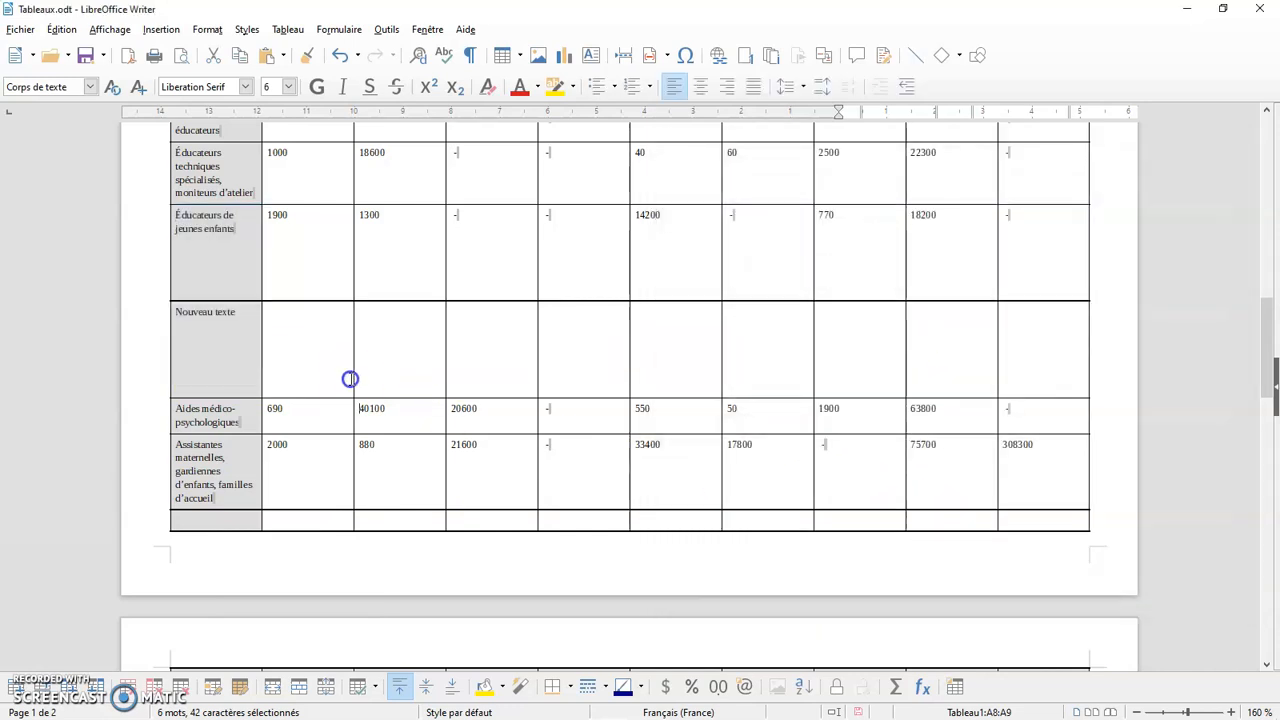
Reduce the heights of the Éducateurs de jeunes enfants and Nouveau texte rows to fit their text closely
drag(212, 302, 221, 246)
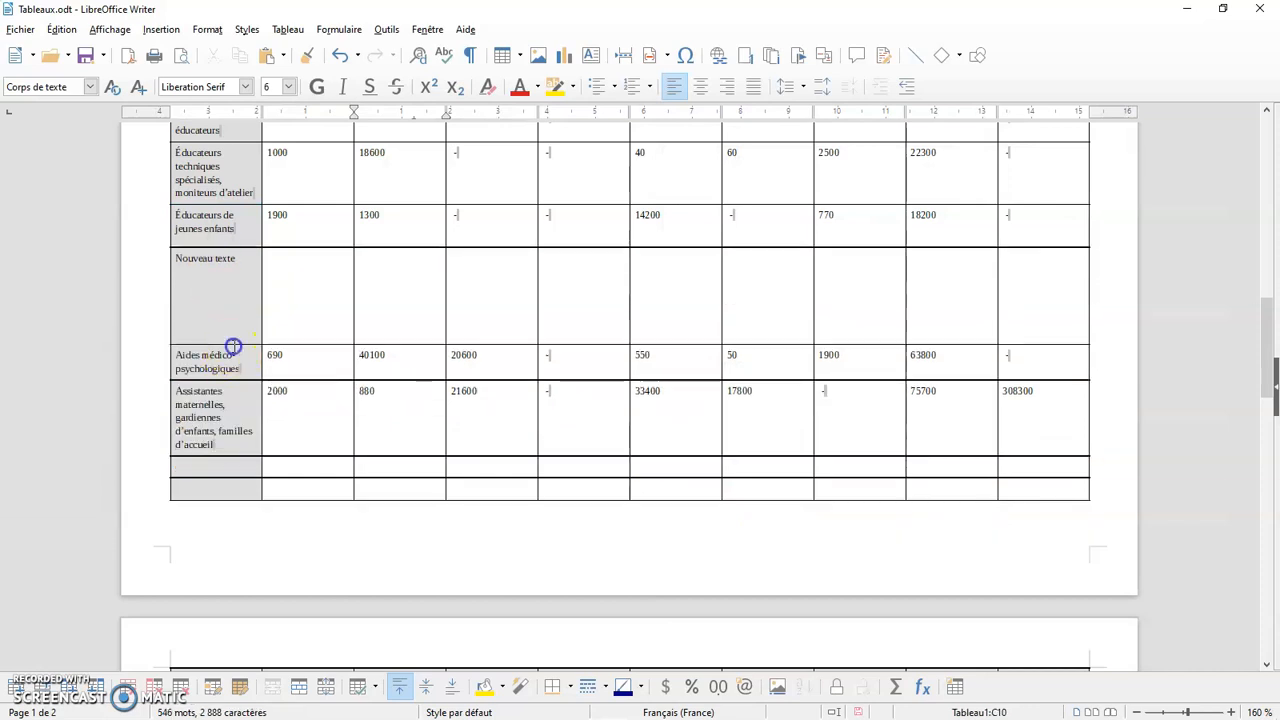
drag(233, 346, 234, 286)
drag(240, 344, 237, 278)
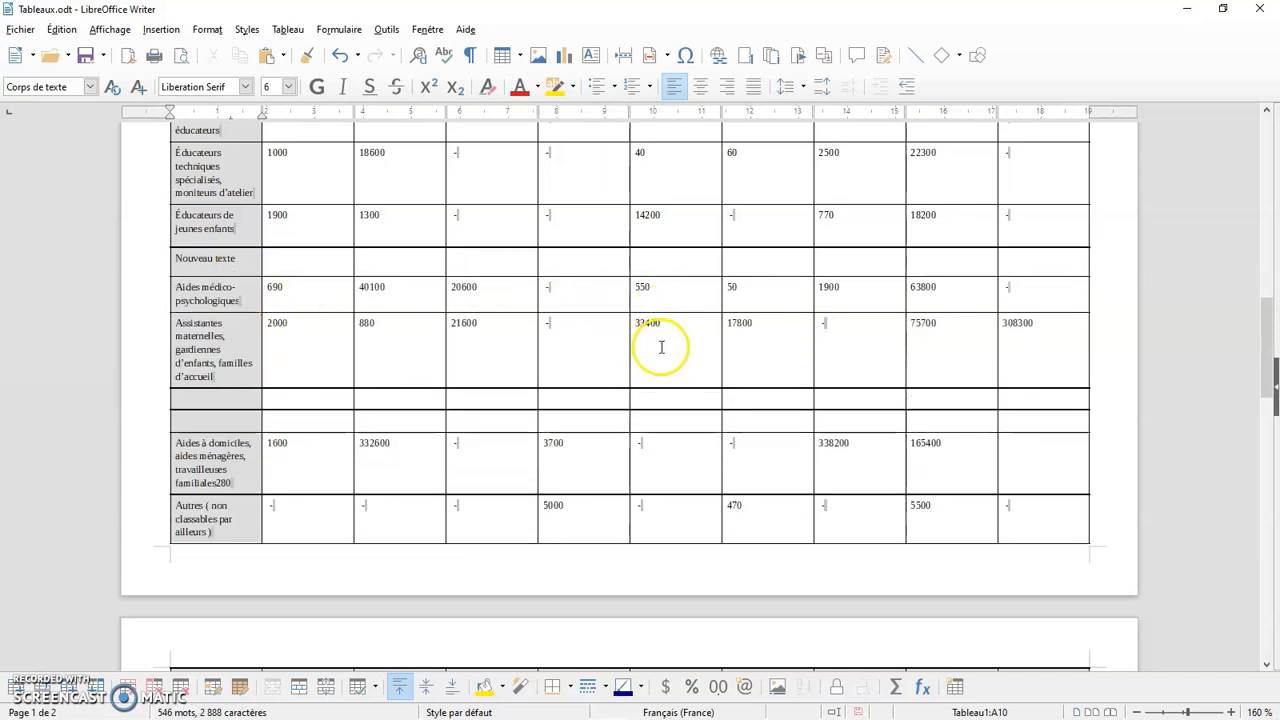
Review the text orientation and vertical alignment settings of the 33400 cell in the Assistantes maternelles row
right_click(661, 347)
click(756, 515)
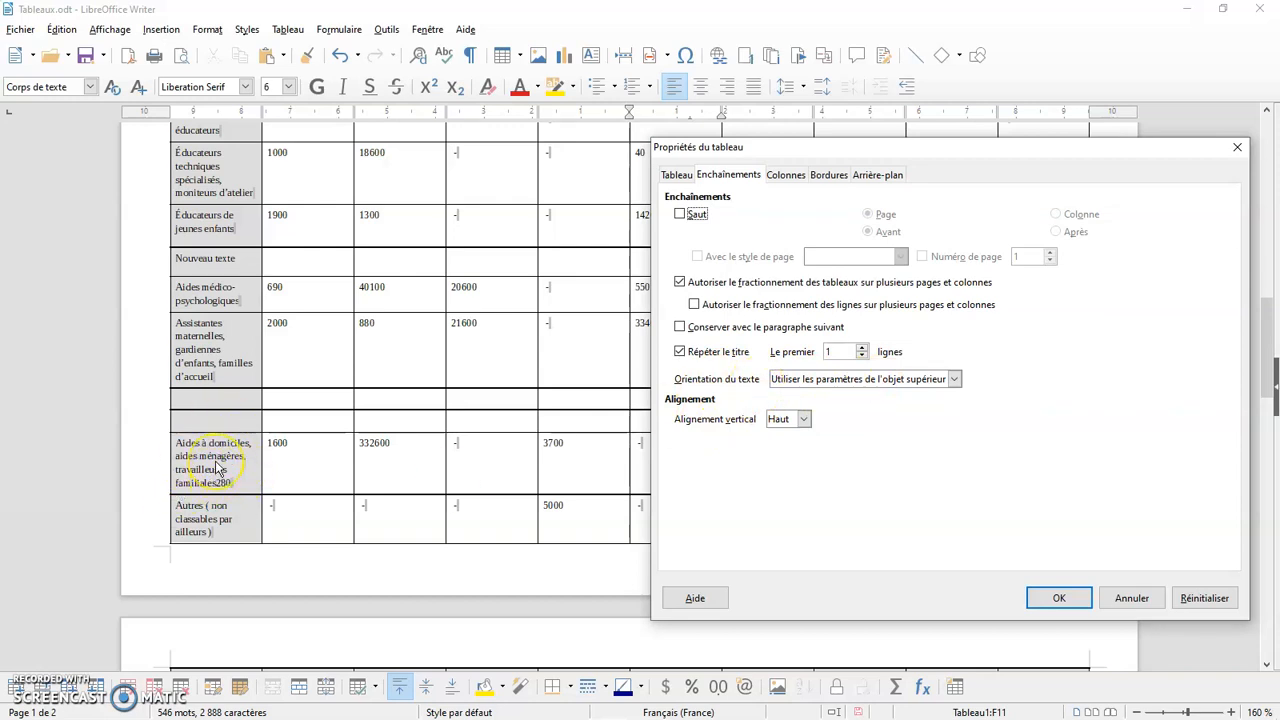
click(1059, 598)
Set the Ensemble des professions sociales cell to Vertical text orientation and Bas vertical alignment
scroll(477, 514, down, 5)
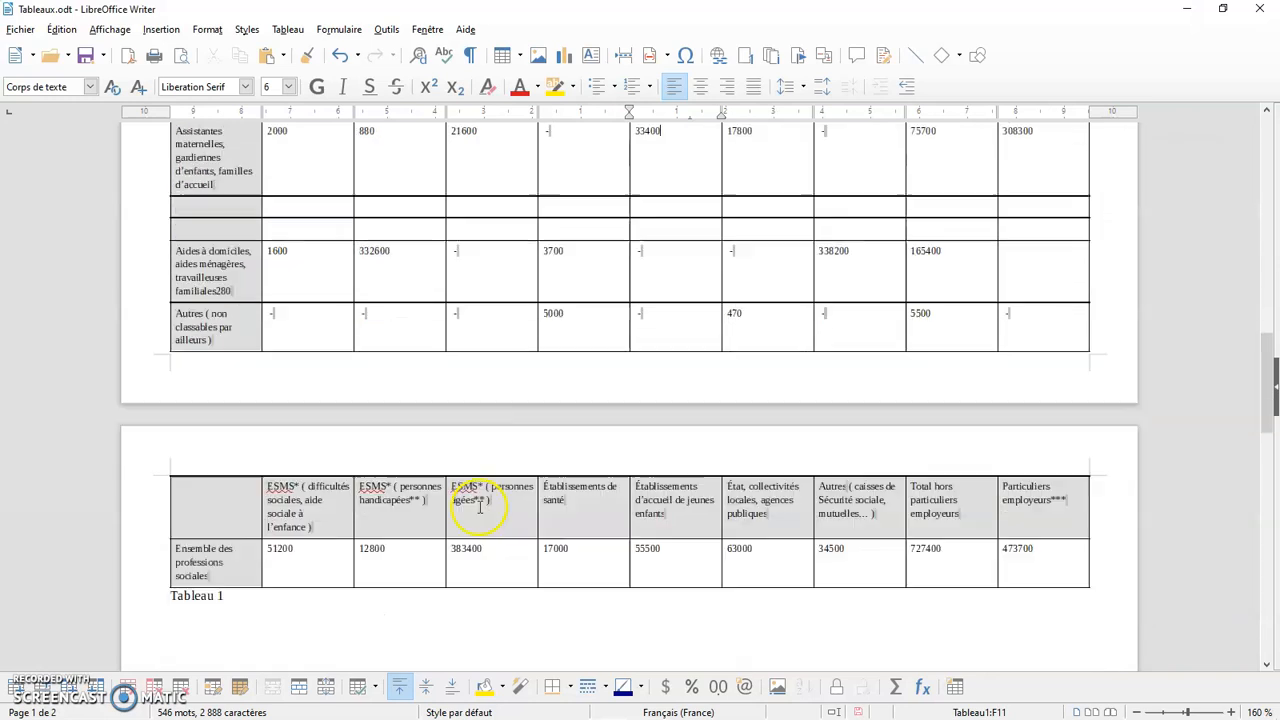
right_click(231, 429)
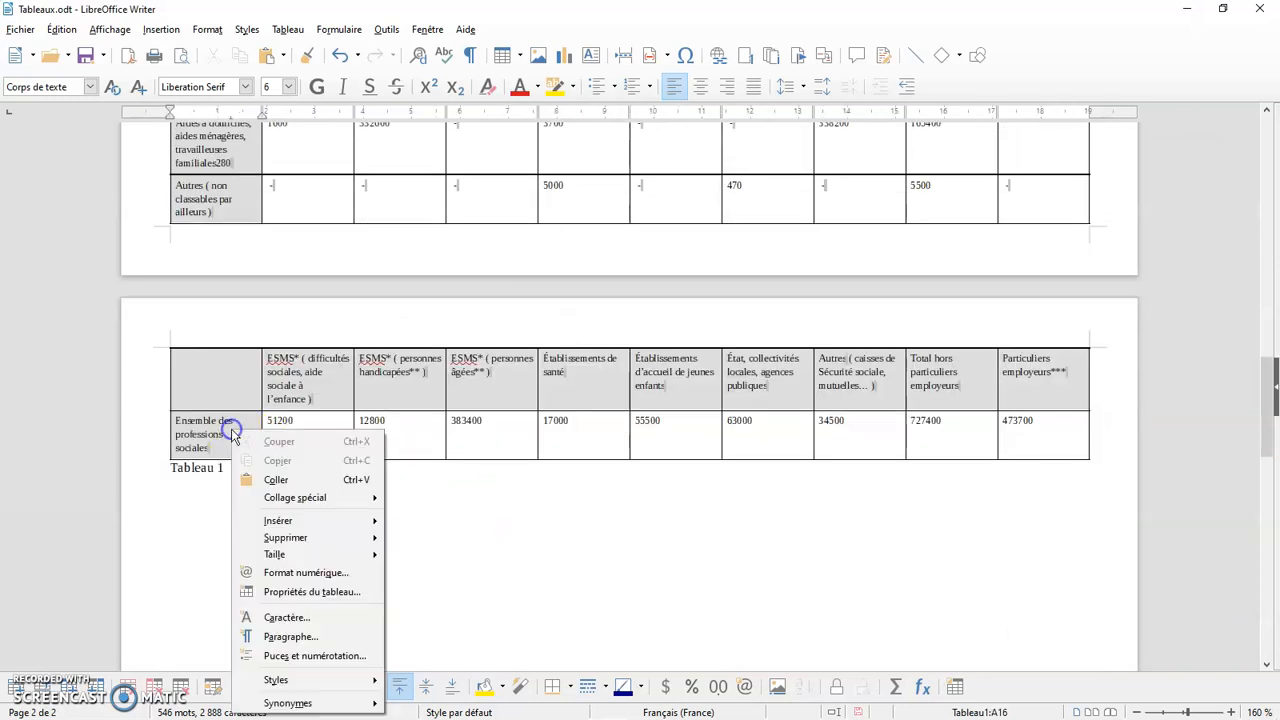
click(300, 586)
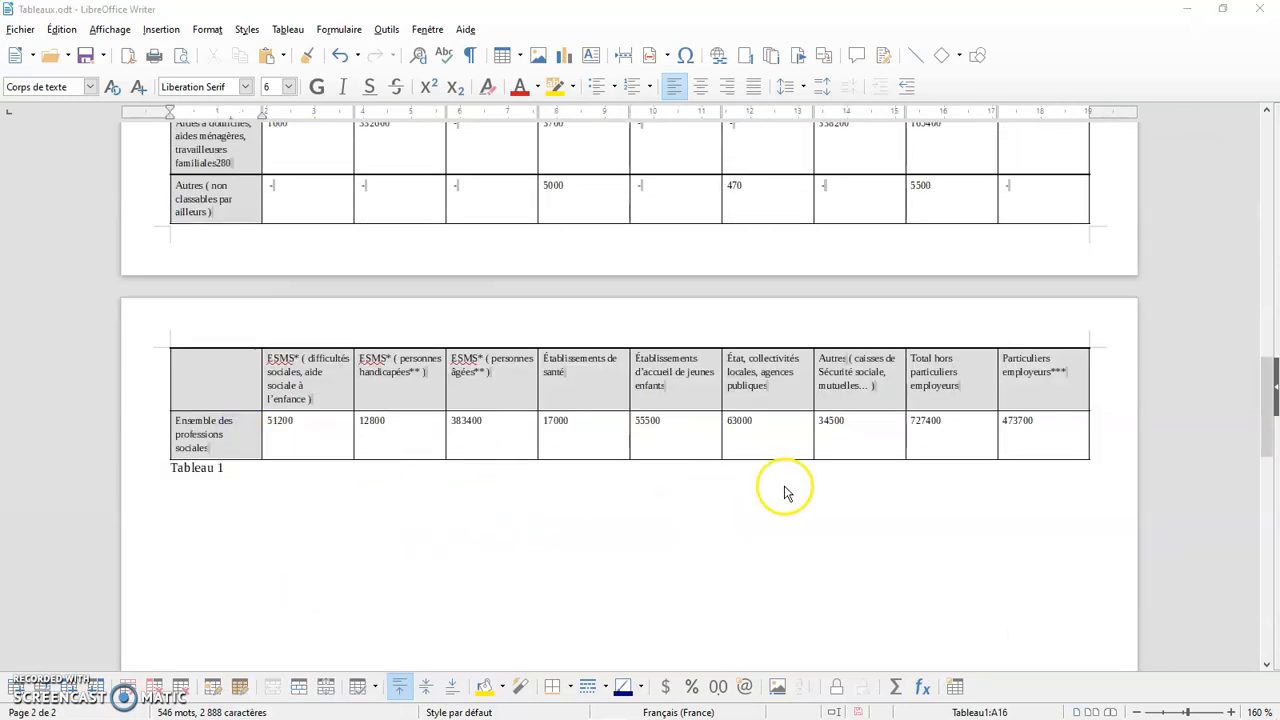
click(955, 380)
click(860, 392)
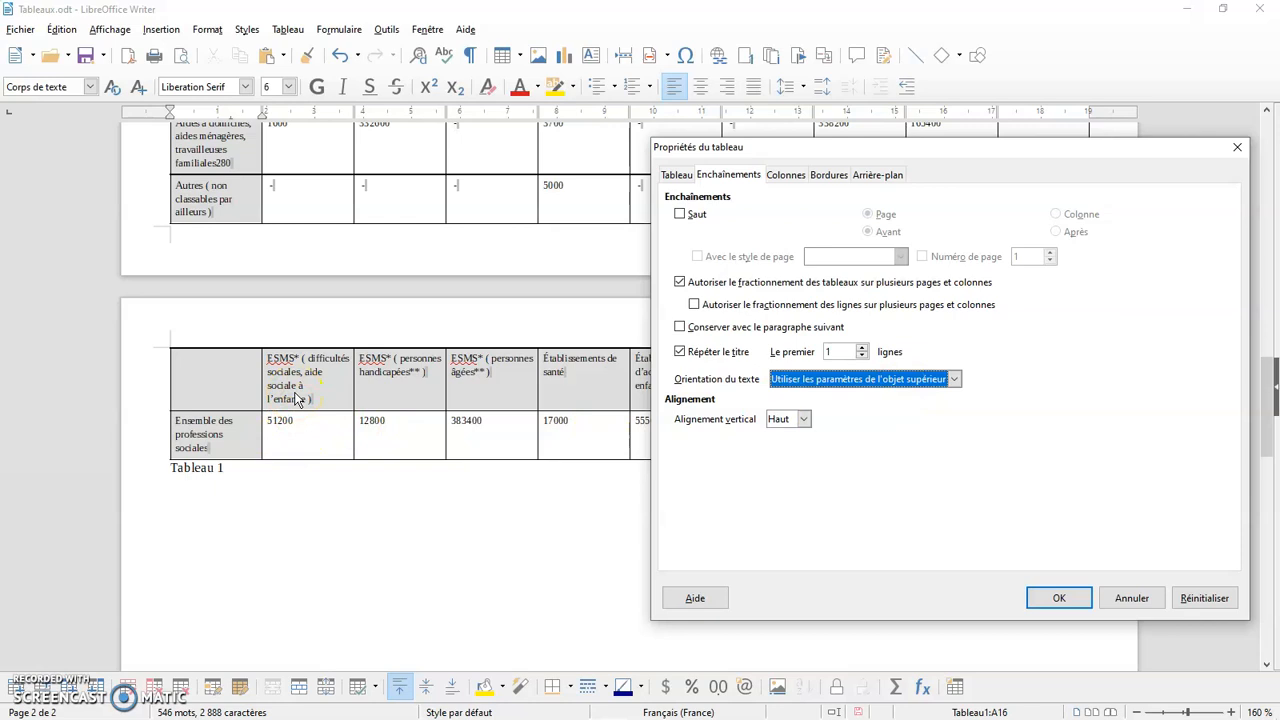
click(954, 379)
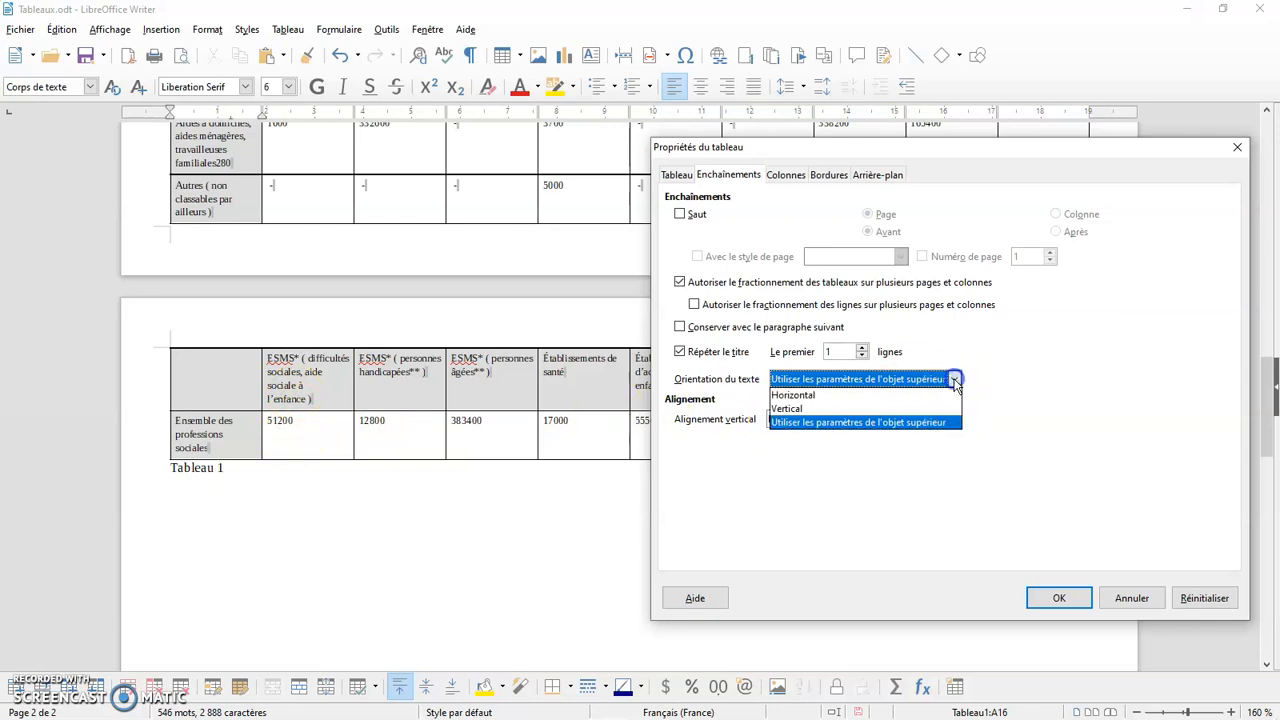
click(806, 409)
click(804, 419)
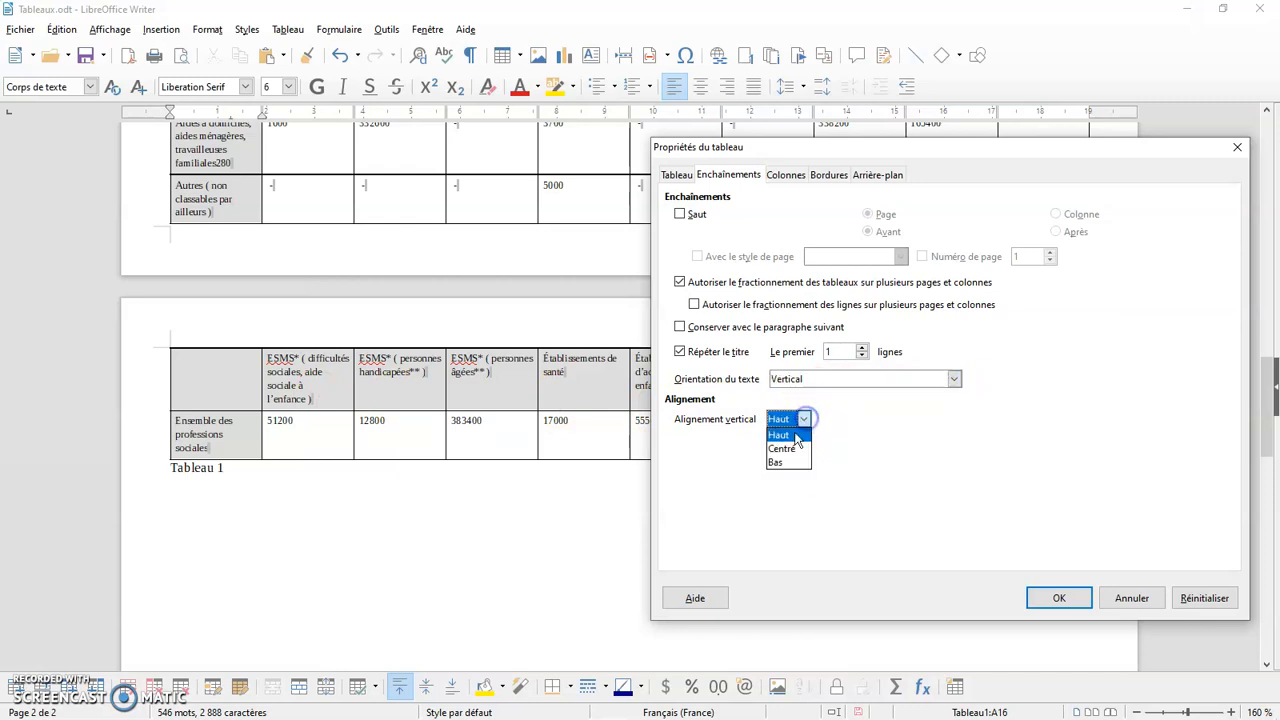
click(788, 463)
click(1040, 598)
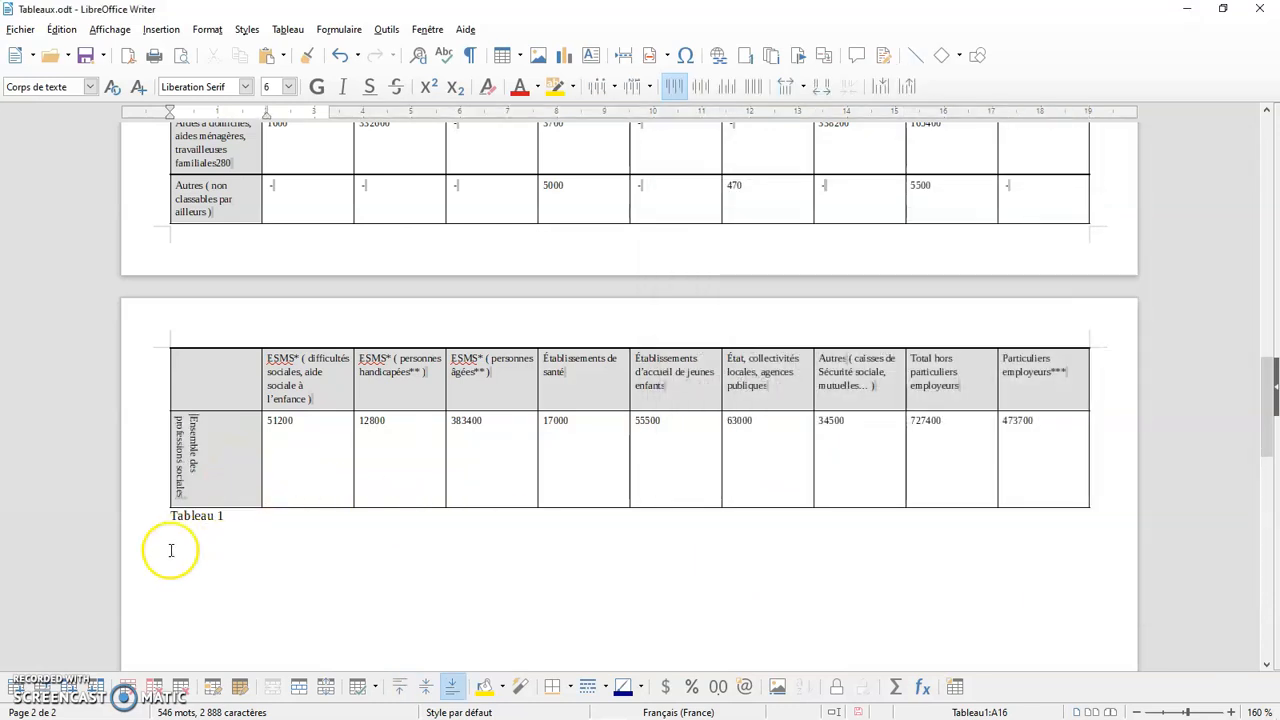
Insert a row below Ensemble des professions sociales and label its first cell "Nouvelle ligne"
click(51, 698)
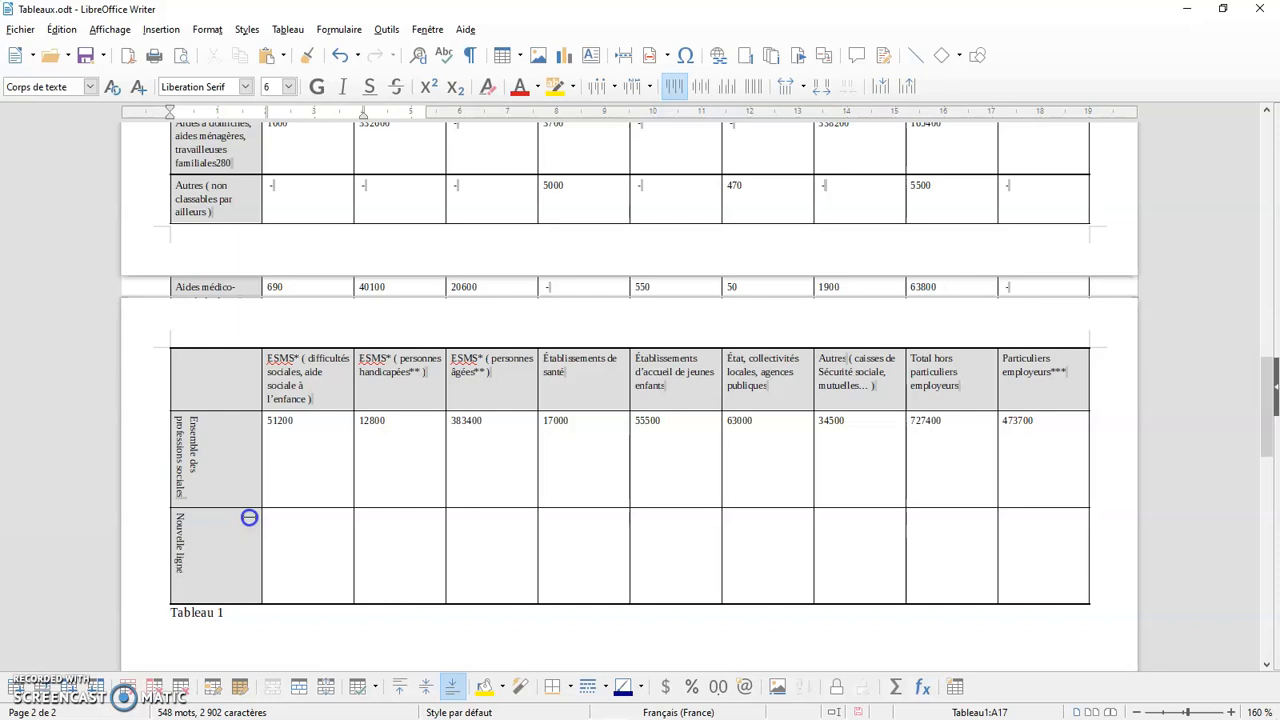
Set the Ensemble des professions sociales and Nouvelle ligne cells to "Utiliser les paramètres de l'objet supérieur" text orientation and Haut vertical alignment
drag(212, 457, 214, 531)
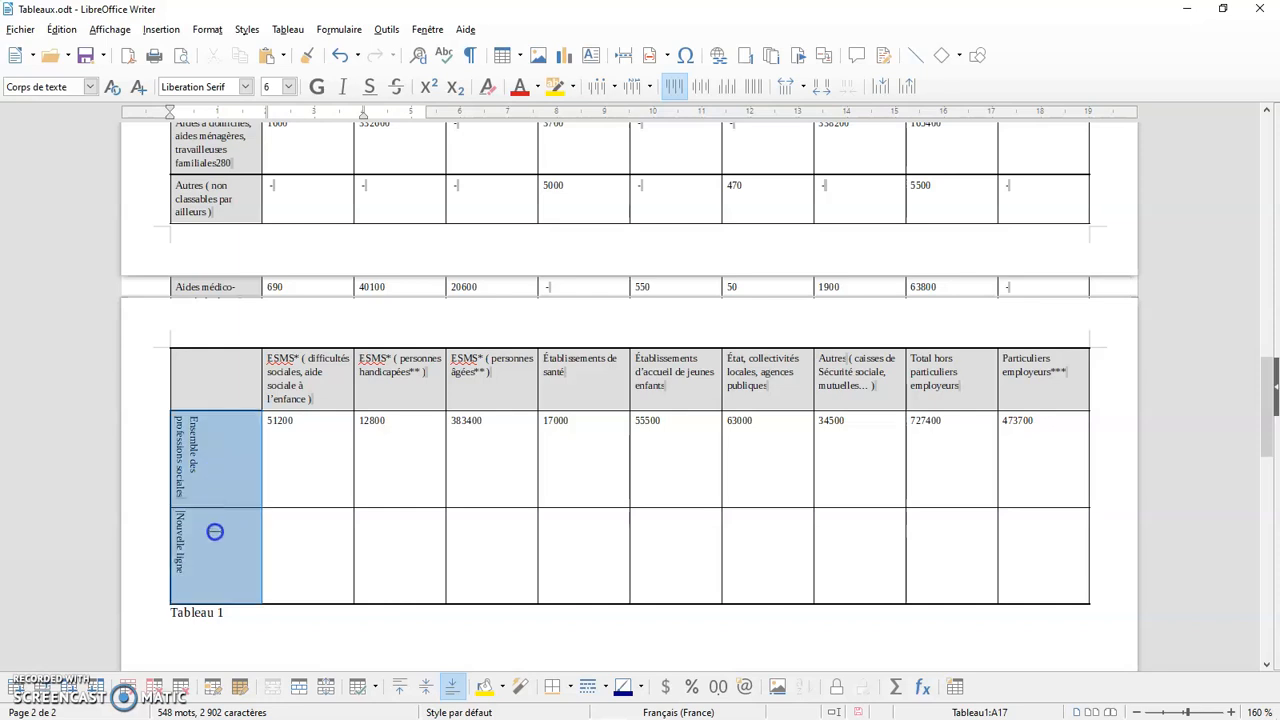
right_click(220, 573)
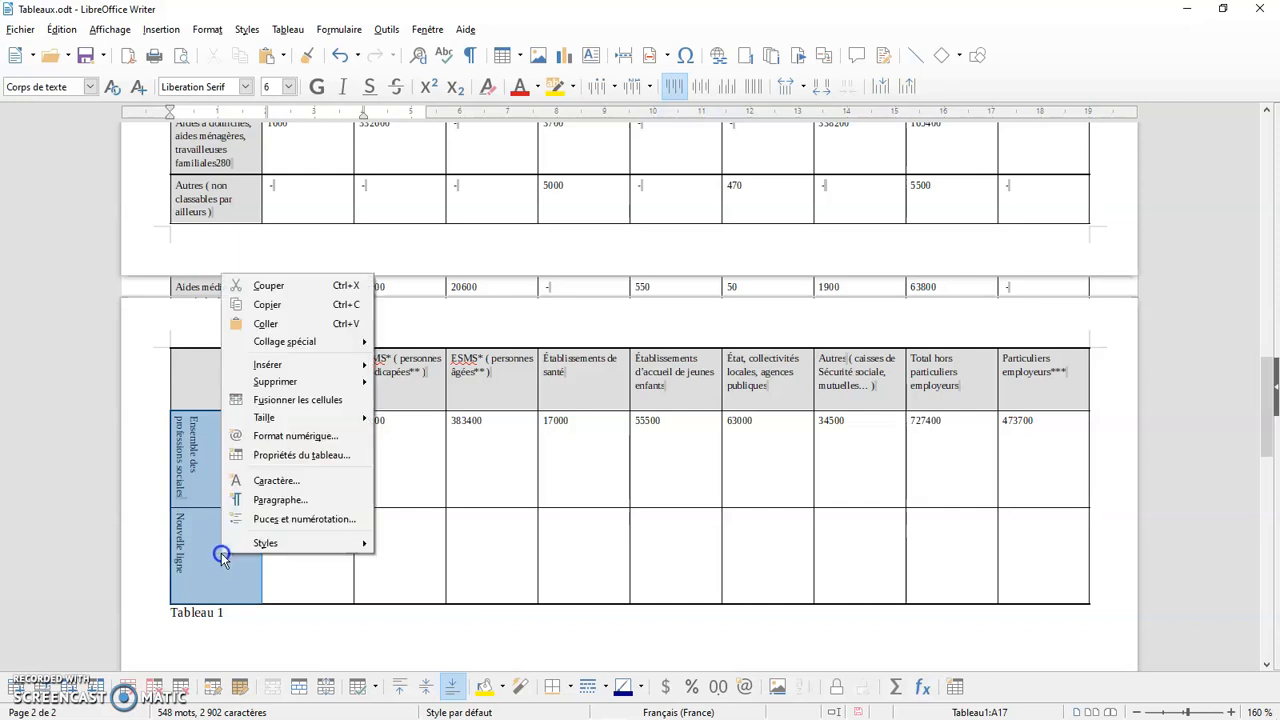
click(294, 459)
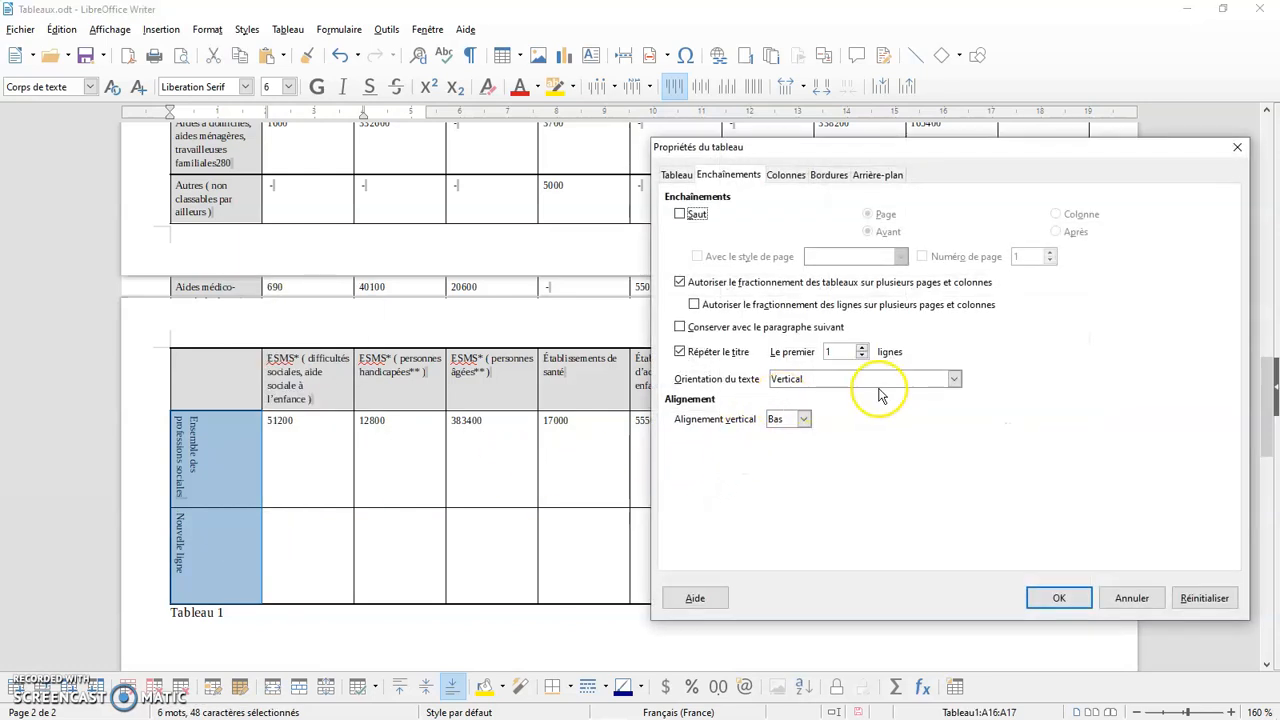
click(957, 378)
click(846, 421)
click(803, 419)
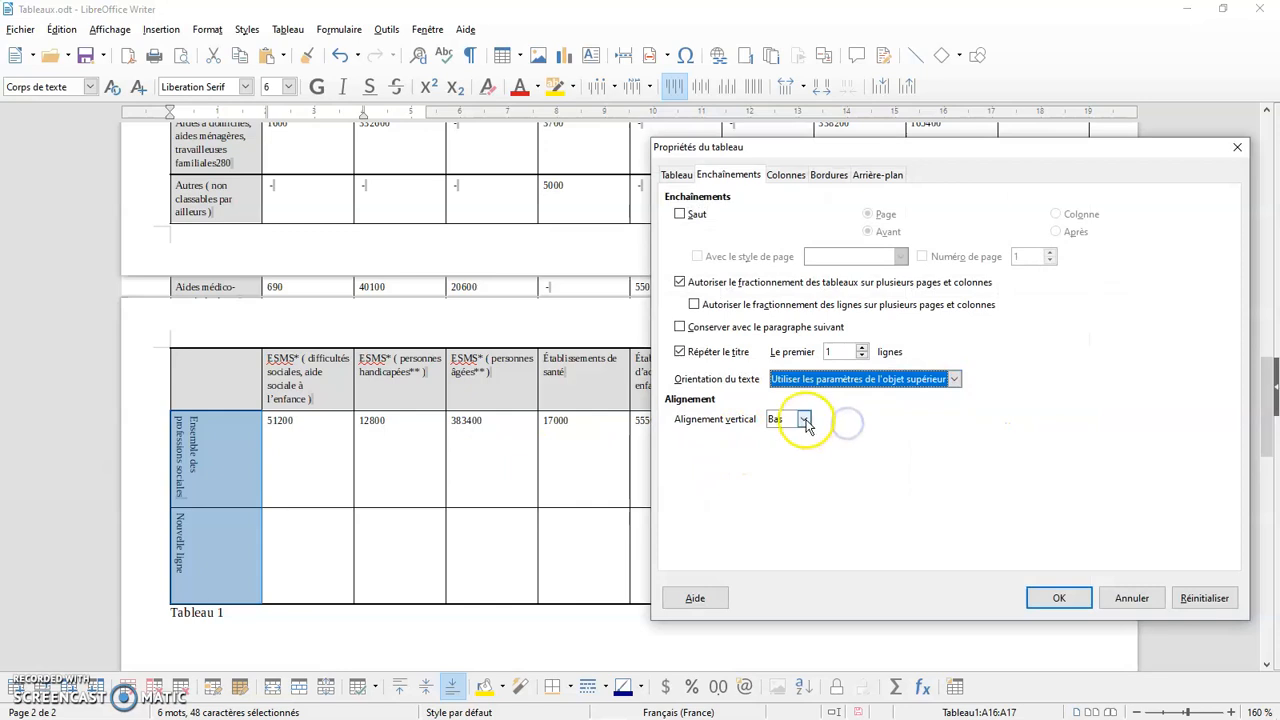
click(784, 440)
click(1050, 600)
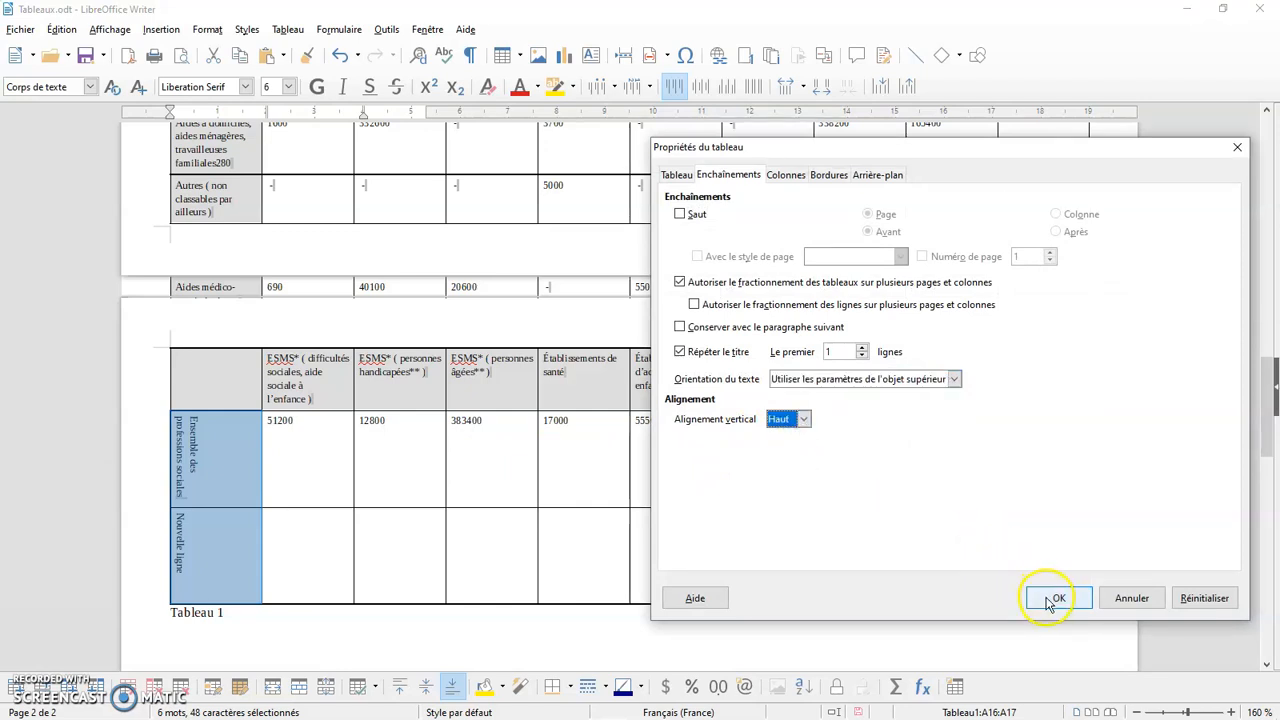
click(624, 516)
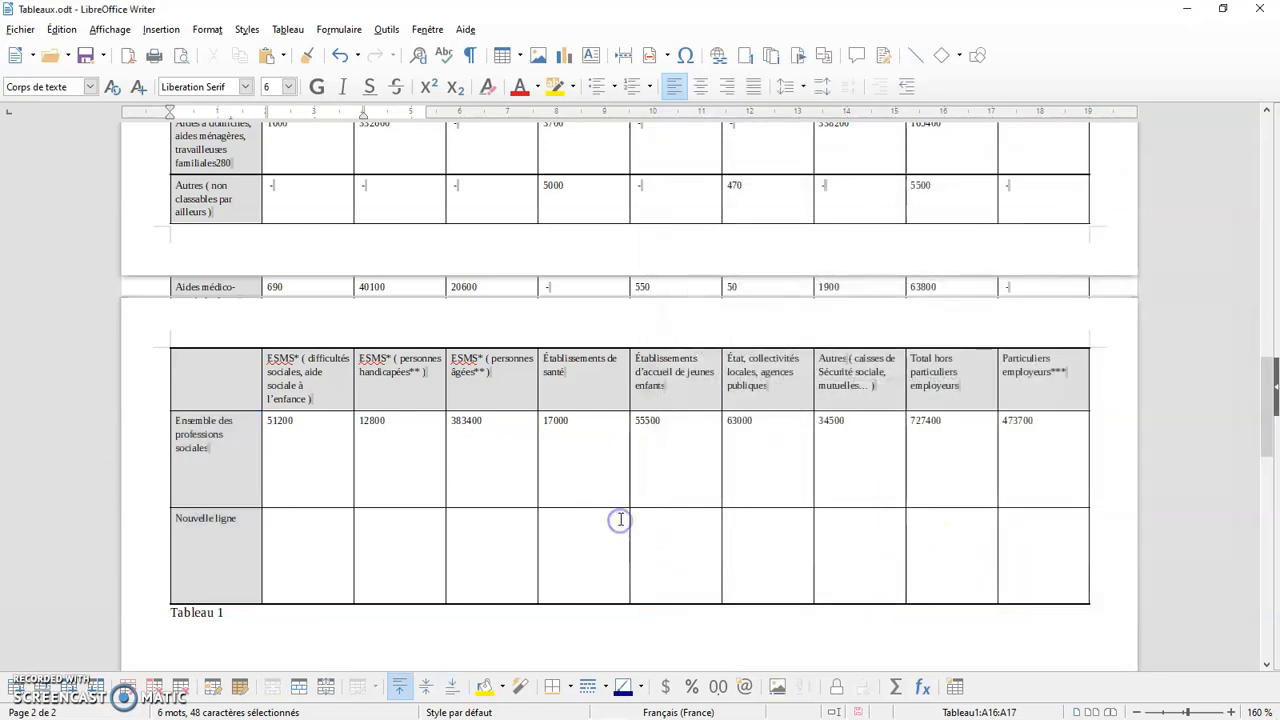
click(713, 473)
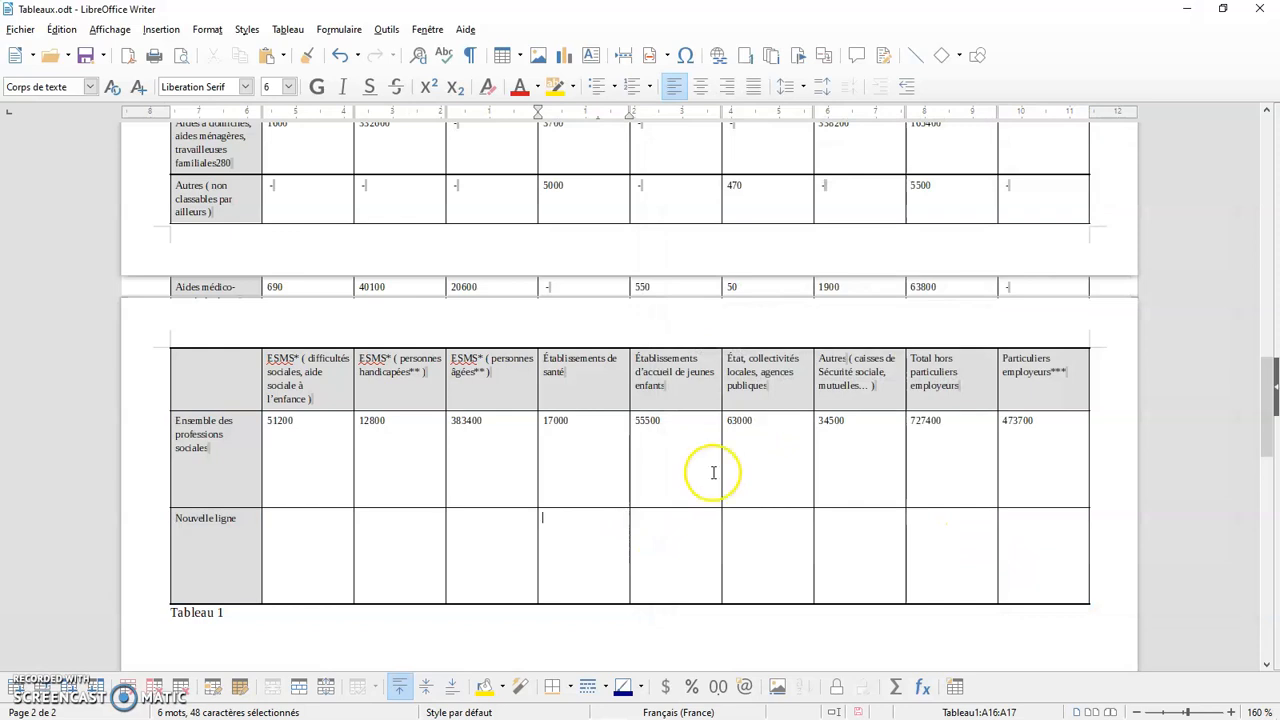
scroll(664, 336, up, 1)
scroll(665, 342, down, 1)
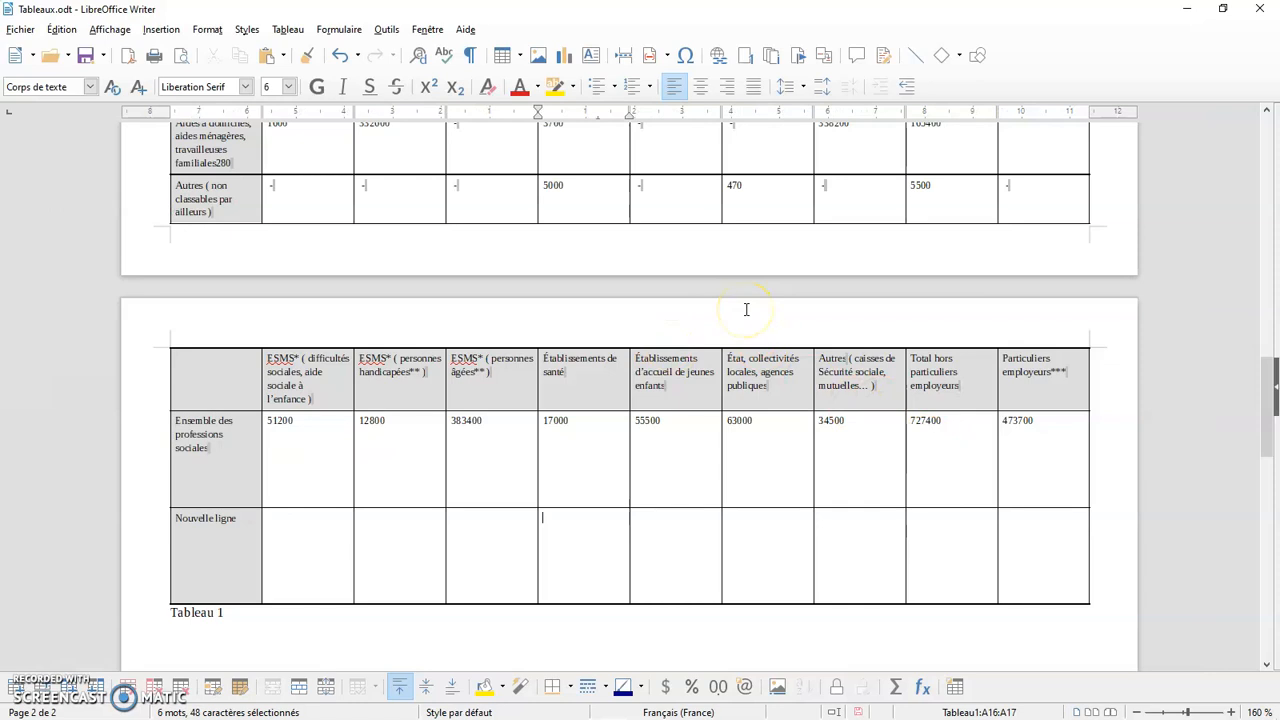
scroll(746, 310, up, 10)
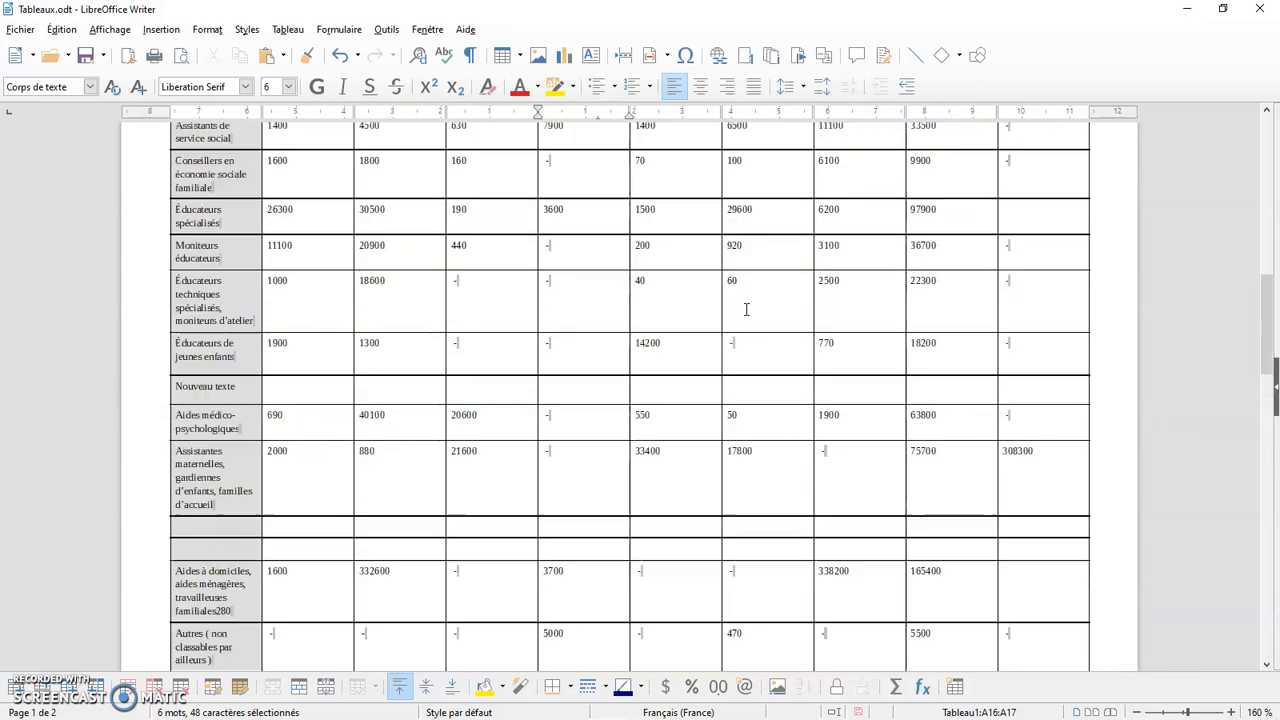
scroll(764, 320, down, 3)
scroll(930, 400, up, 3)
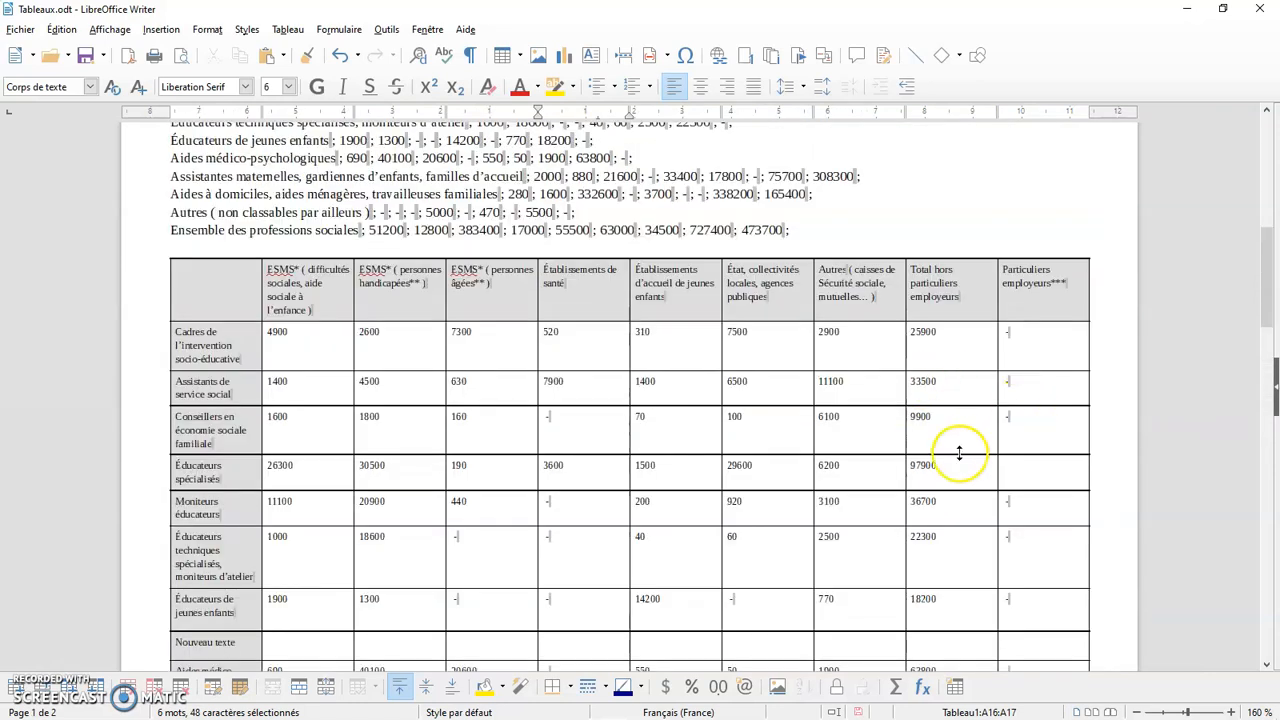